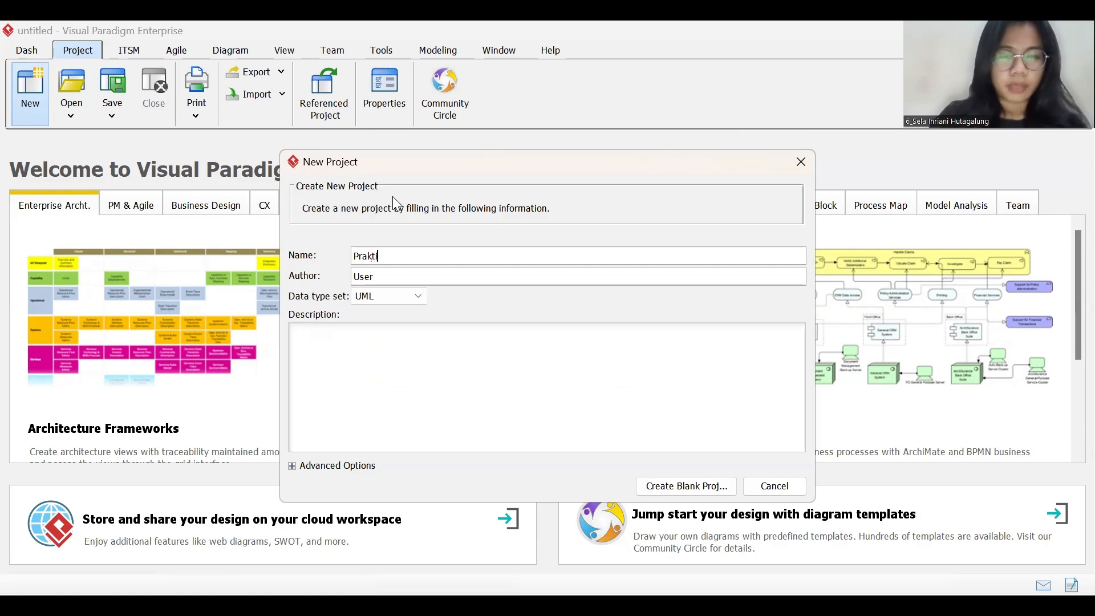
Step: Name the new project "Praktikum Modul 0", enter the author's name, and create it as a blank project
text(Mod)
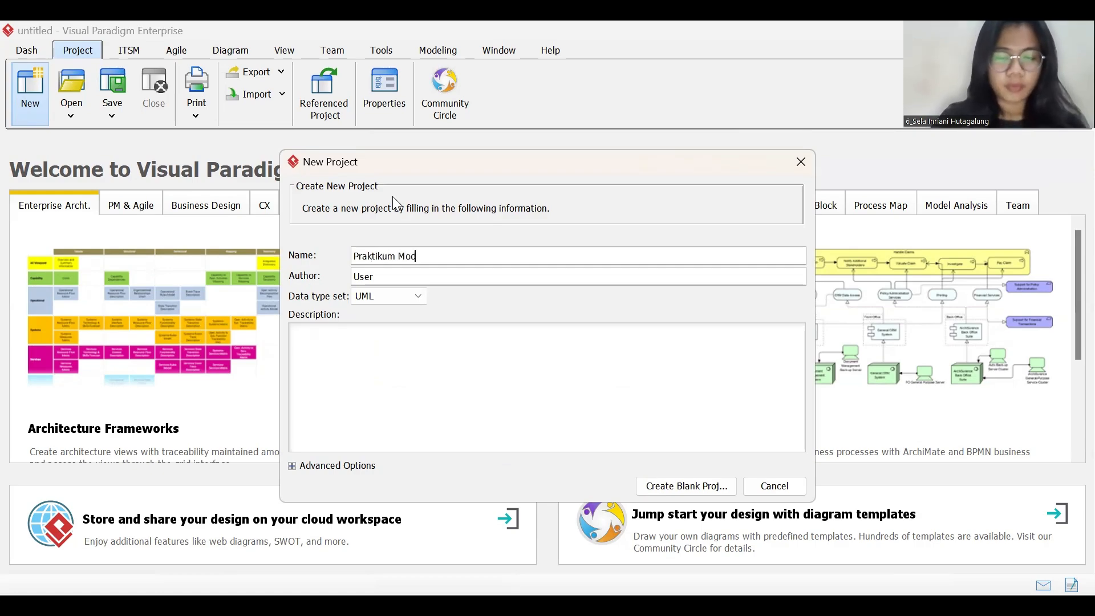
text(ul 0)
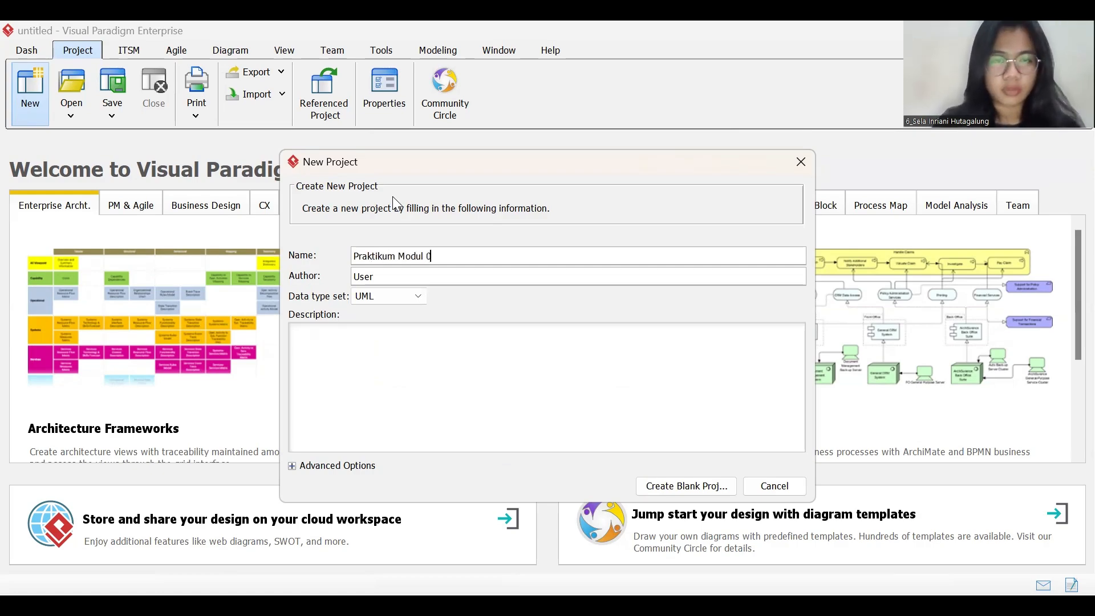
key(BackSpace)
key(BackSpace)
key(BackSpace)
key(BackSpace)
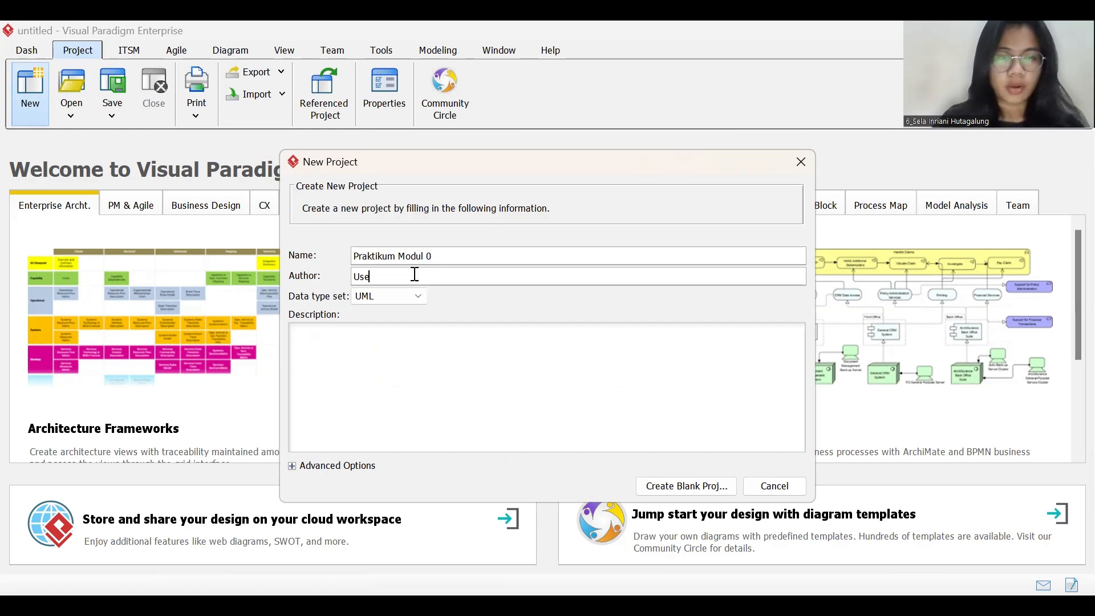
text(Sela Inriani)
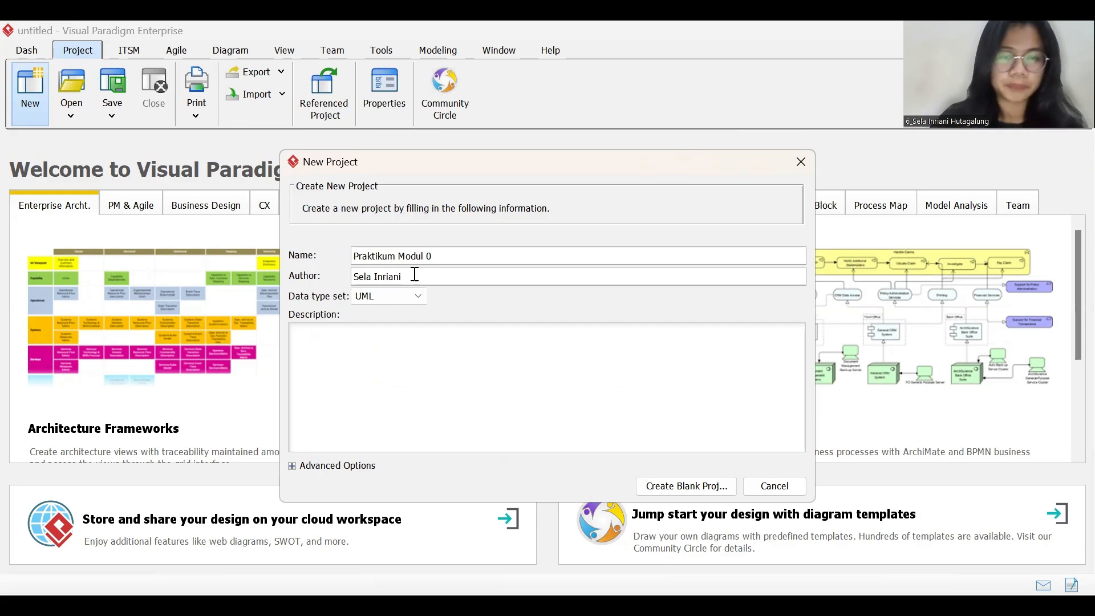
click(703, 487)
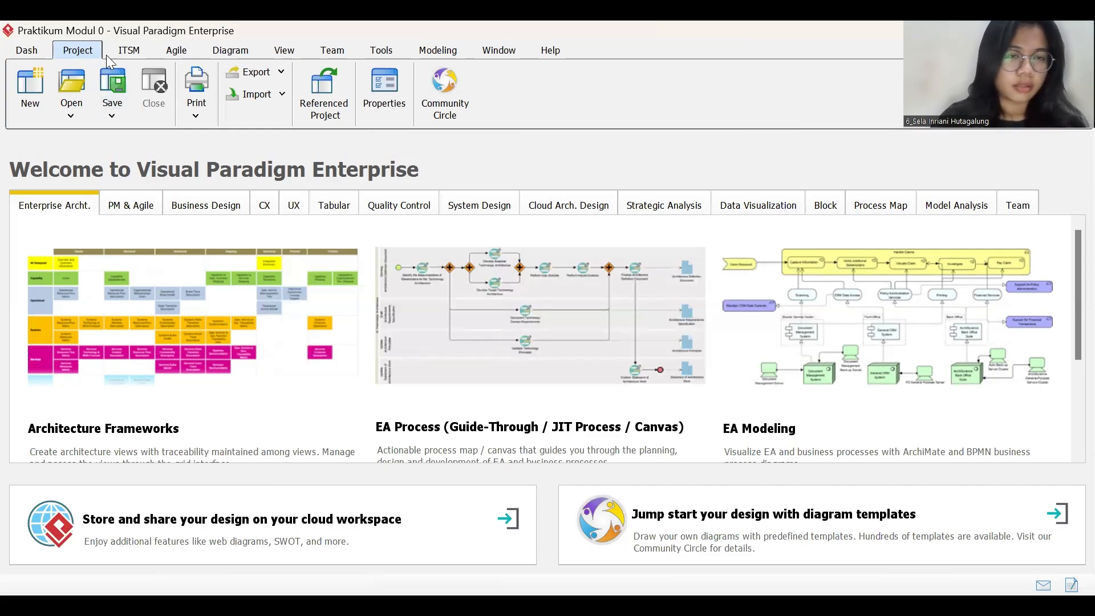
Step: Create a blank Business Process Diagram (BPMN) named "Praktikum Modul 0"
click(210, 207)
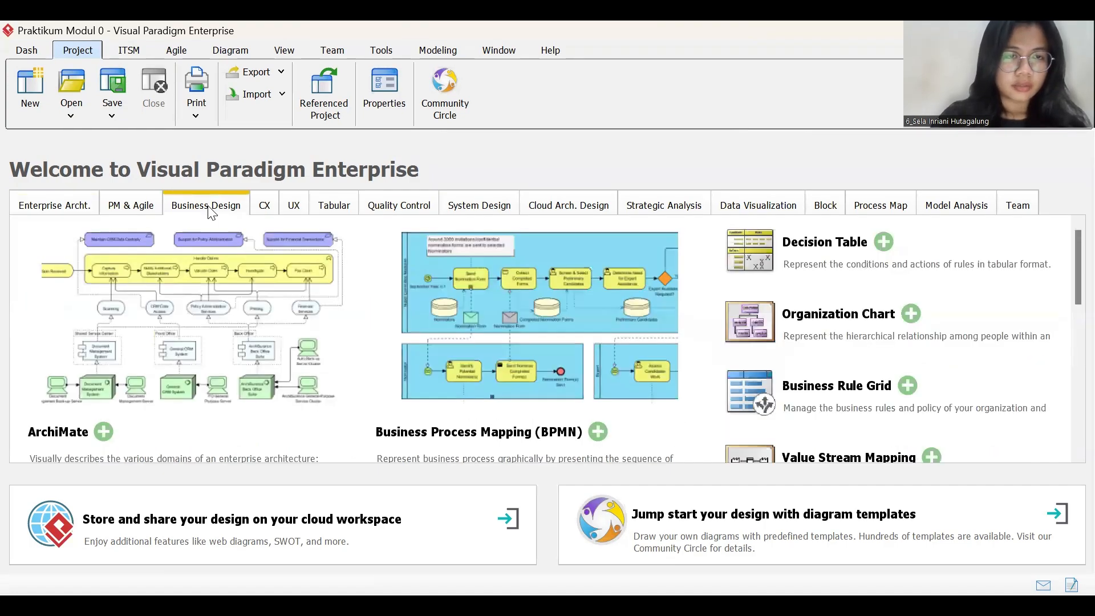
click(598, 431)
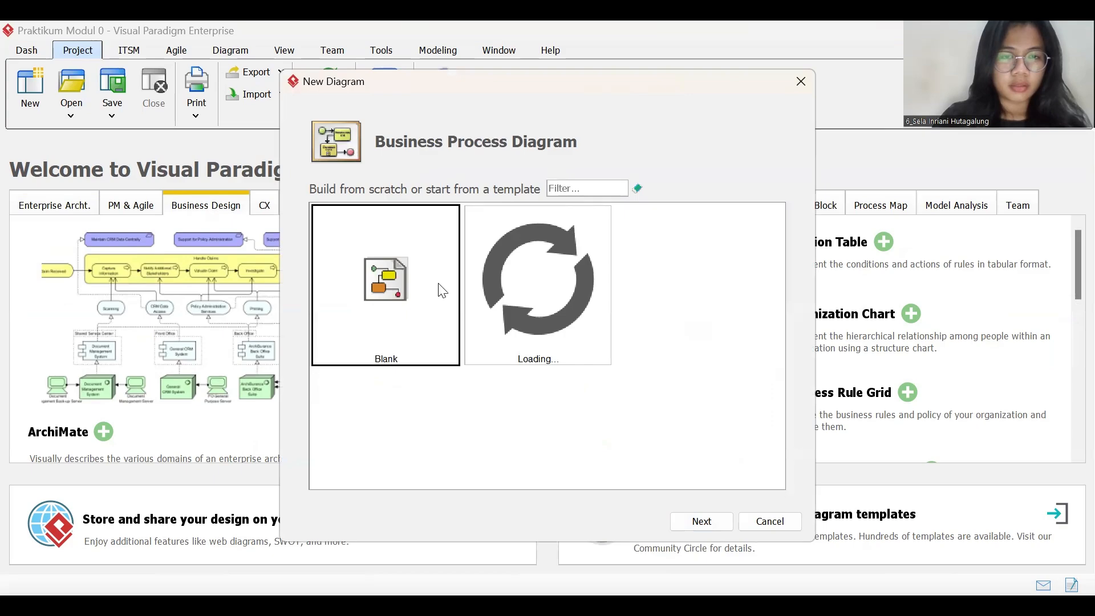
click(712, 523)
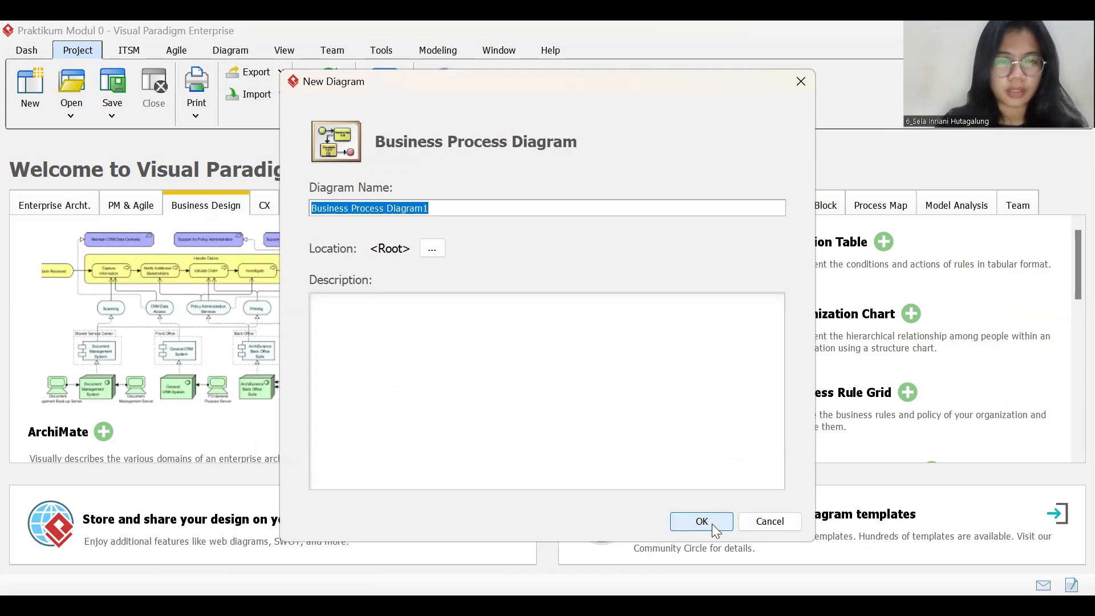
text(Pra)
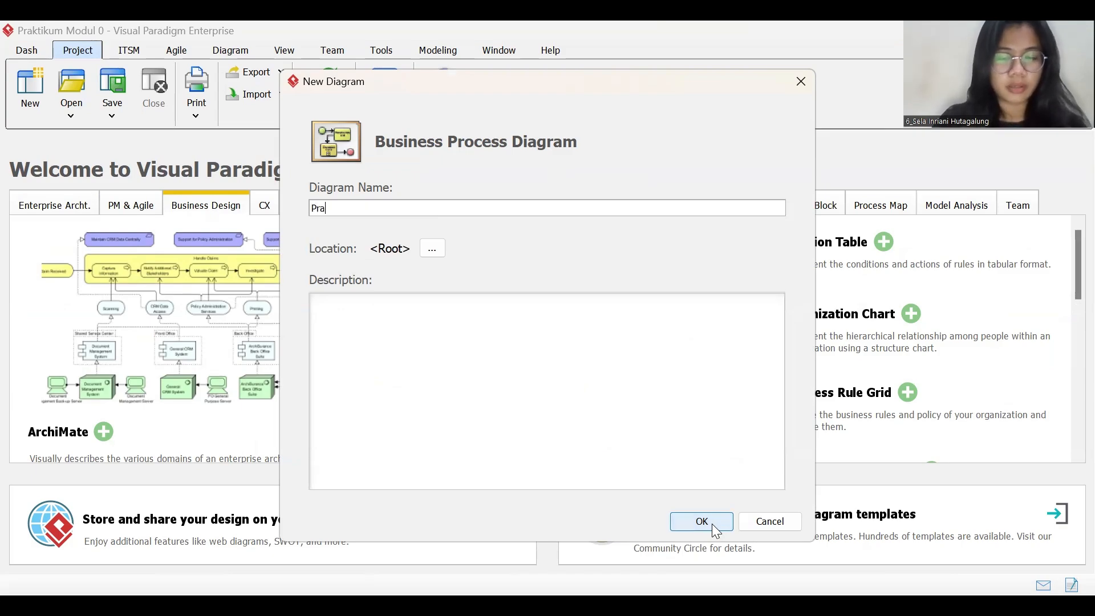
text(ktiku)
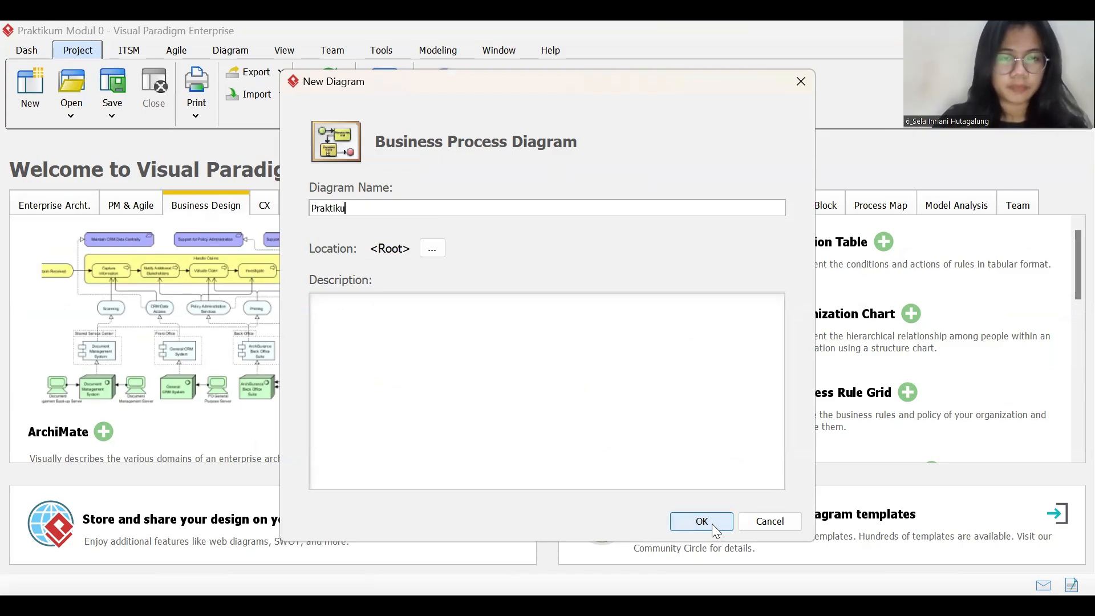
text(m Modul ))
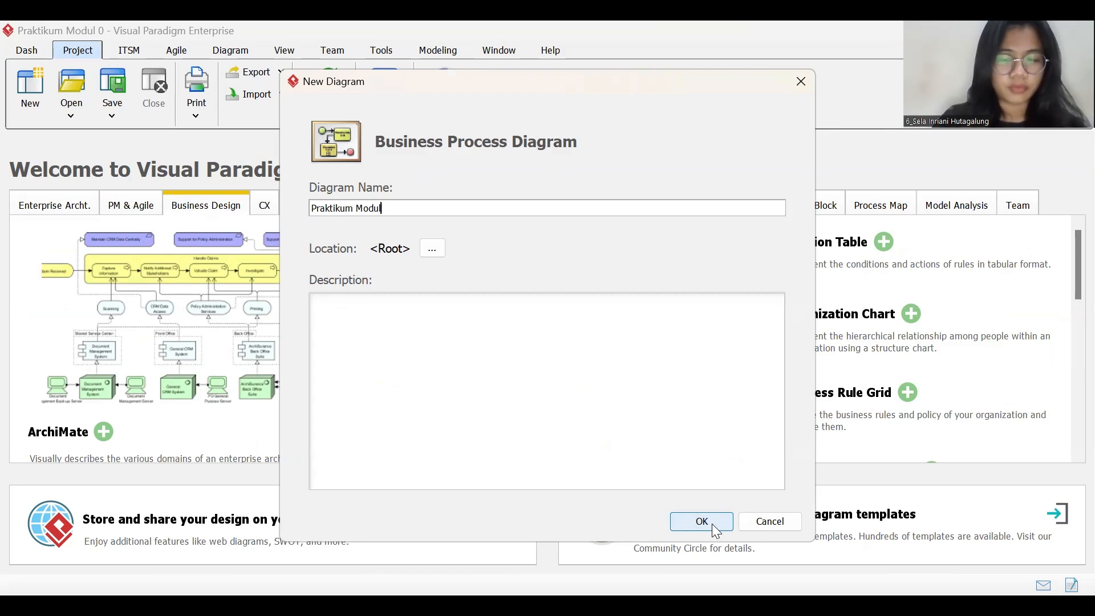
key(BackSpace)
text(0)
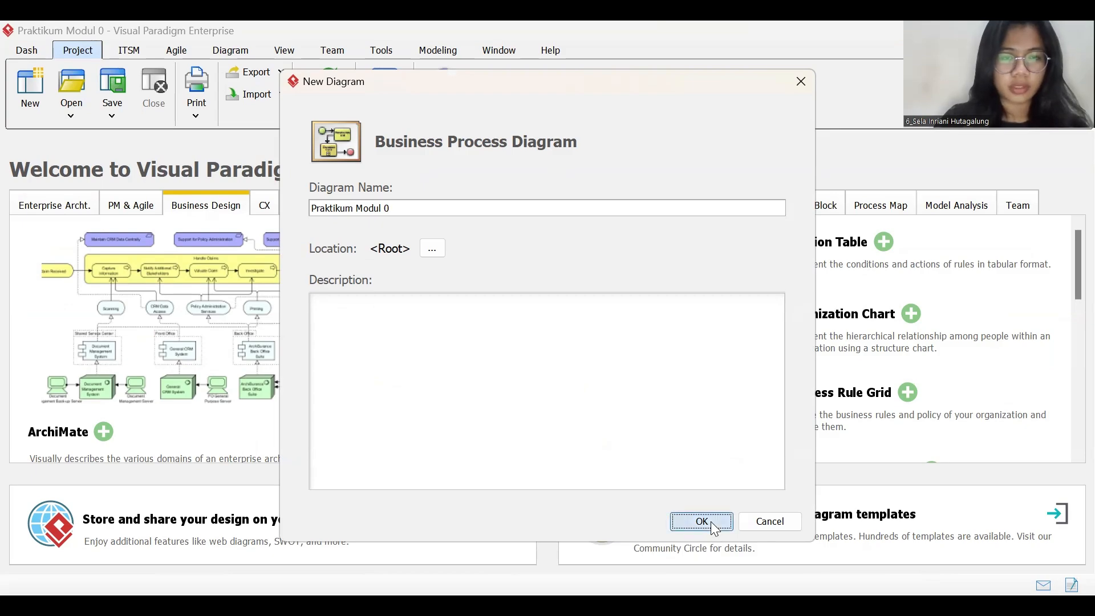
click(711, 521)
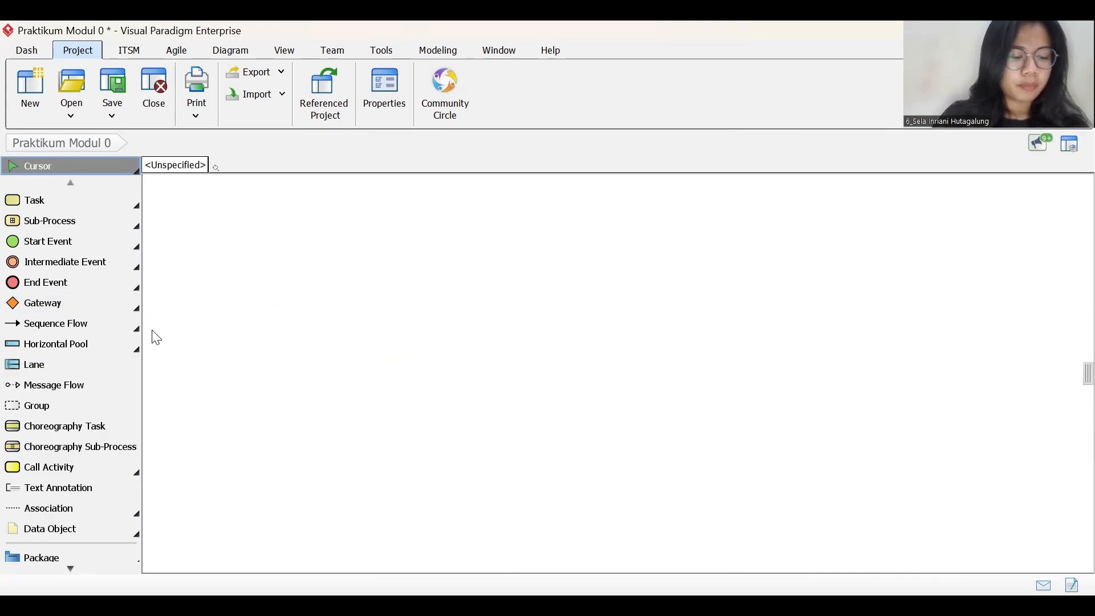
Step: Place a lane with its pool on the empty diagram and name the pool "Perpustakaan Tel U"
click(91, 367)
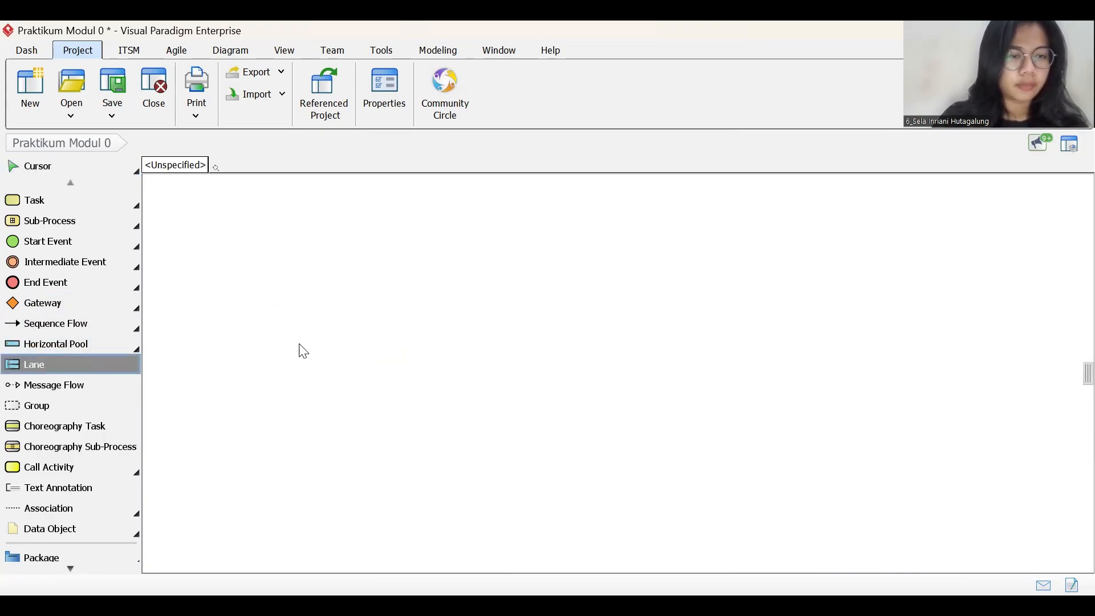
click(263, 328)
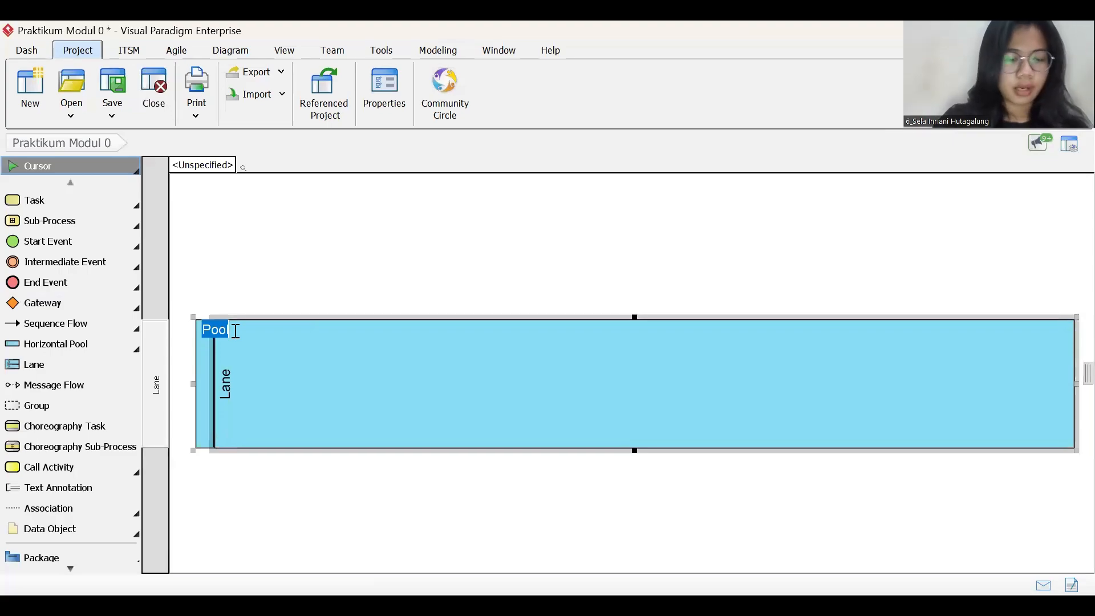
text(rp)
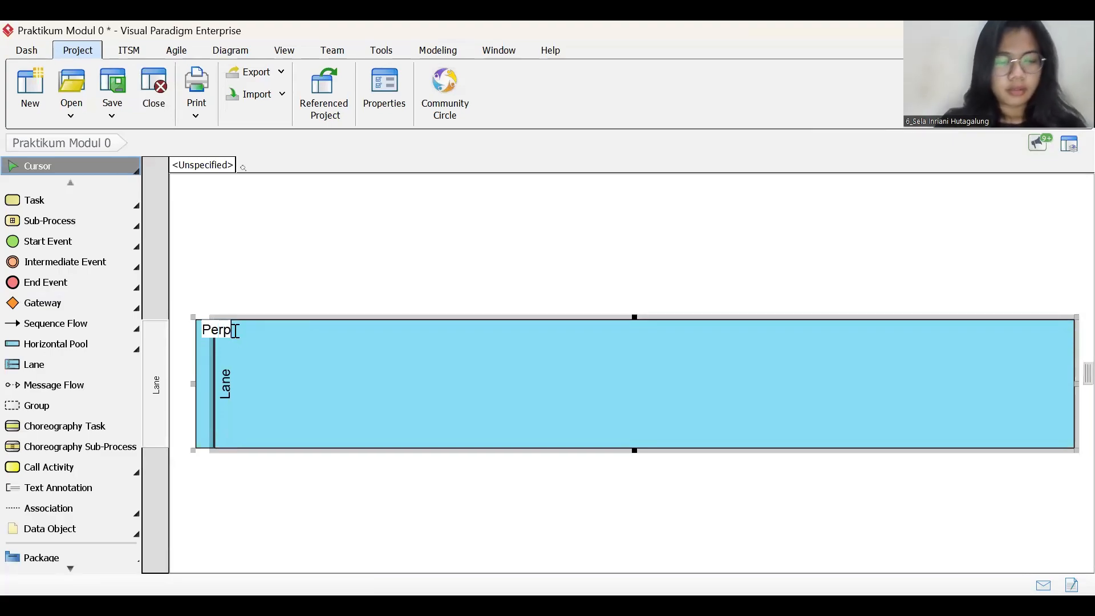
text(usta)
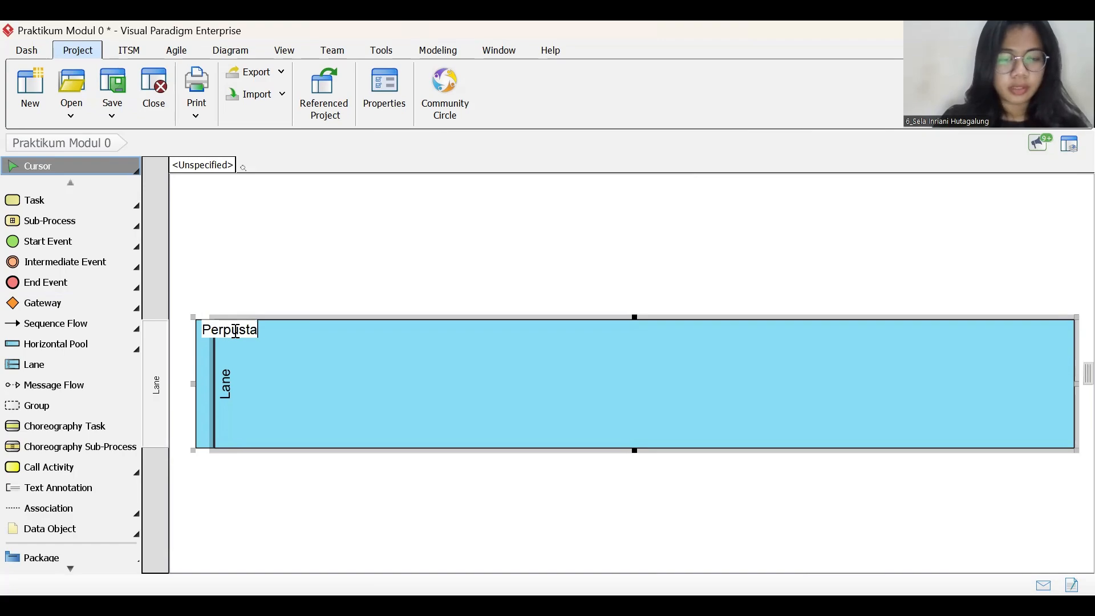
text(kaan Tel U)
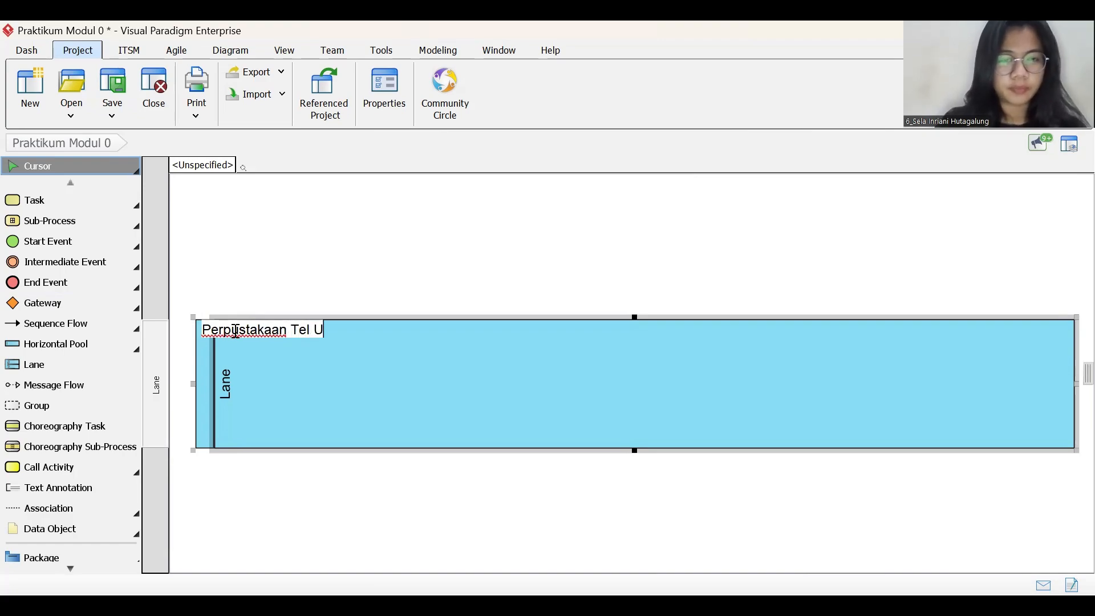
key(Return)
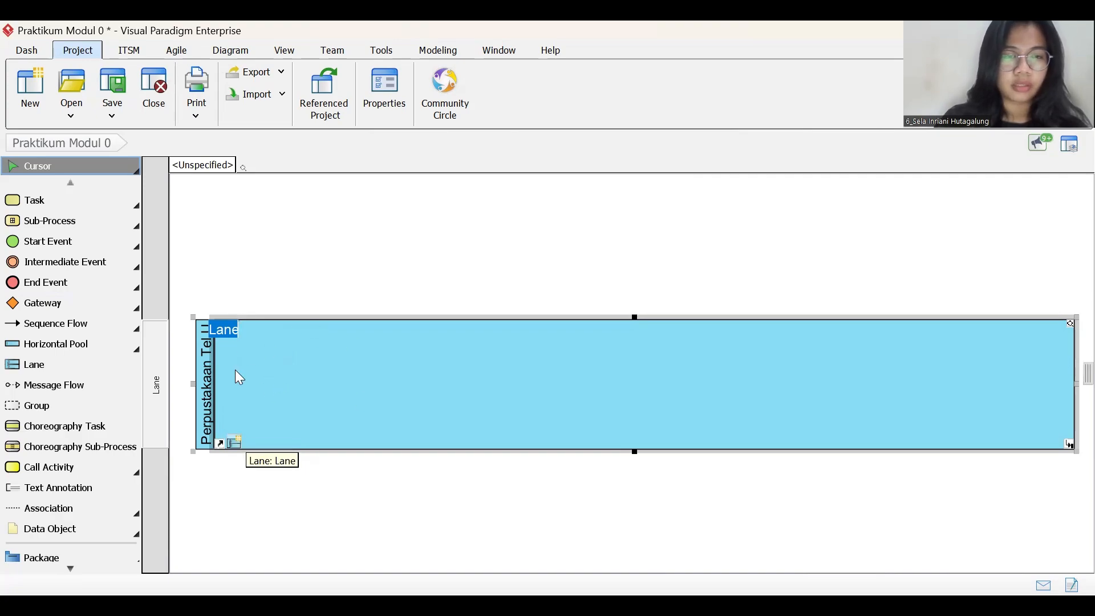
Step: Insert a second lane after the existing one and rename the first lane "Petugas Entry Data"
click(235, 441)
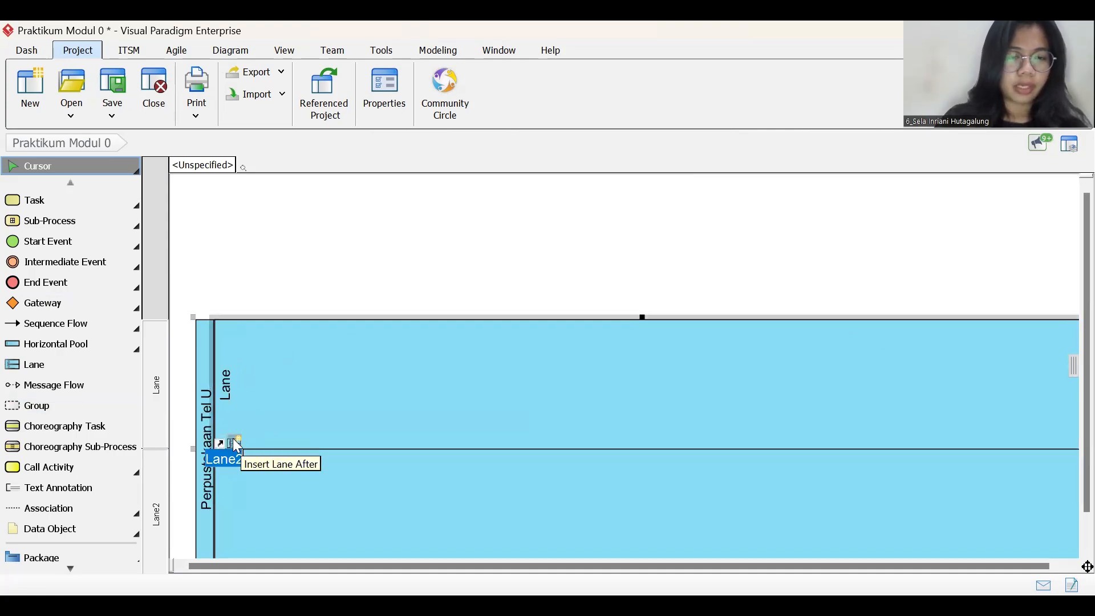
click(227, 384)
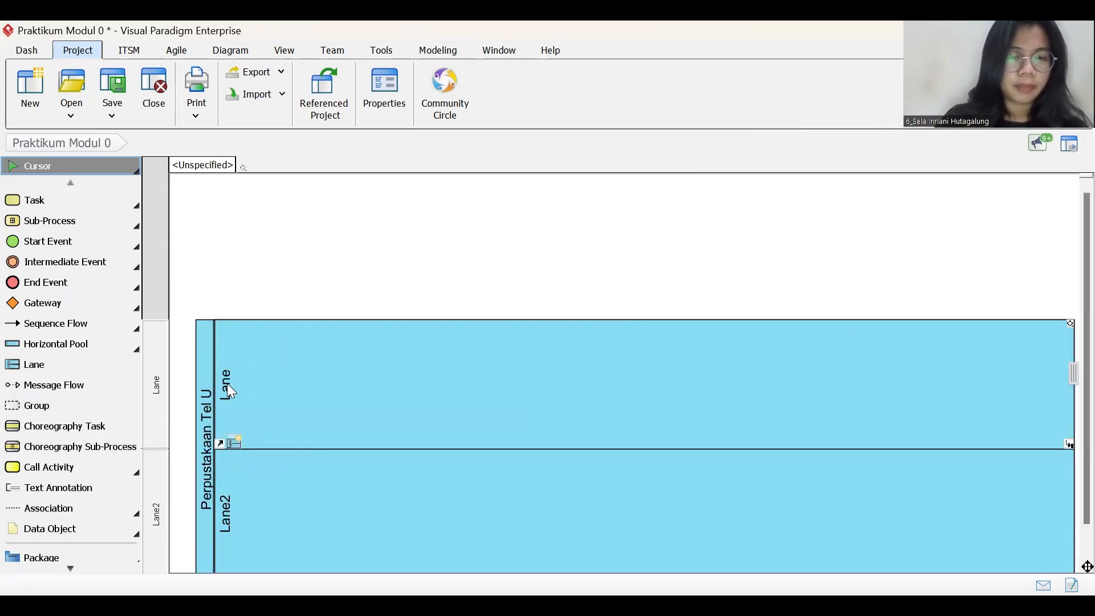
double_click(227, 384)
click(227, 384)
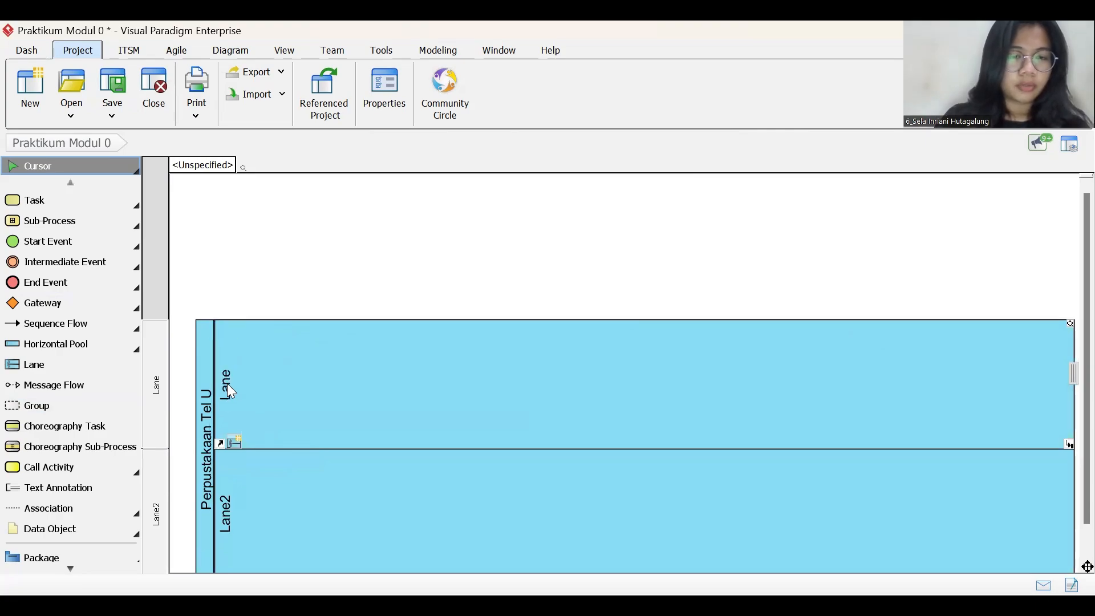
double_click(227, 384)
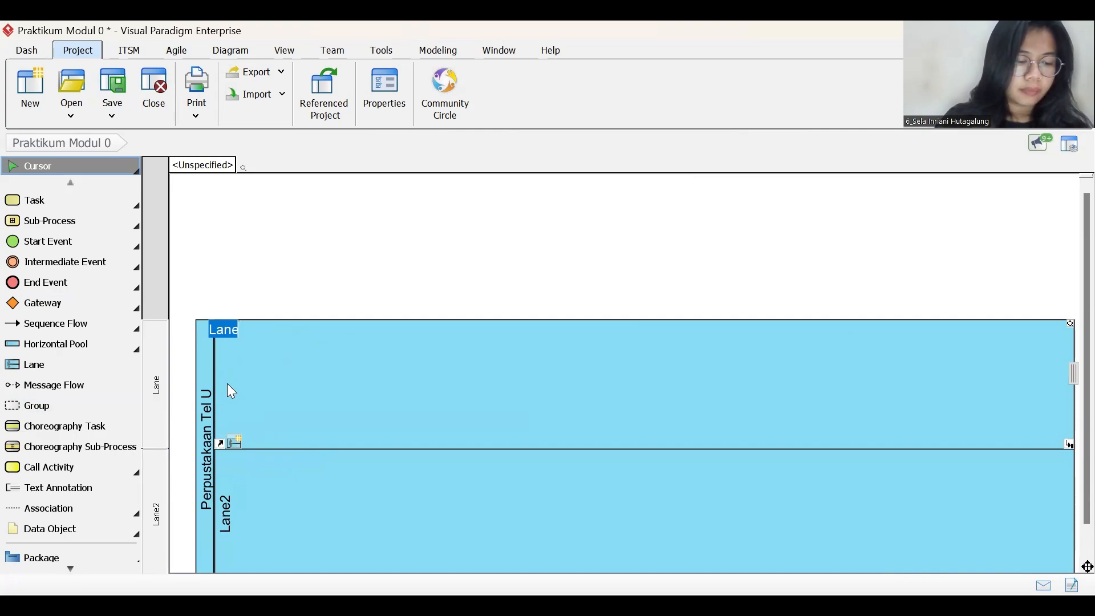
text(Petug)
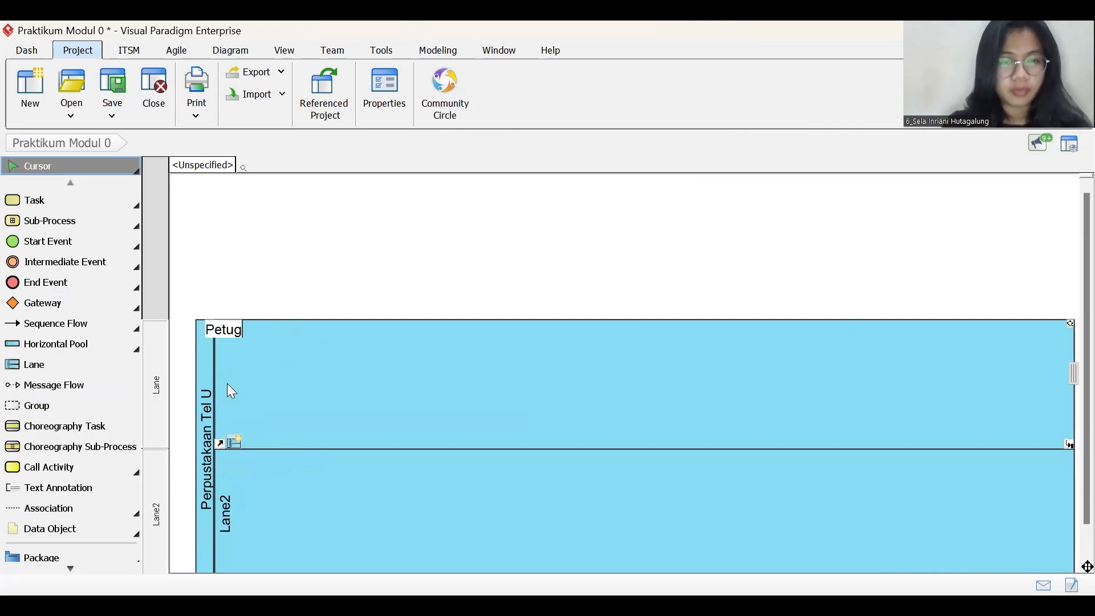
text(as Entry)
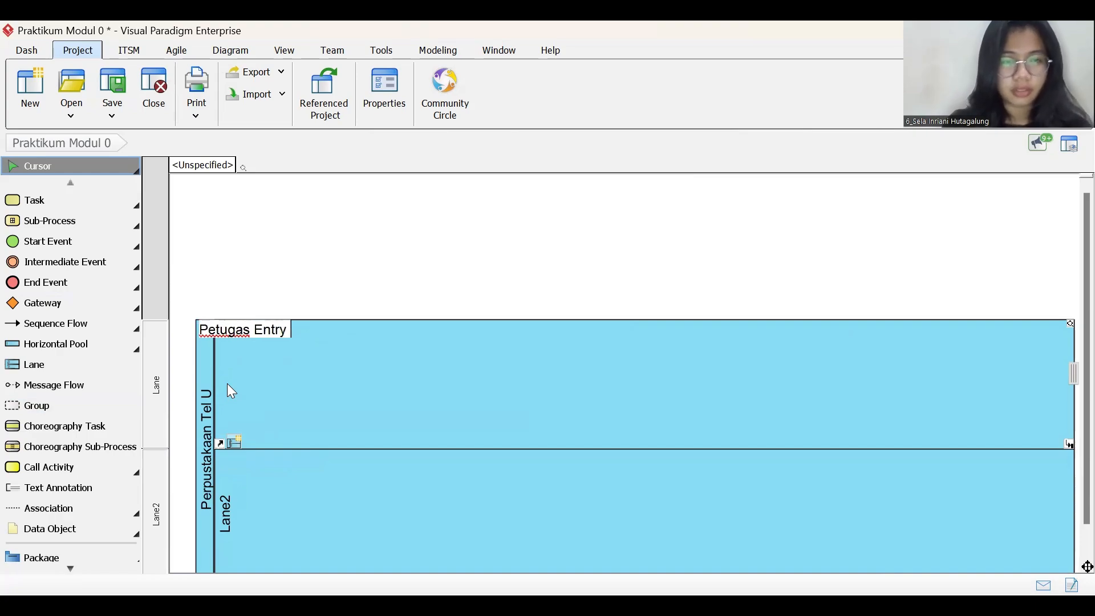
text( Data)
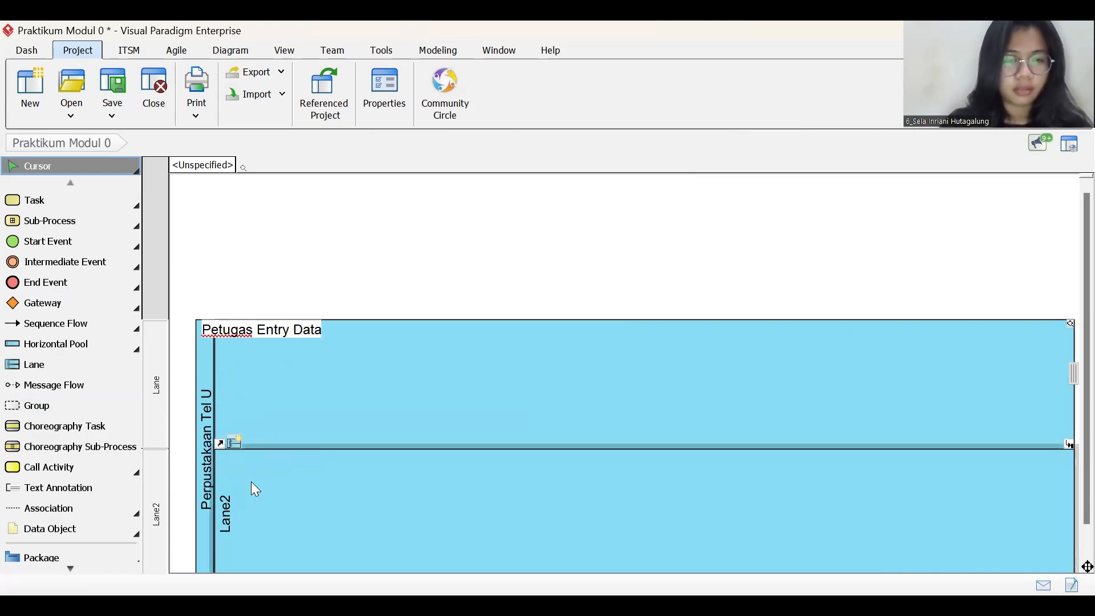
Step: Rename the second lane of the pool "Petugas Sampul Buku"
double_click(225, 513)
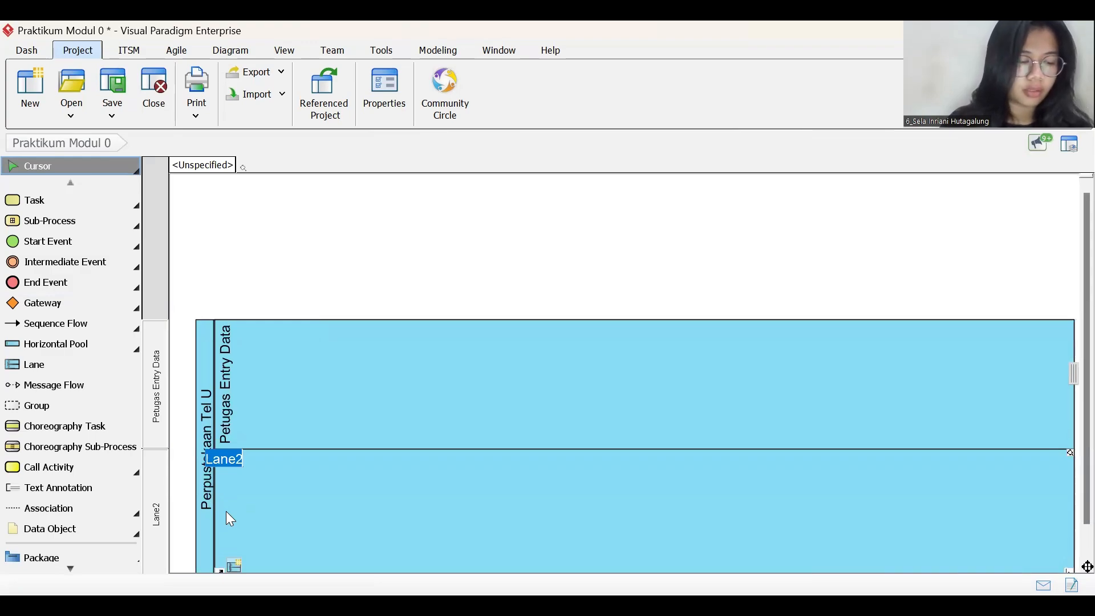
text(P)
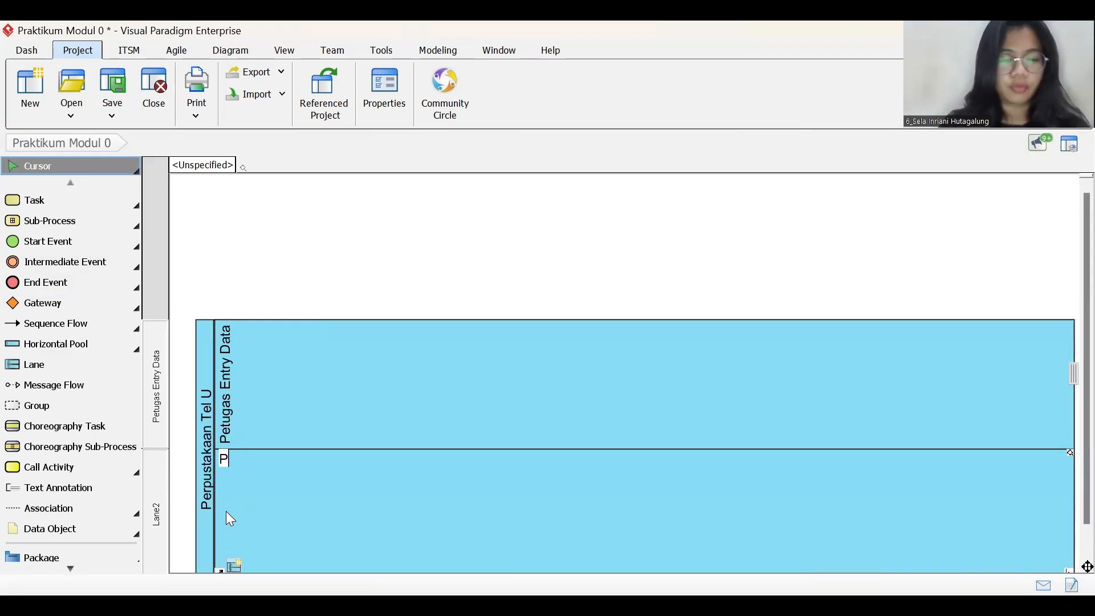
text(etugas Sa)
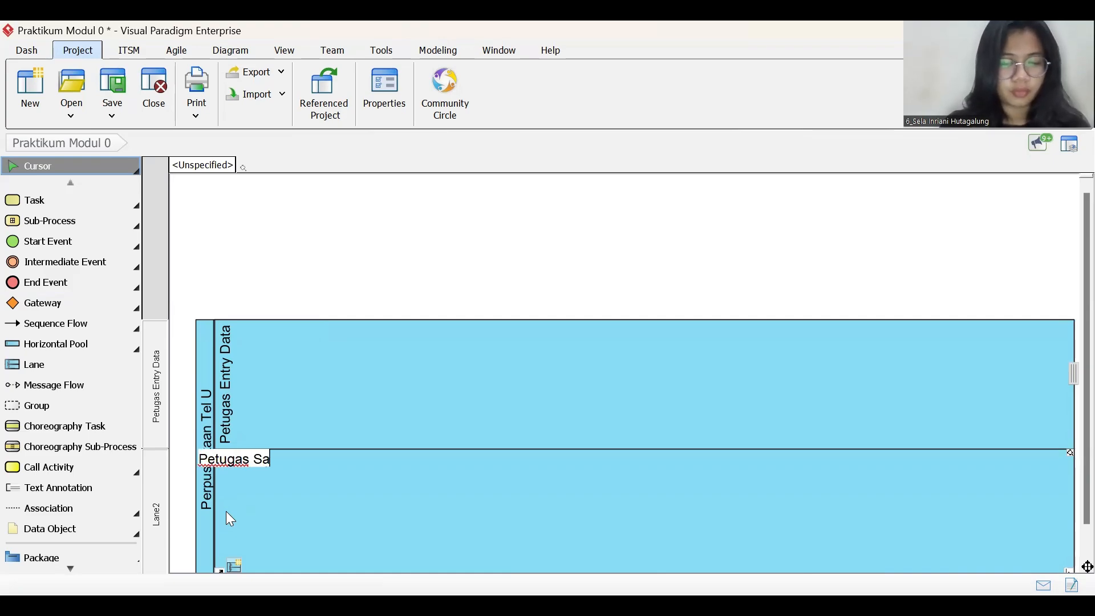
text(moul)
key(BackSpace)
key(BackSpace)
key(BackSpace)
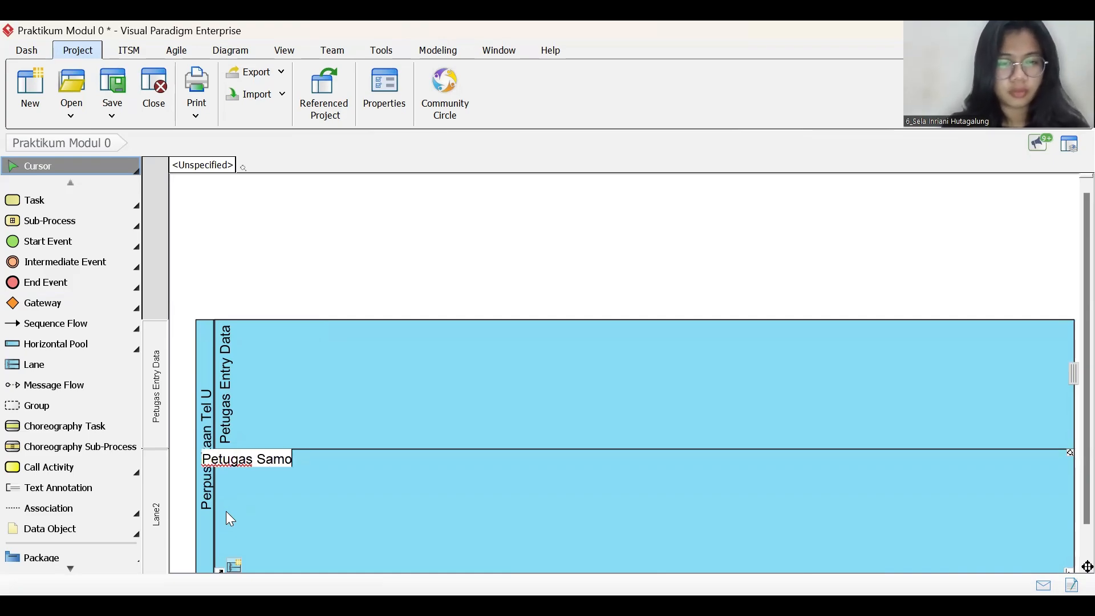
text(pul)
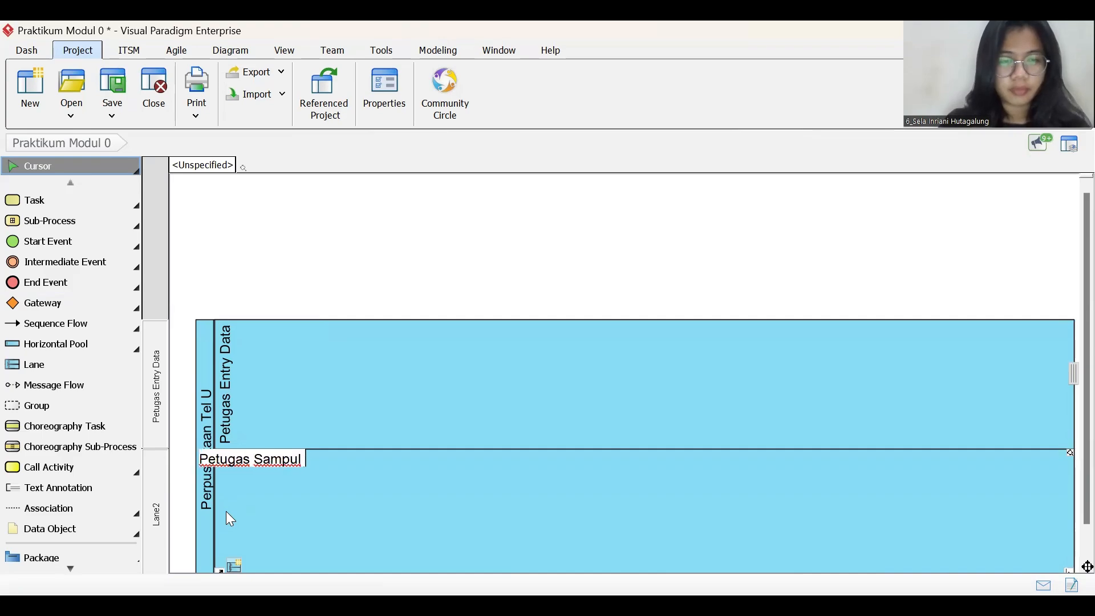
text( Buku)
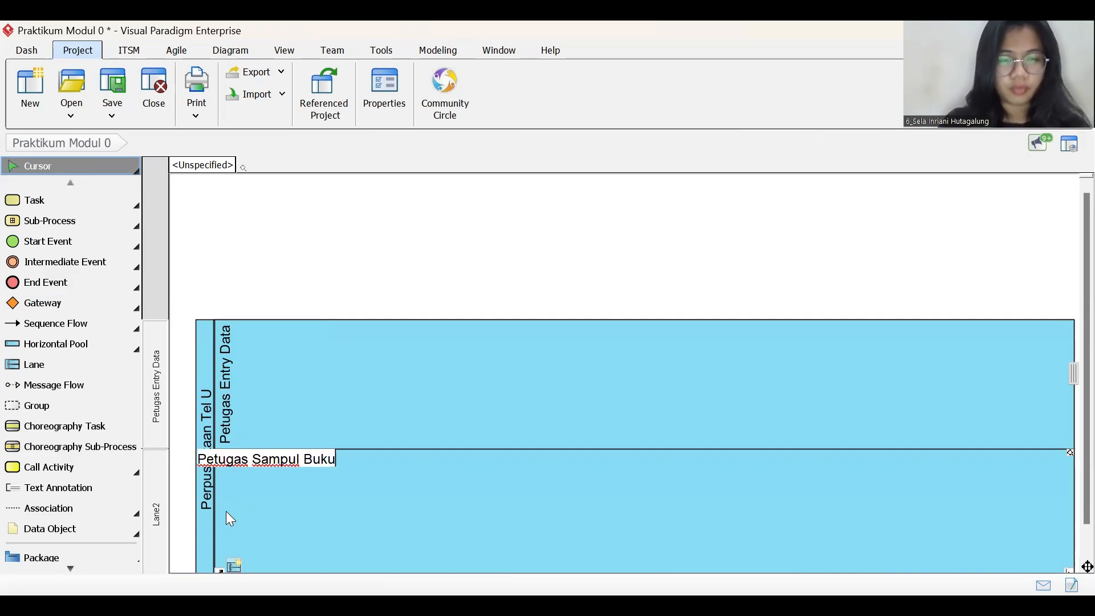
key(Return)
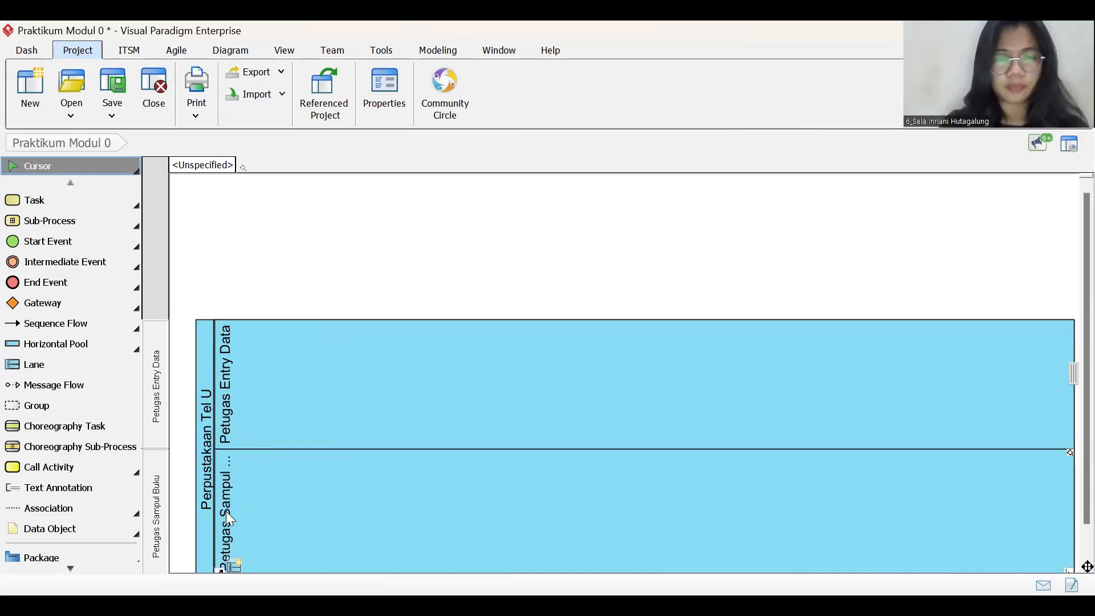
scroll(237, 395, down, 1)
click(238, 395)
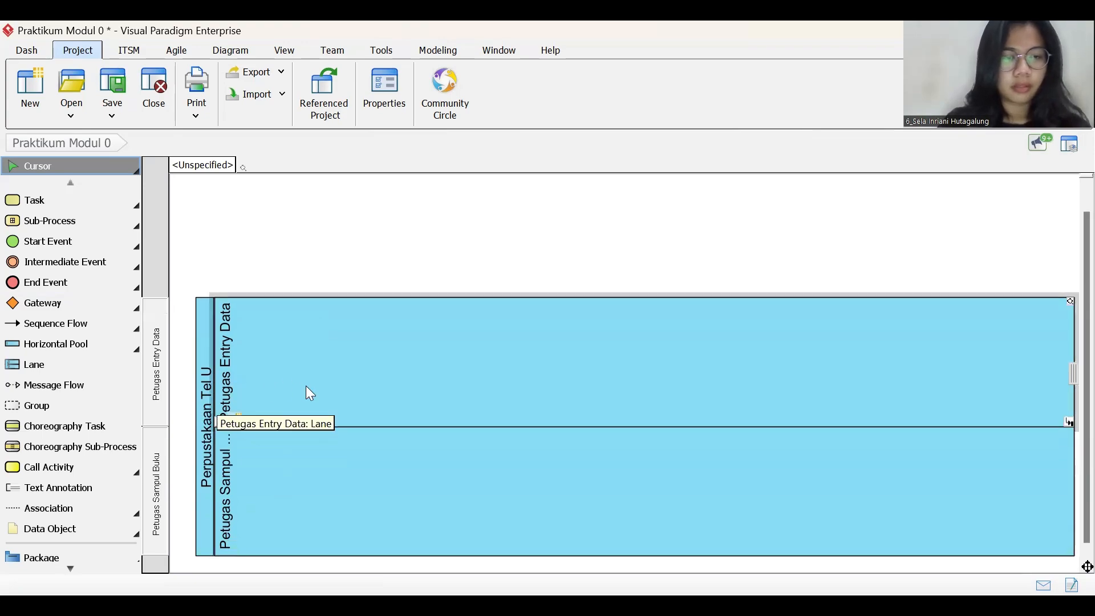
click(318, 391)
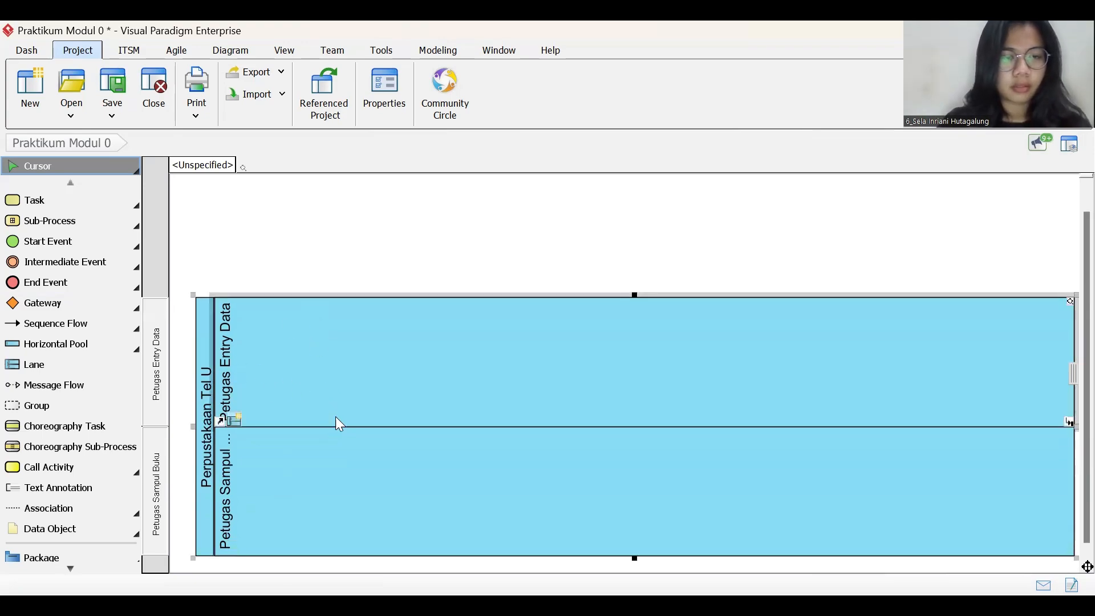
Step: Extend the pool upward and shift the border between the lanes so the "Petugas Entry Data" lane is taller
click(279, 266)
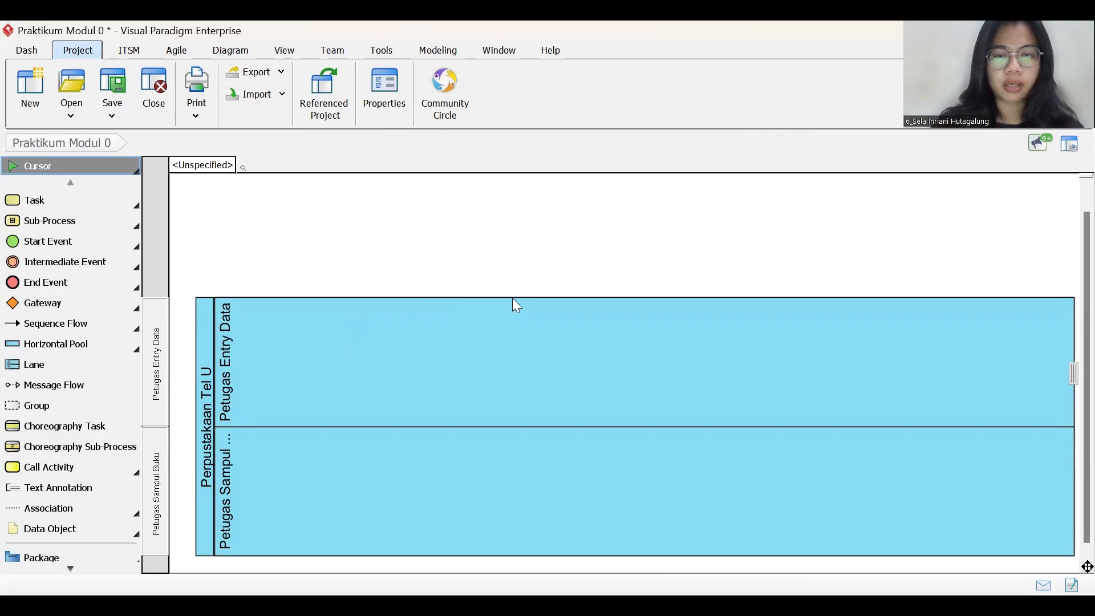
drag(513, 298, 525, 200)
drag(534, 426, 548, 372)
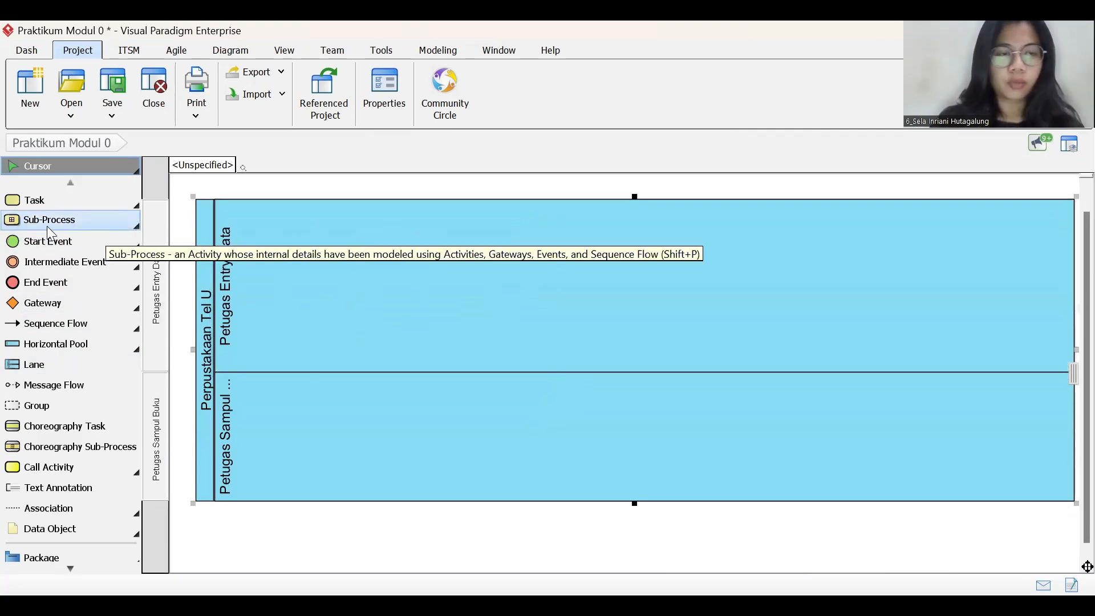
Step: Place a start event named "Buku Baru Diterima" near the beginning of the "Petugas Entry Data" lane, with its label clear of the lane title
click(52, 242)
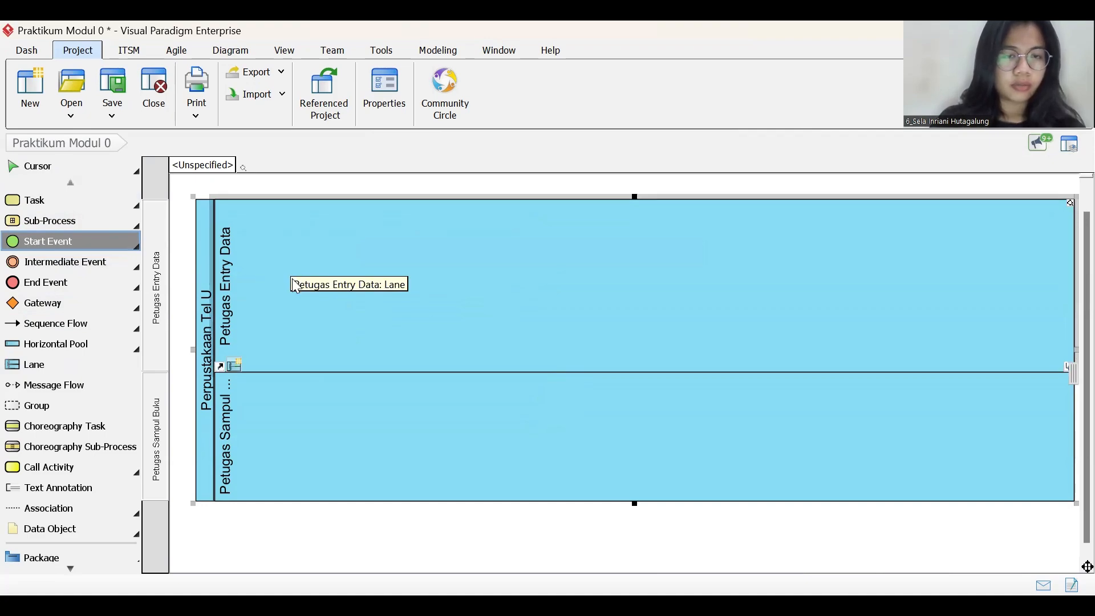
click(275, 279)
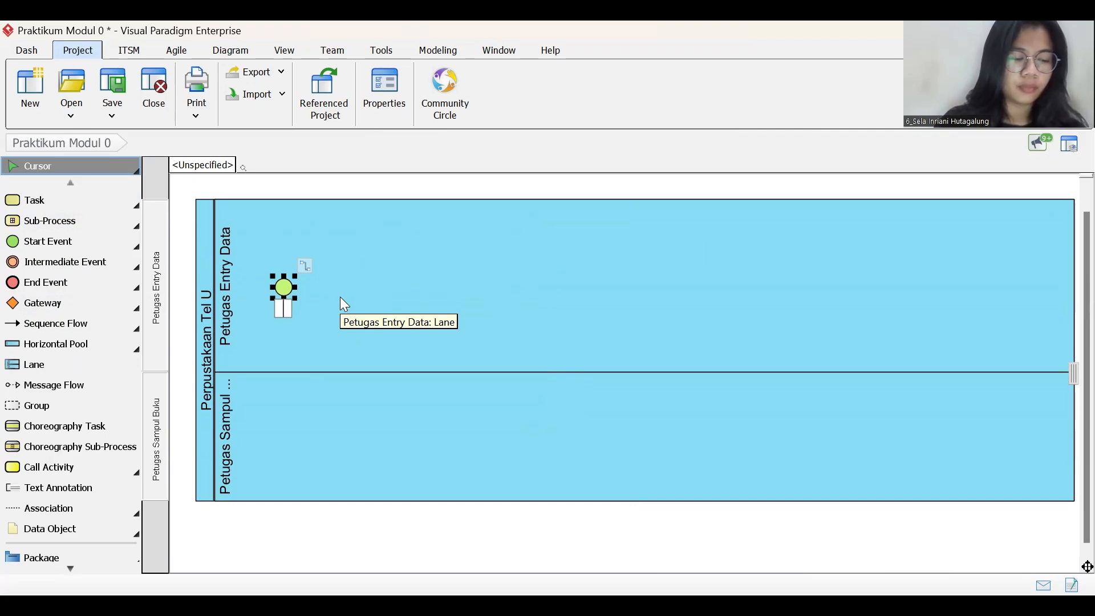
text(Buku Baru D)
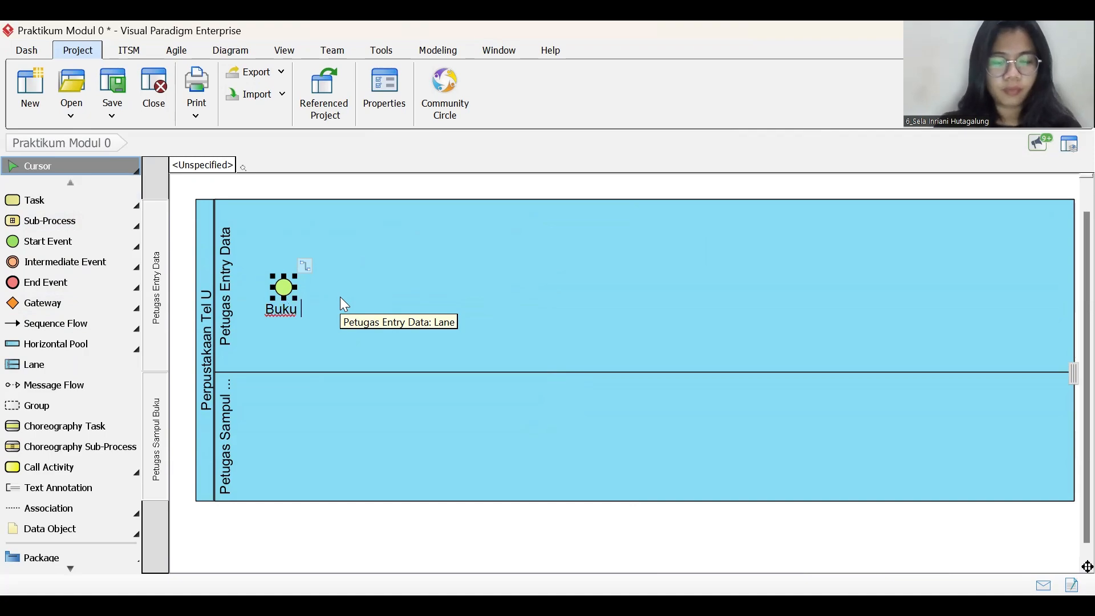
text(i)
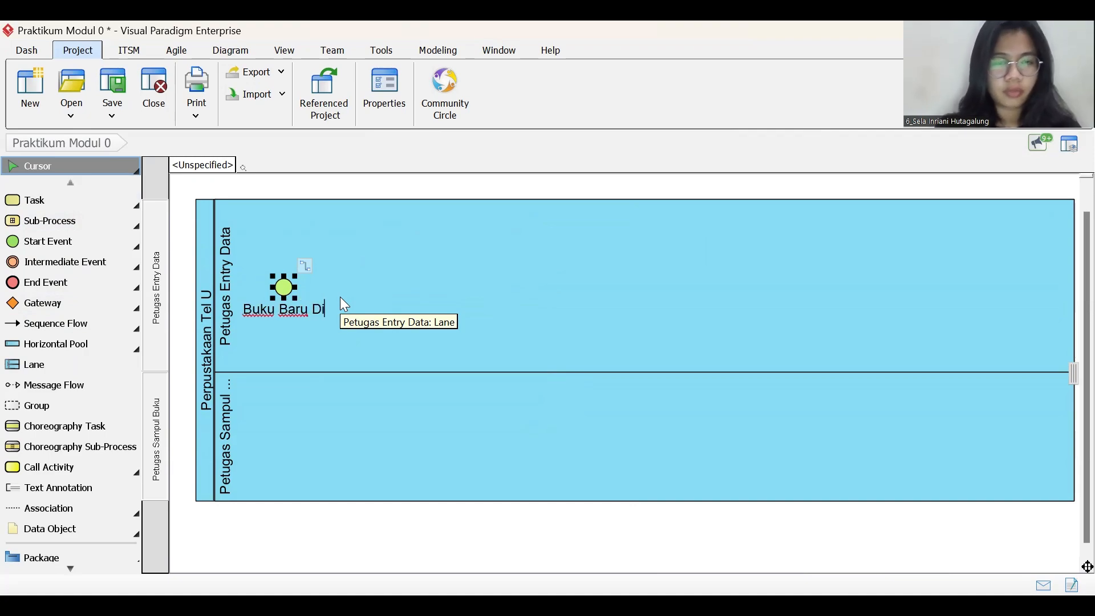
text(terima)
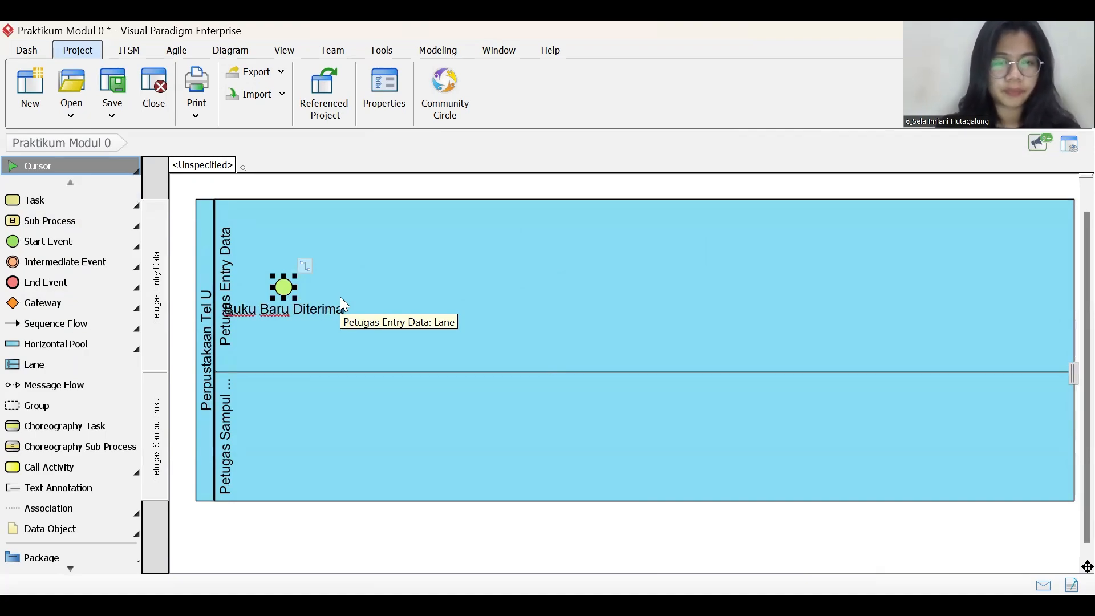
key(Return)
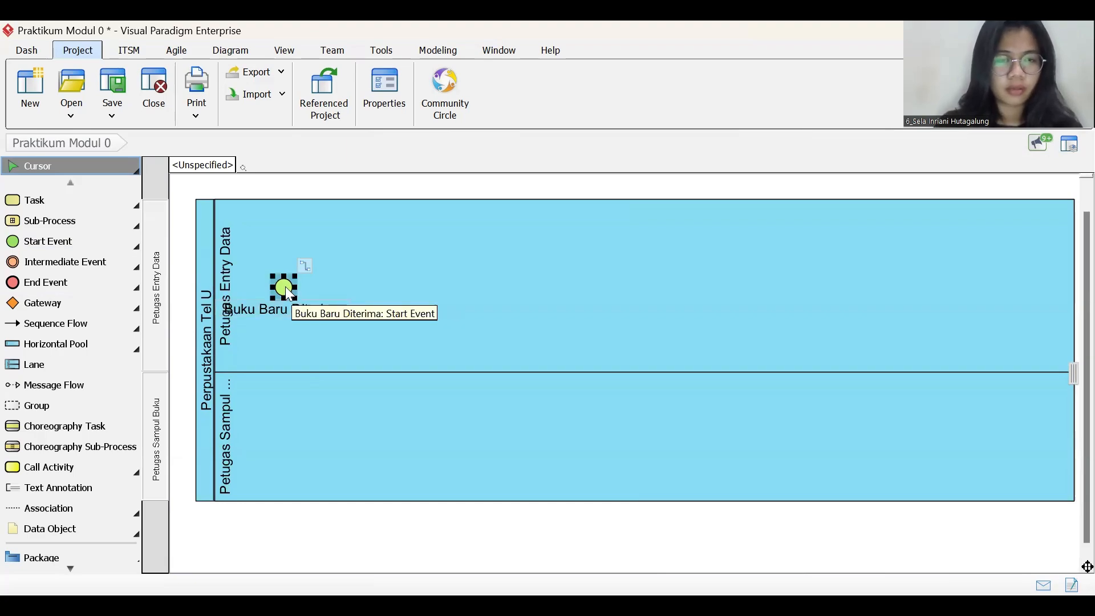
drag(285, 294, 307, 294)
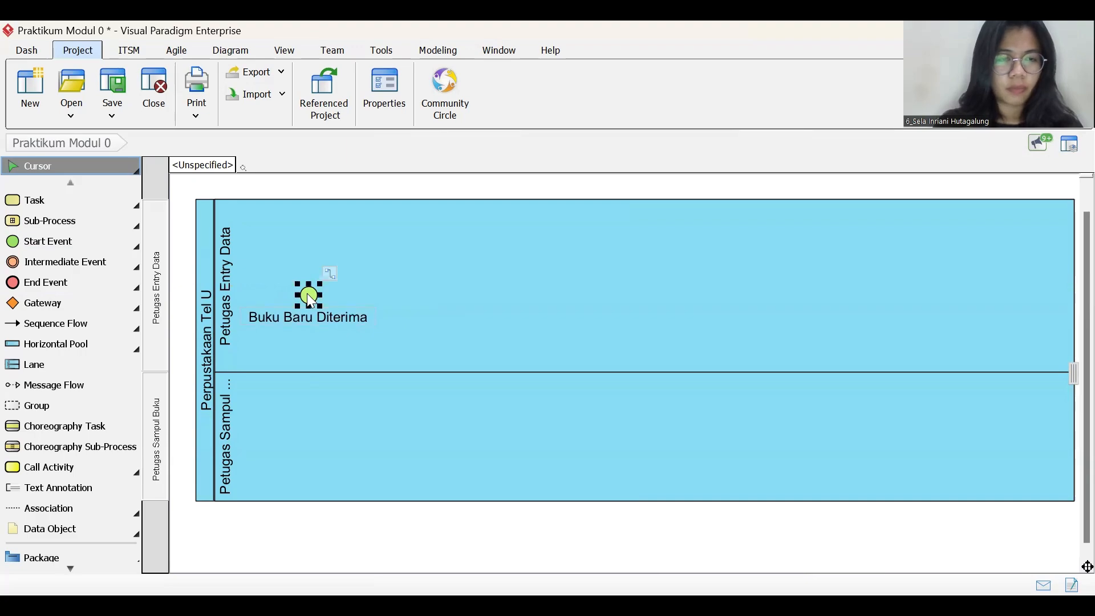
click(445, 371)
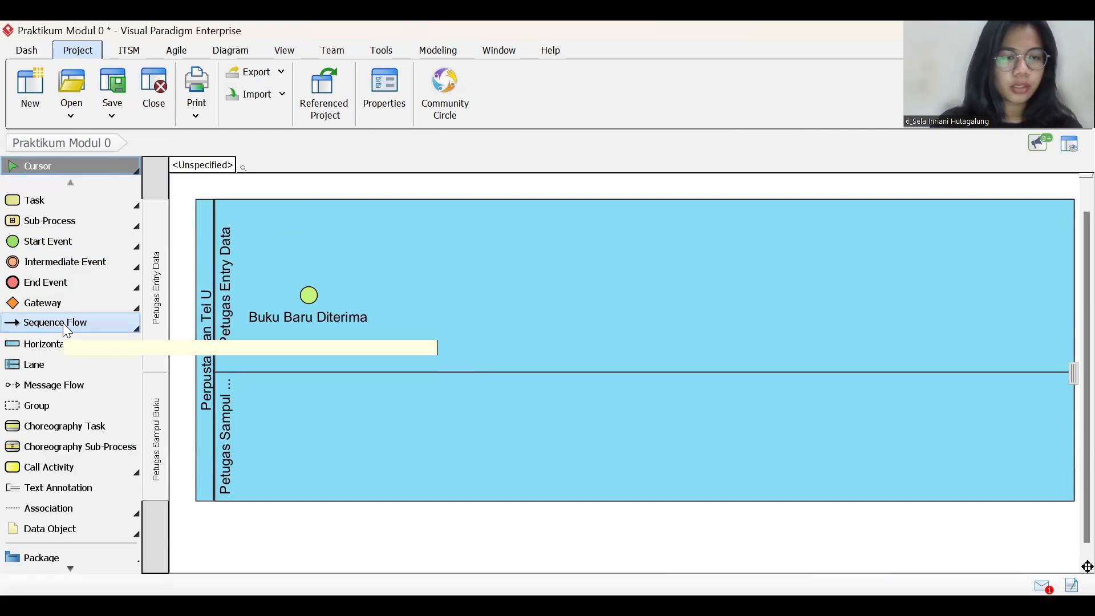
Step: Add a call activity named "Memasukan Data Buku" in the "Petugas Entry Data" lane and align it beside the start event
click(76, 468)
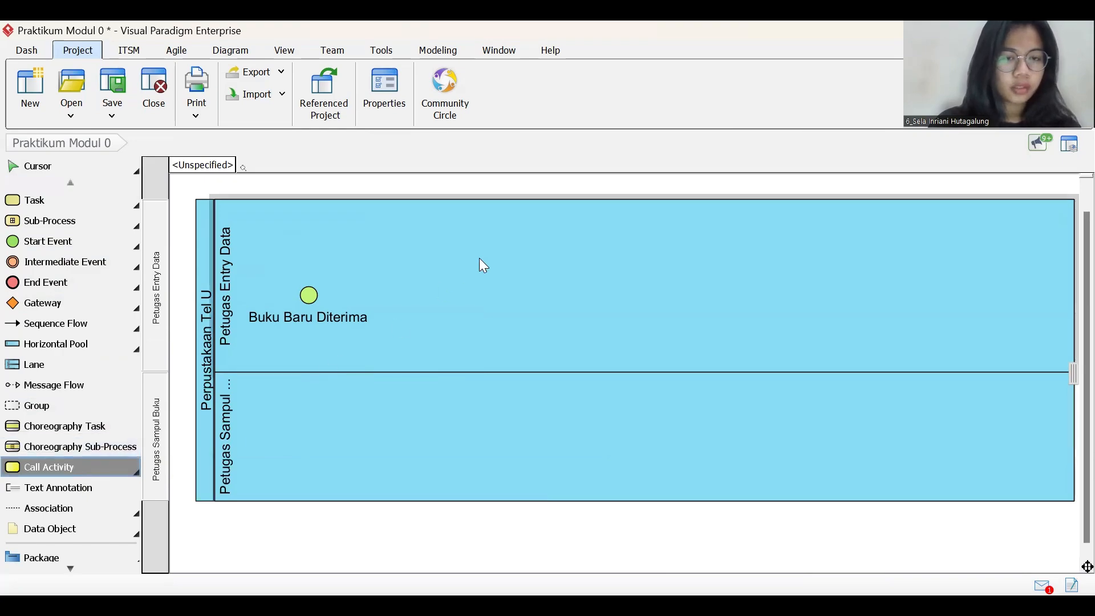
click(464, 280)
text(Me)
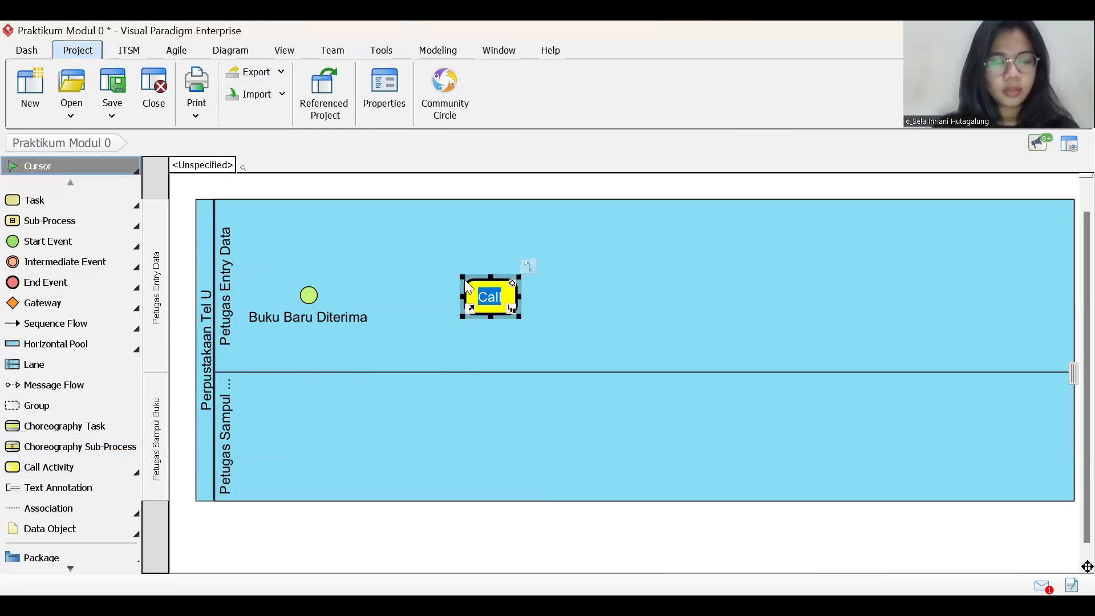
text(masukan Data BU)
key(BackSpace)
text(uku)
key(Return)
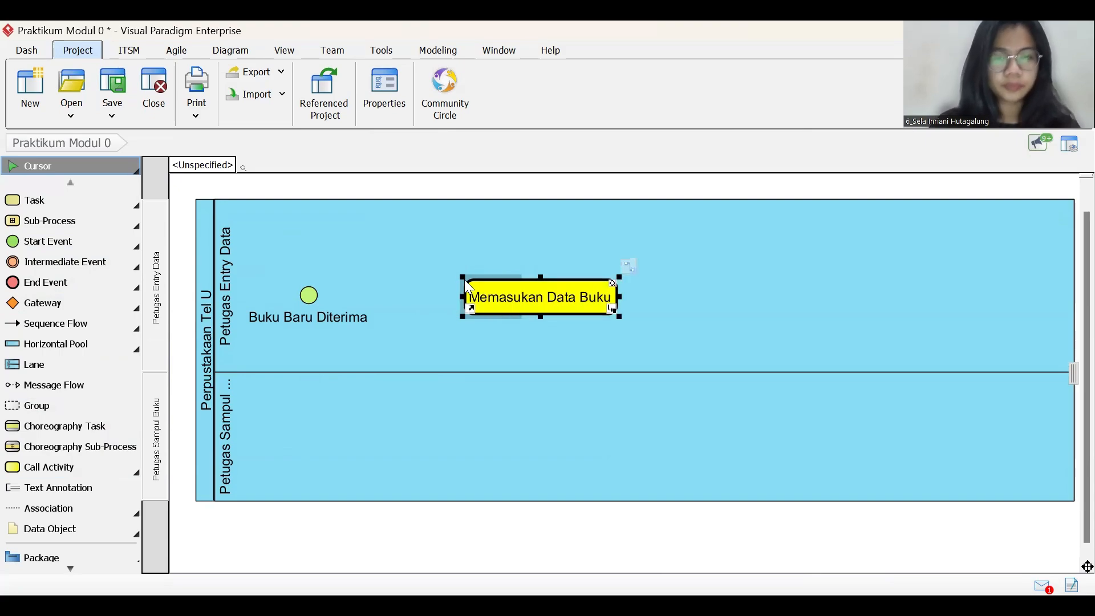
drag(531, 297, 488, 291)
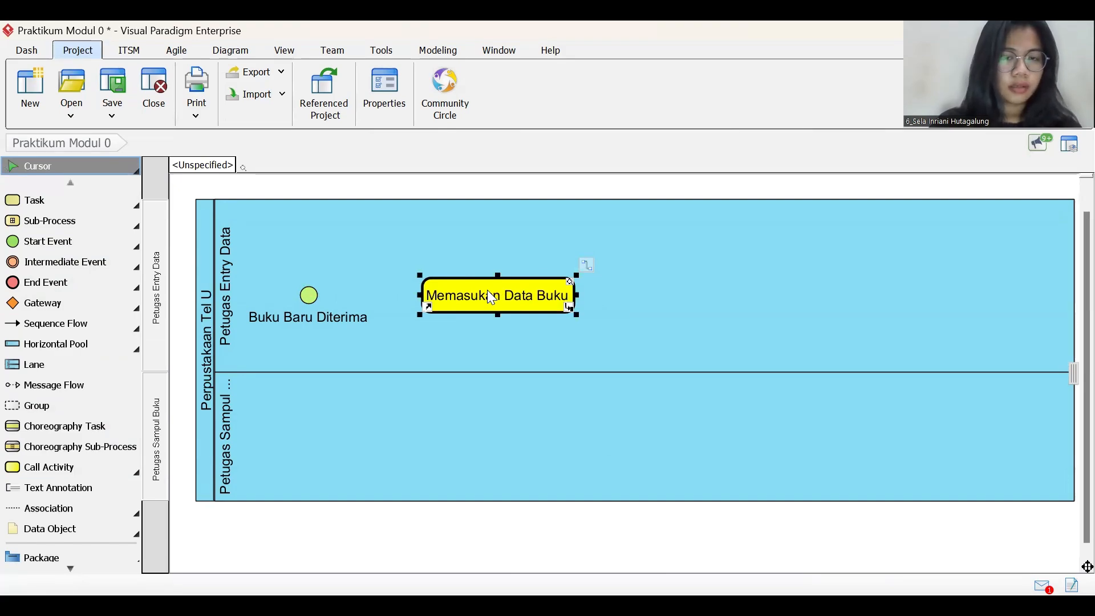
Step: Connect the "Buku Baru Diterima" start event to the "Memasukan Data Buku" activity with a sequence flow
click(32, 322)
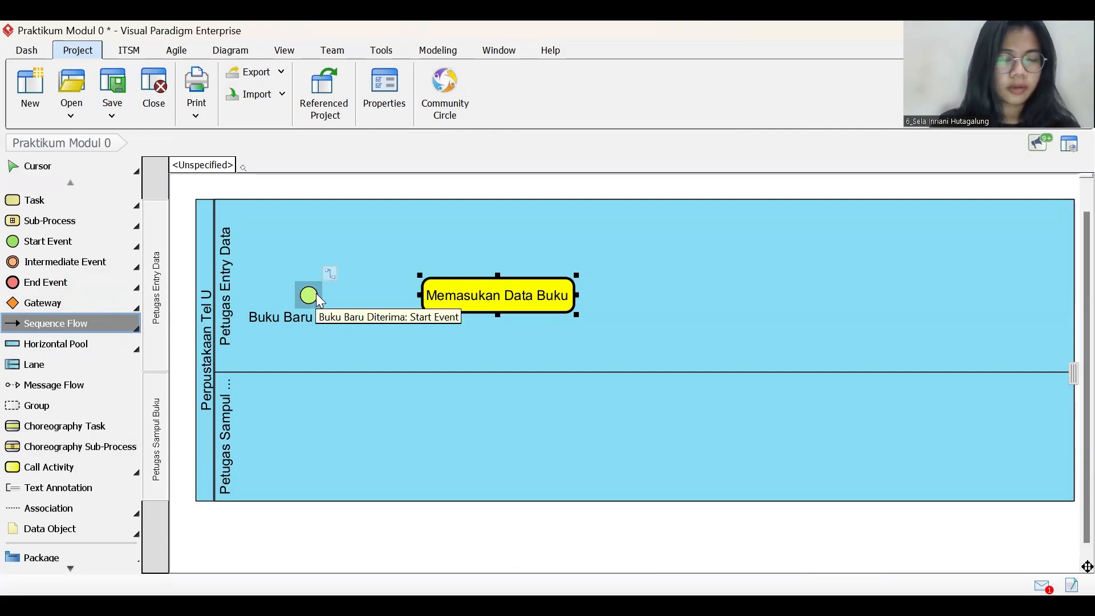
drag(317, 294, 644, 286)
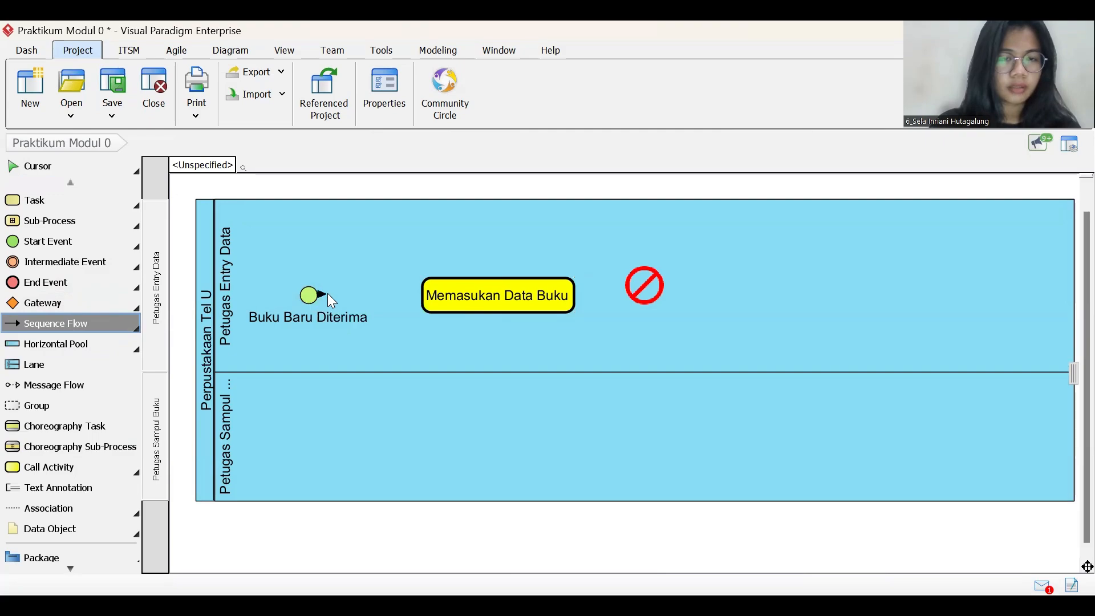
drag(345, 294, 429, 302)
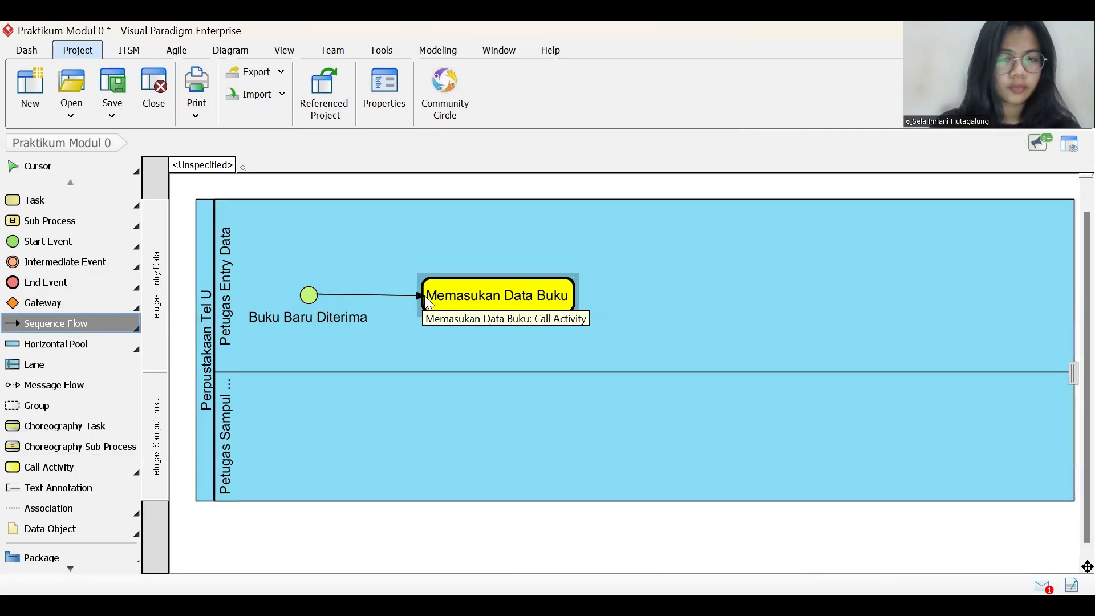
drag(429, 302, 429, 302)
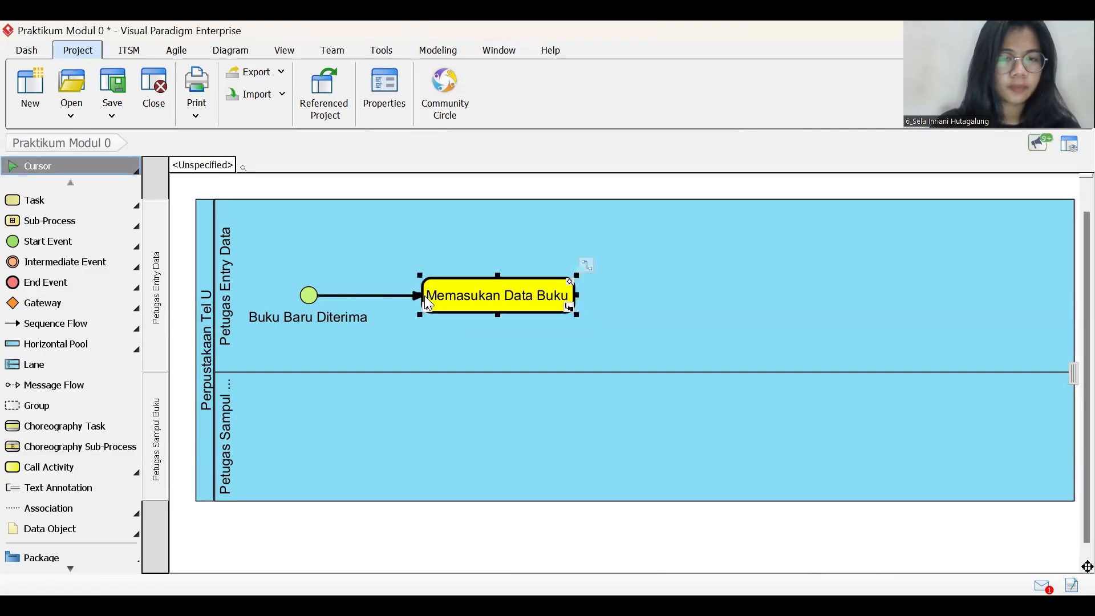
click(517, 332)
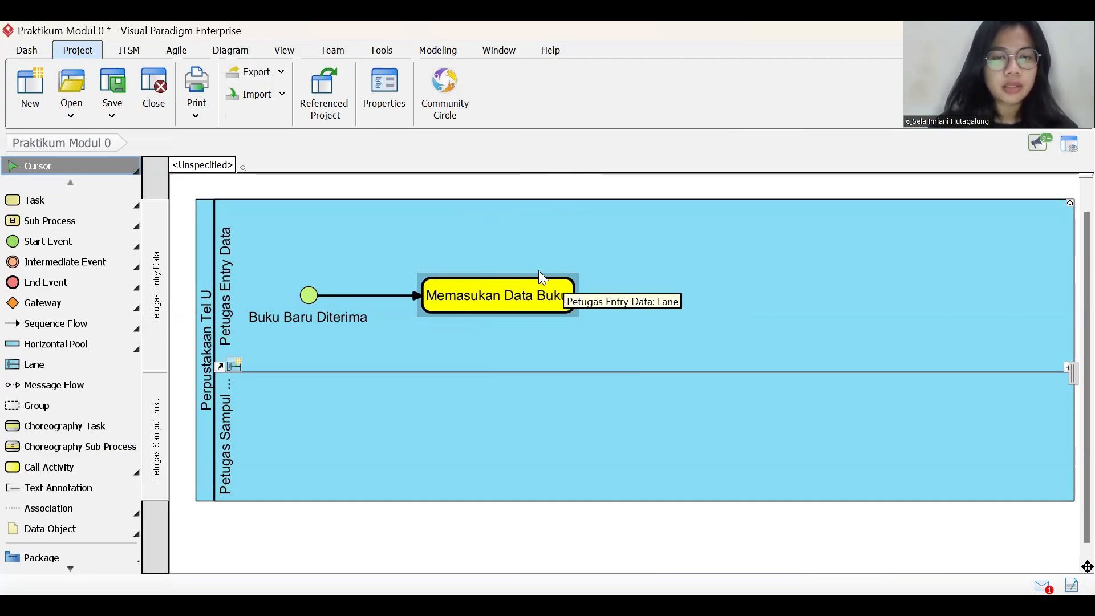
Step: Place a data object named "Buku Baru" above the "Memasukan Data Buku" activity
click(469, 295)
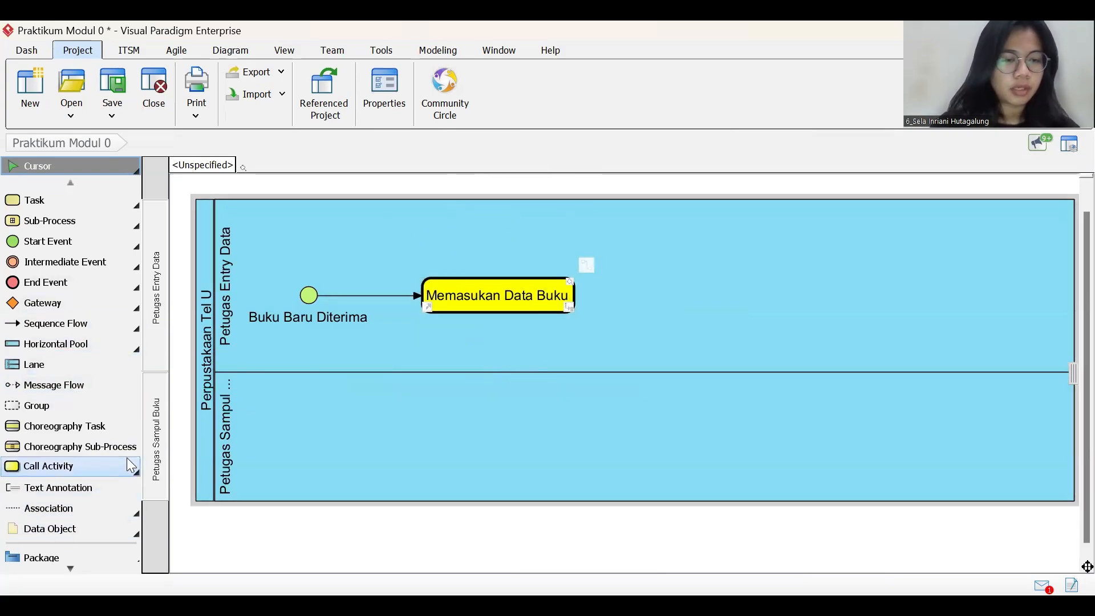
scroll(69, 466, down, 3)
click(60, 453)
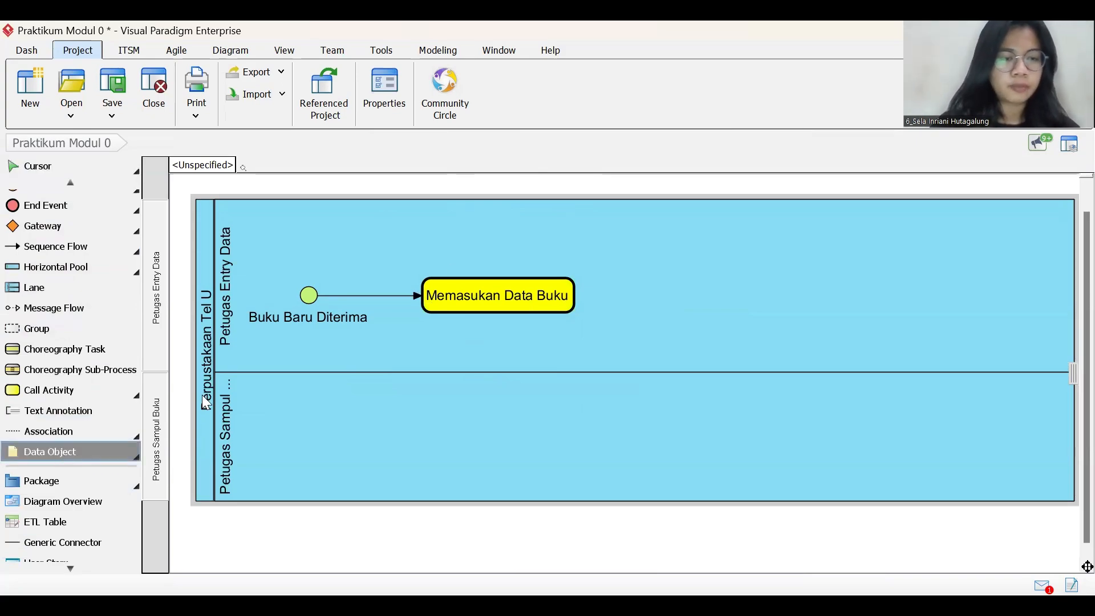
click(489, 218)
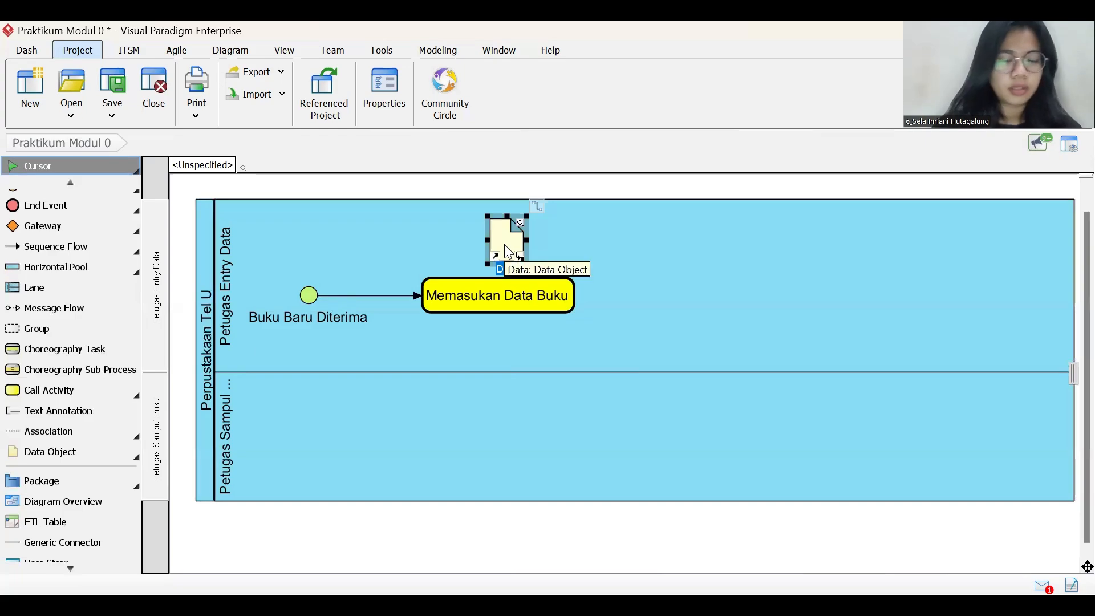
text(Buku Bar)
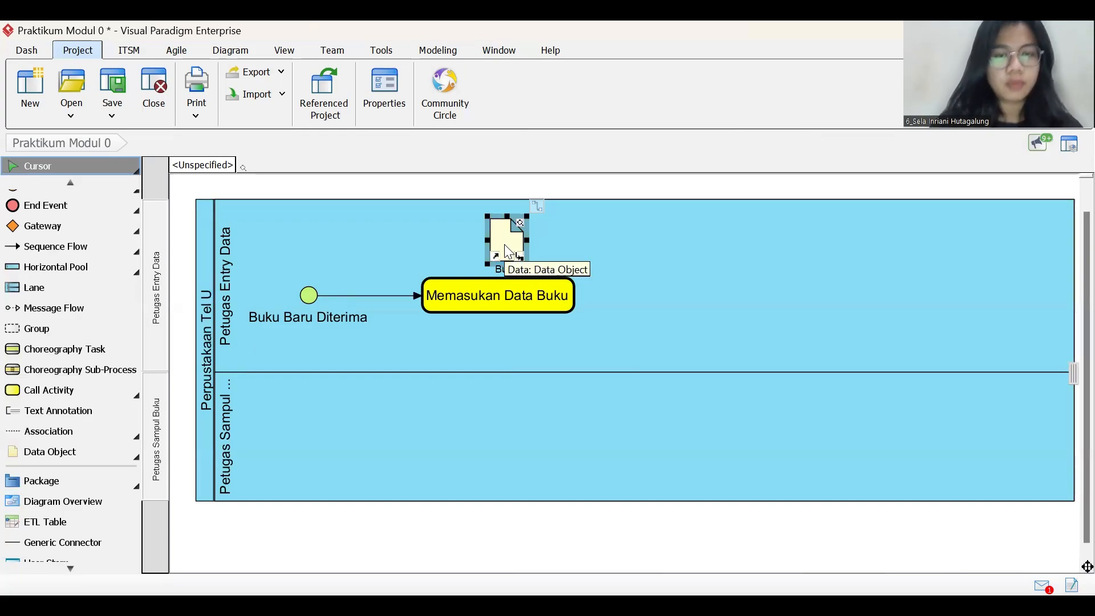
text(u)
key(Return)
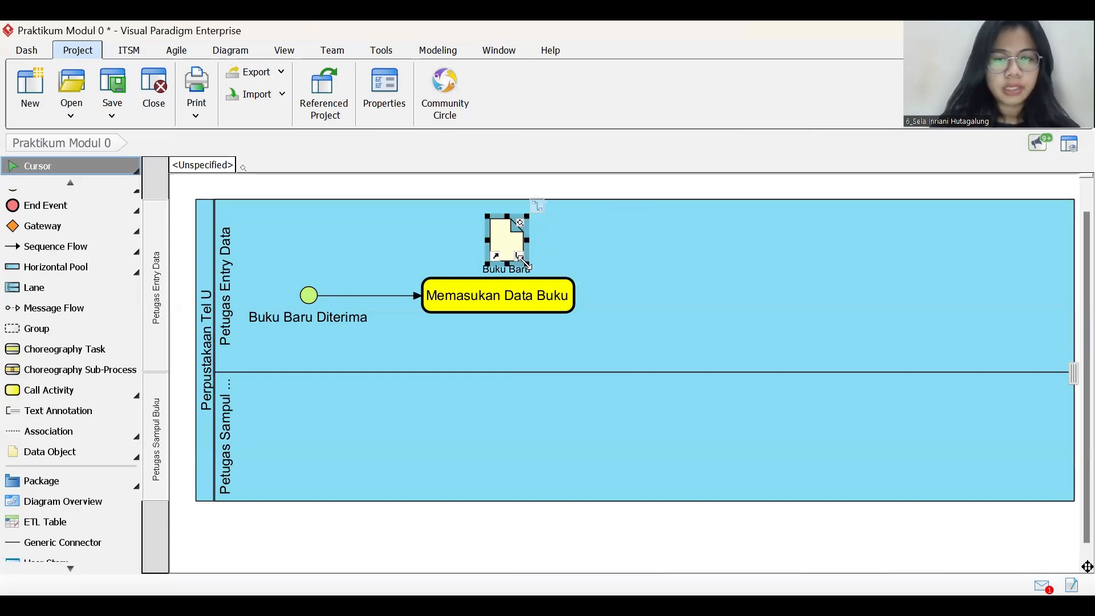
Step: Shrink the "Buku Baru" data object and move it slightly higher above the activity
drag(525, 263, 519, 236)
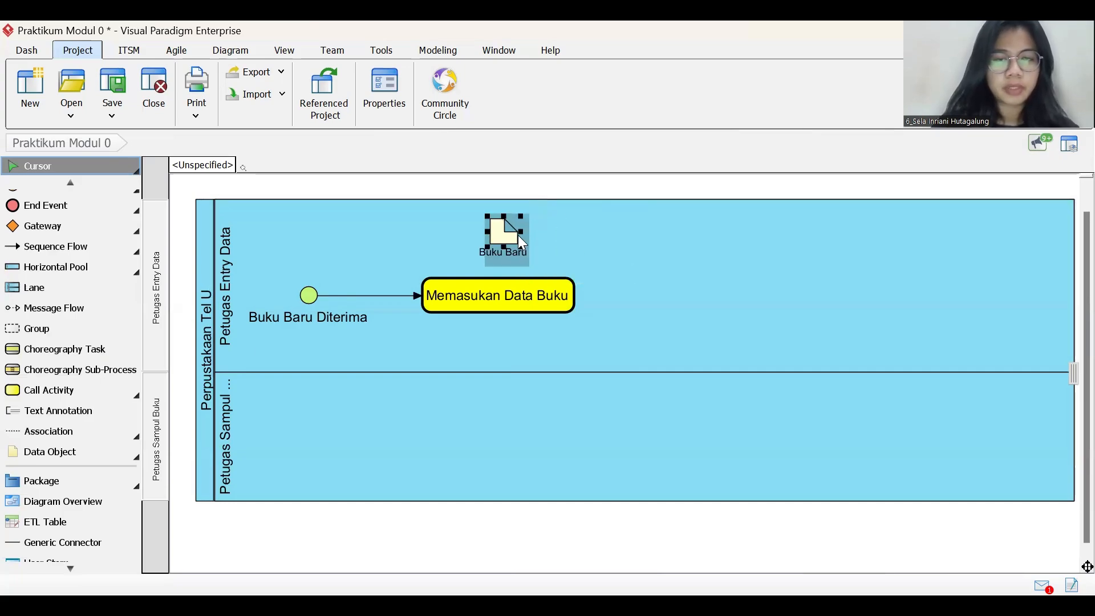
click(597, 258)
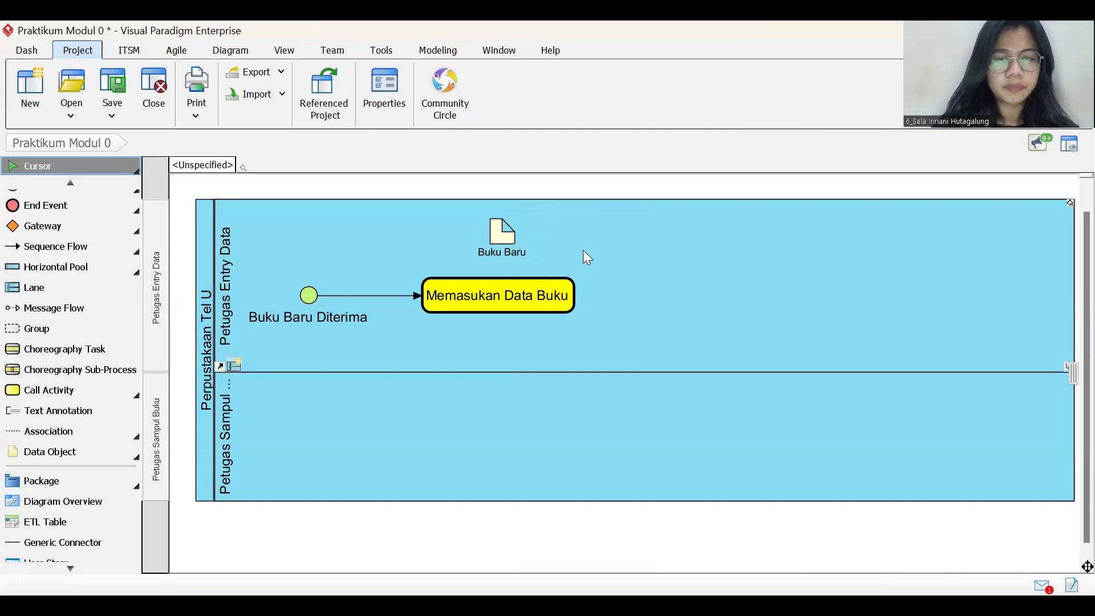
drag(503, 229, 501, 222)
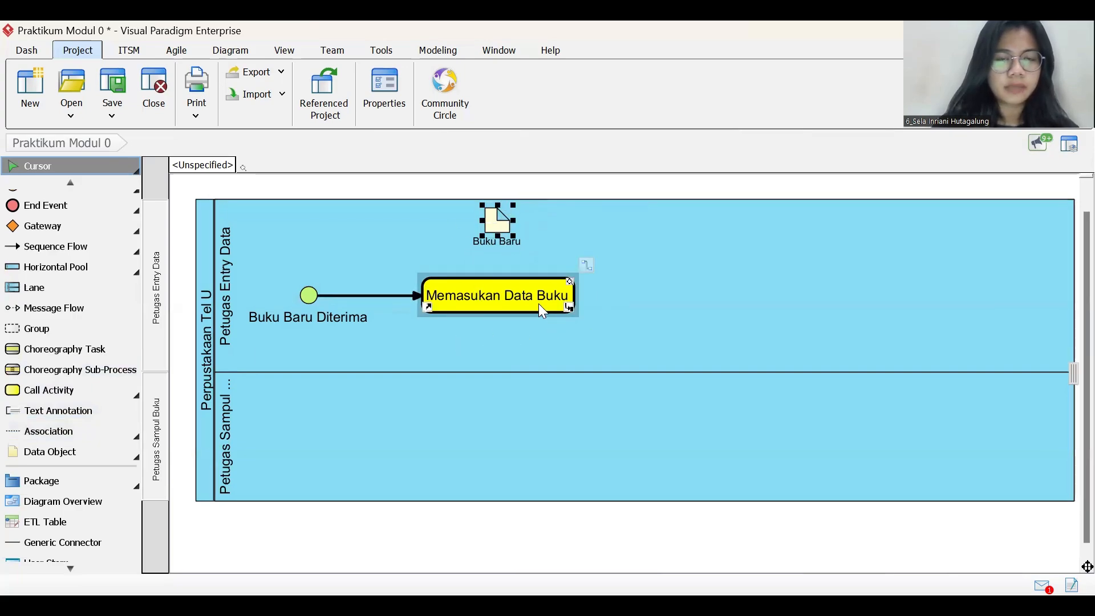
Step: Add a data store named "Database Buku Perpus" below the "Memasukan Data Buku" activity
click(138, 463)
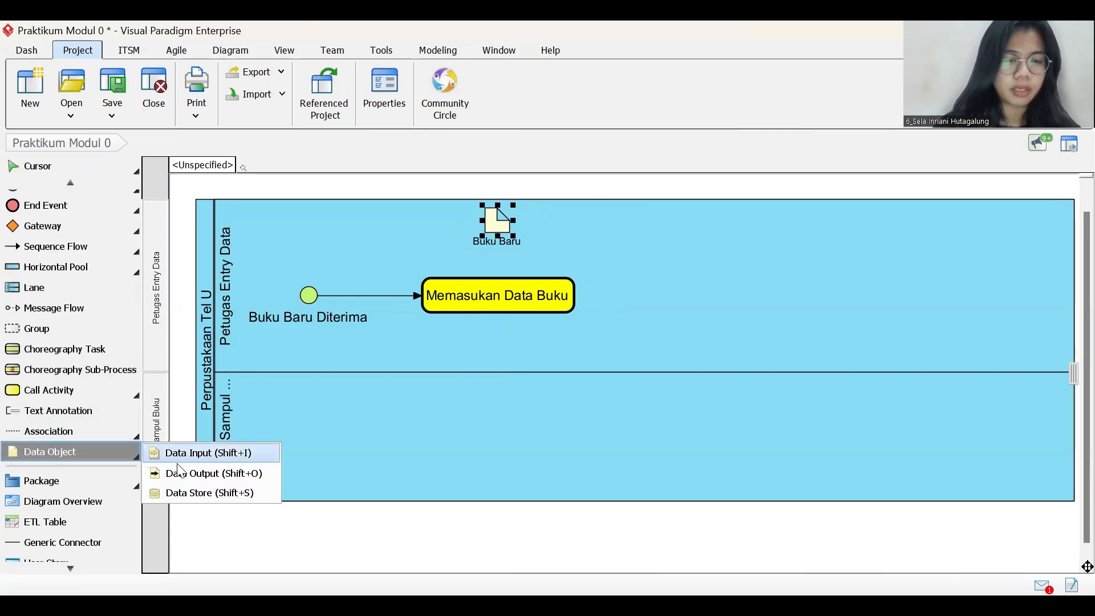
click(224, 487)
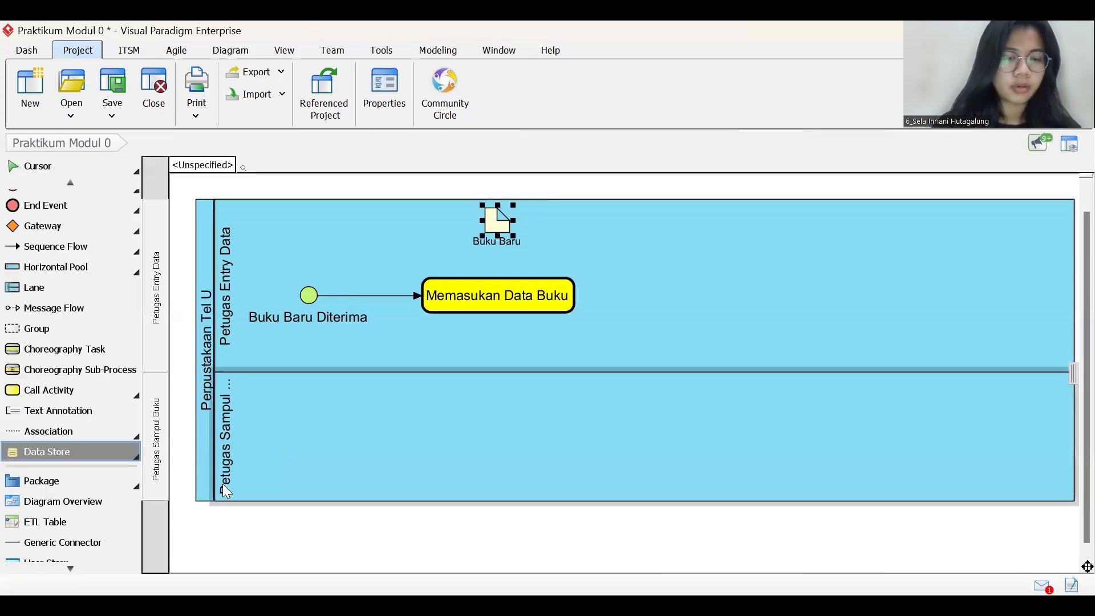
click(490, 354)
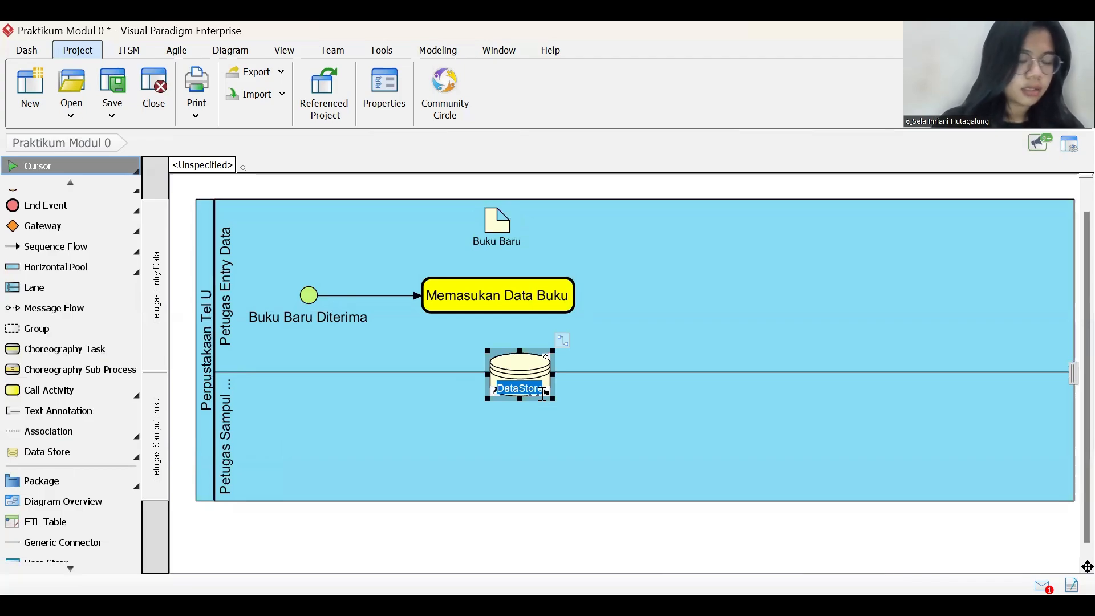
text(base Buku Perpus)
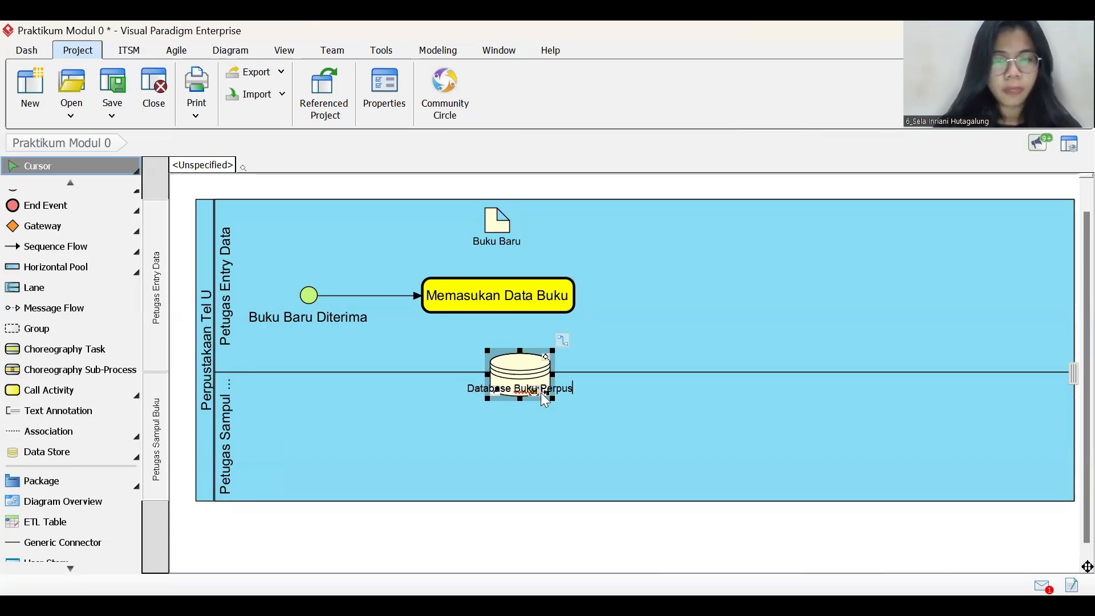
Step: Resize the data store, position it just beneath the "Memasukan Data Buku" activity, and extend the "Petugas Entry Data" lane downward to make room
drag(553, 373, 607, 372)
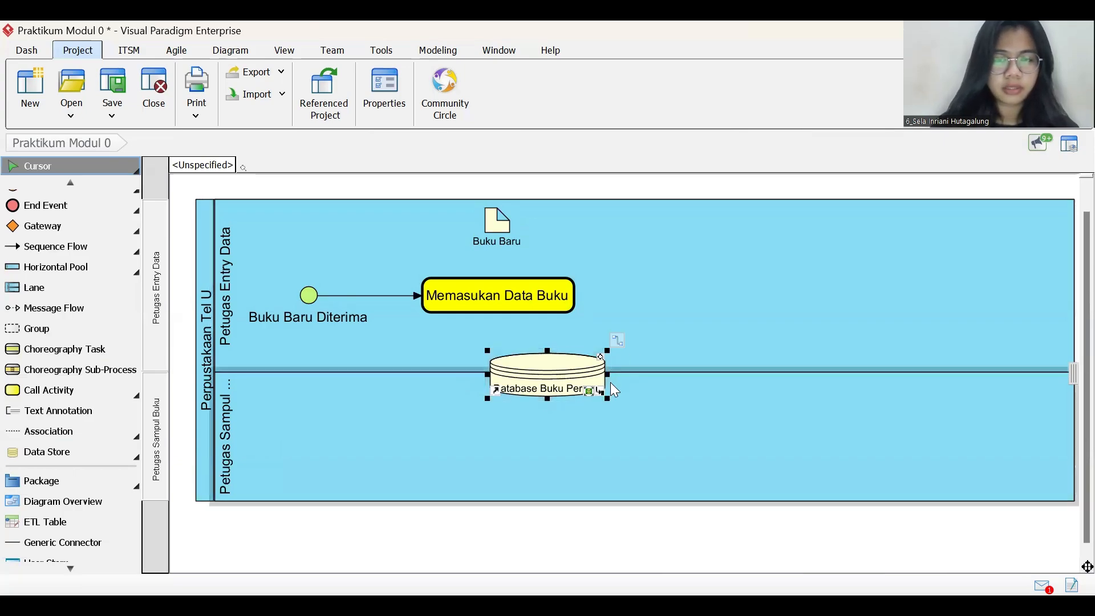
drag(607, 398, 545, 393)
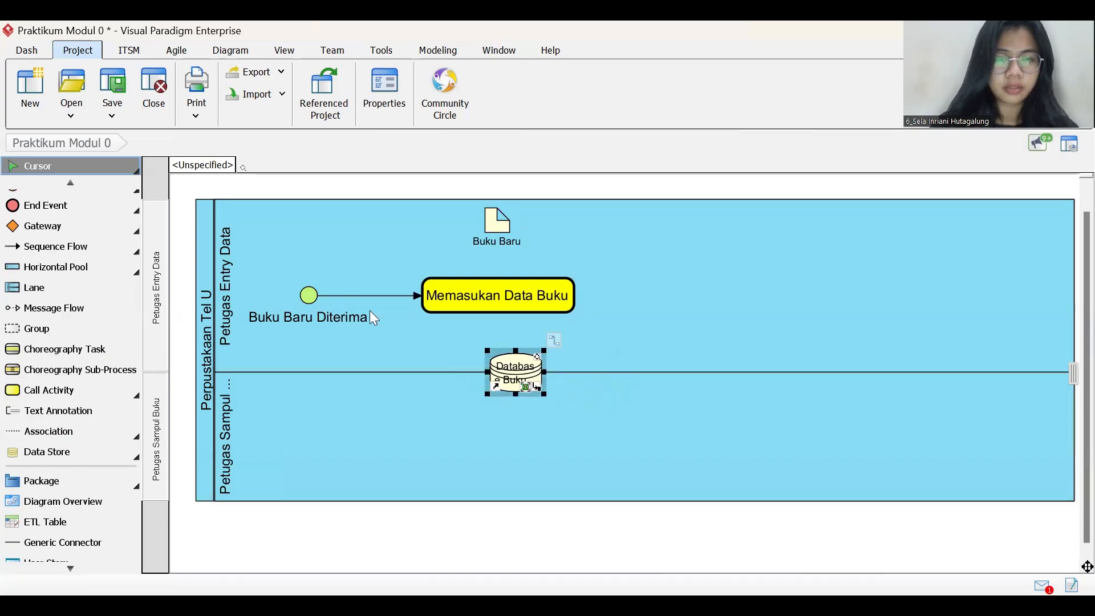
drag(499, 285, 521, 291)
drag(517, 369, 549, 355)
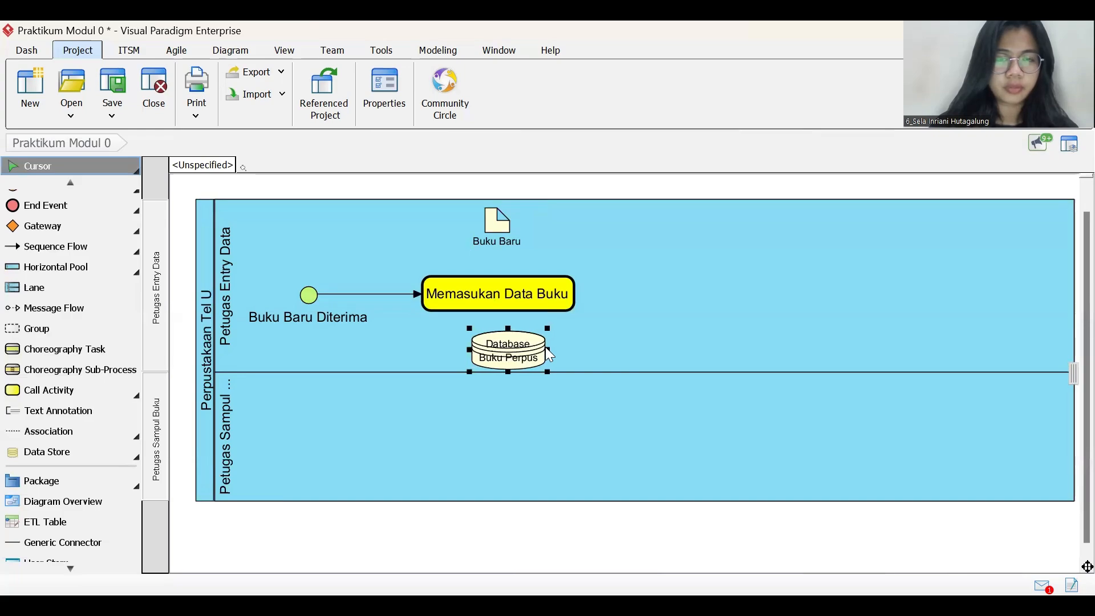
drag(520, 358, 500, 360)
drag(420, 372, 421, 396)
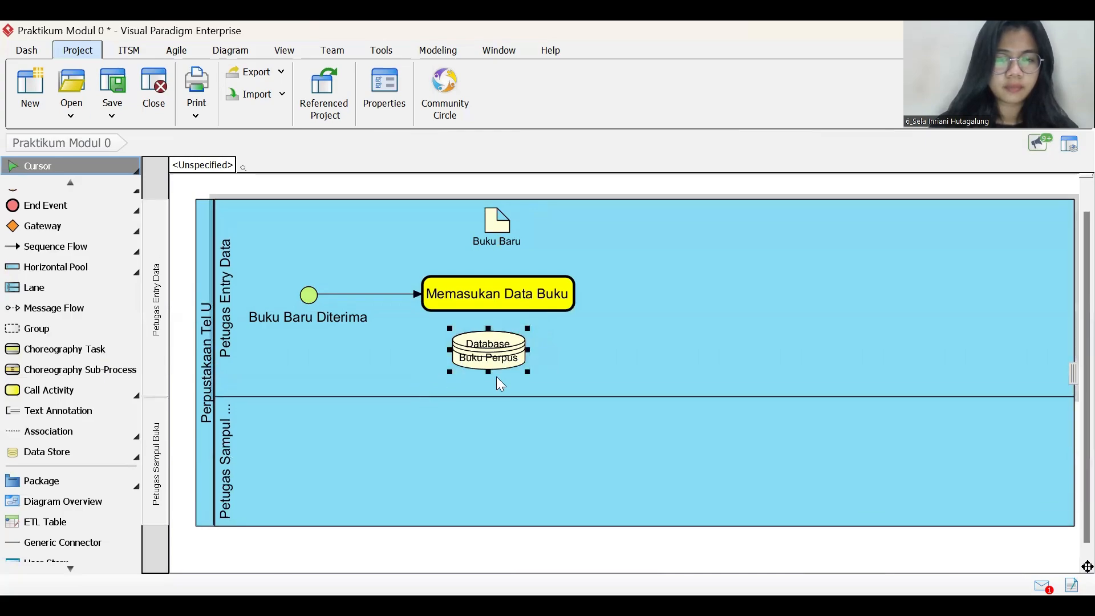
Step: Enlarge the "Database Buku Perpus" data store to fit its label, and extend the "Petugas Sampul Buku" and "Petugas Entry Data" lanes downward
drag(489, 372, 545, 394)
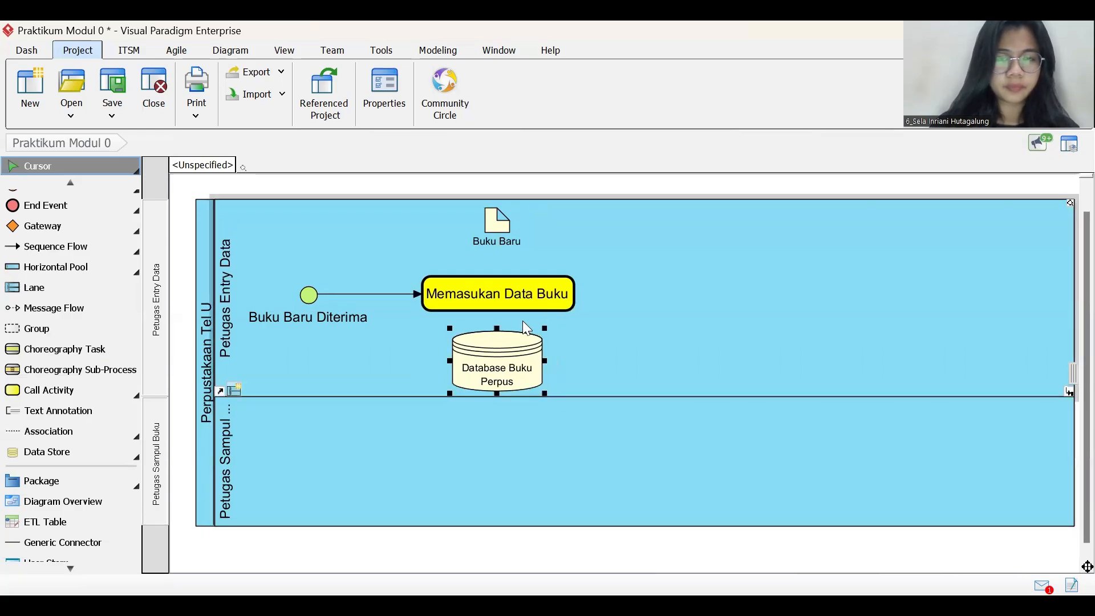
drag(502, 525, 505, 553)
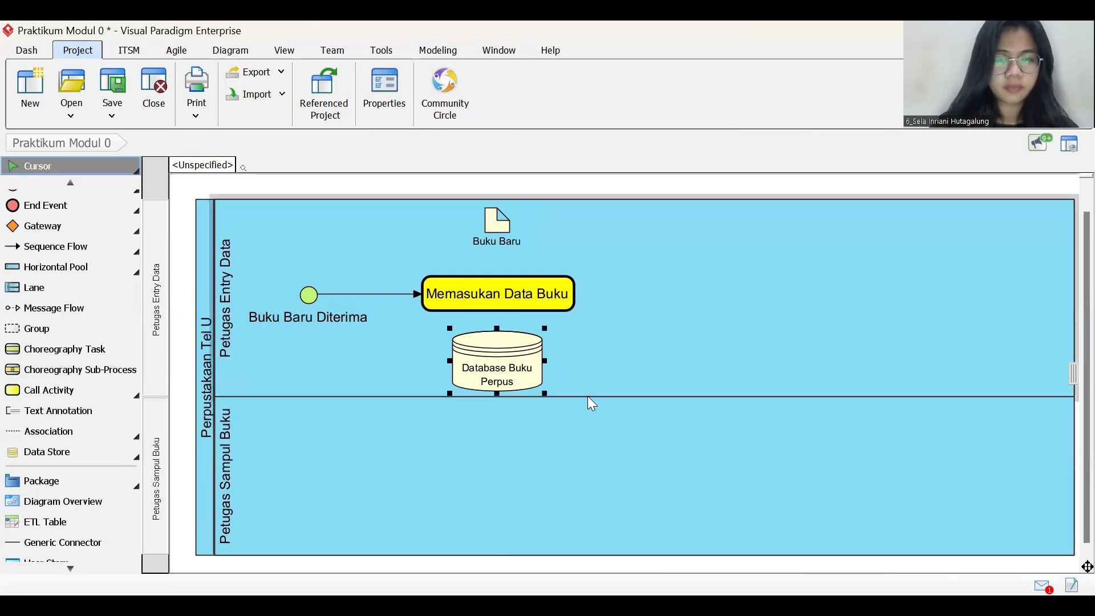
click(567, 398)
mouse_move(567, 397)
mouse_down()
mouse_move(567, 421)
mouse_move(568, 411)
mouse_up()
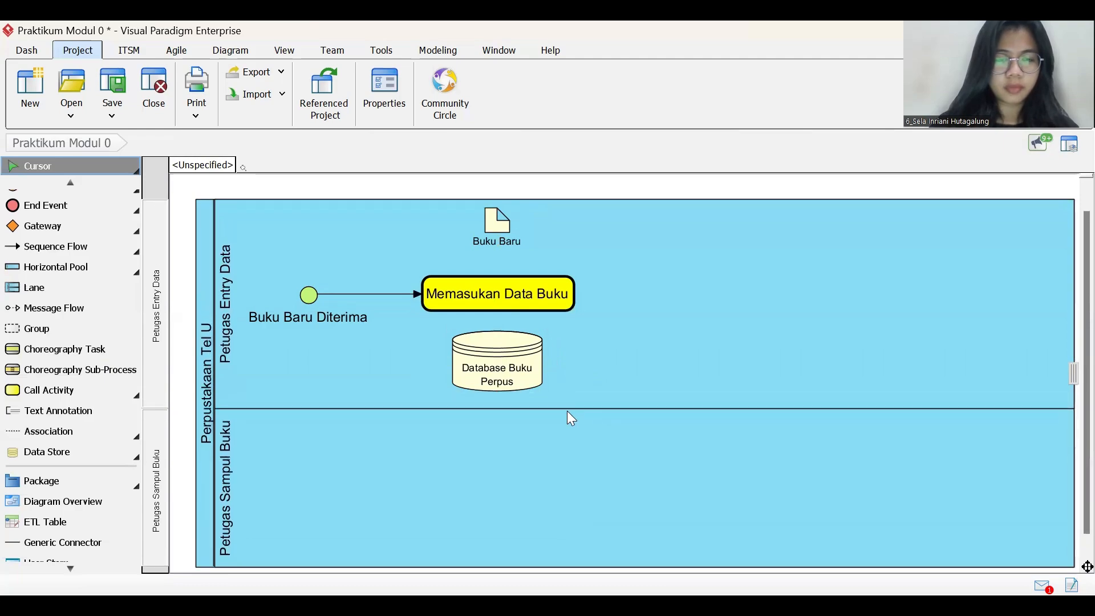
Step: Shift the "Memasukan Data Buku" activity, "Buku Baru" data object and "Database Buku Perpus" data store slightly left, keeping them vertically aligned
drag(510, 372, 502, 384)
drag(518, 295, 499, 297)
drag(502, 218, 484, 218)
click(491, 372)
drag(492, 374, 484, 376)
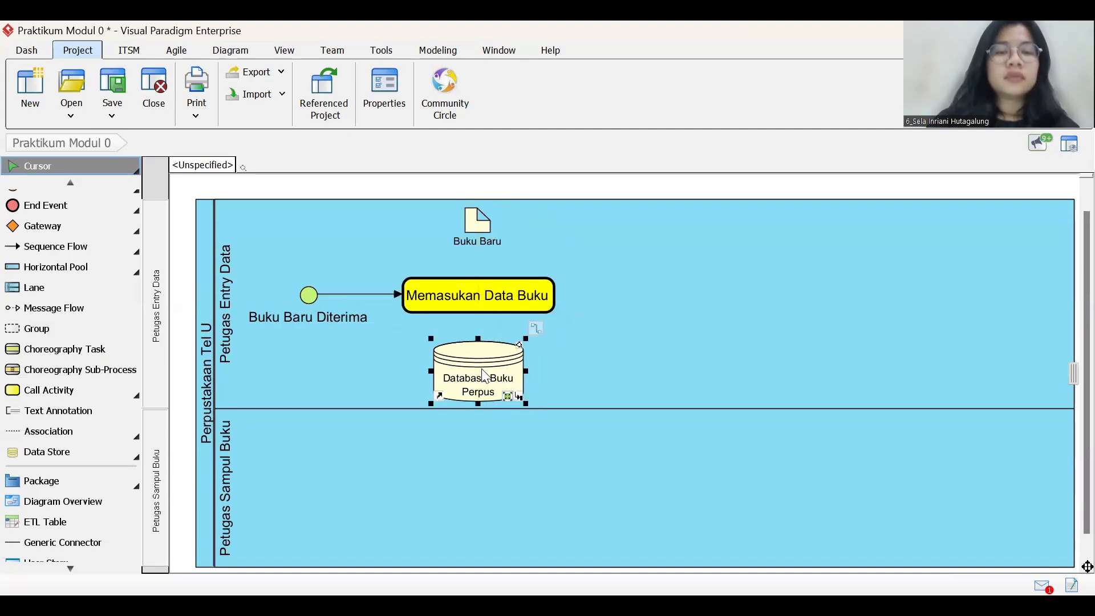
Step: Connect the "Buku Baru" data object to the "Memasukan Data Buku" activity with a Data Association
click(140, 440)
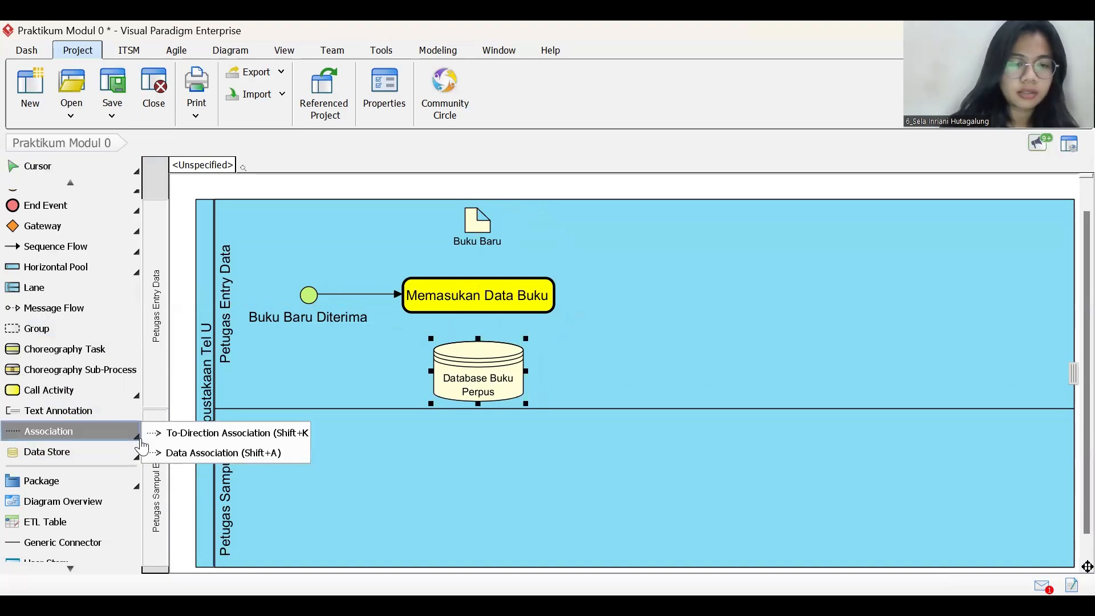
click(233, 457)
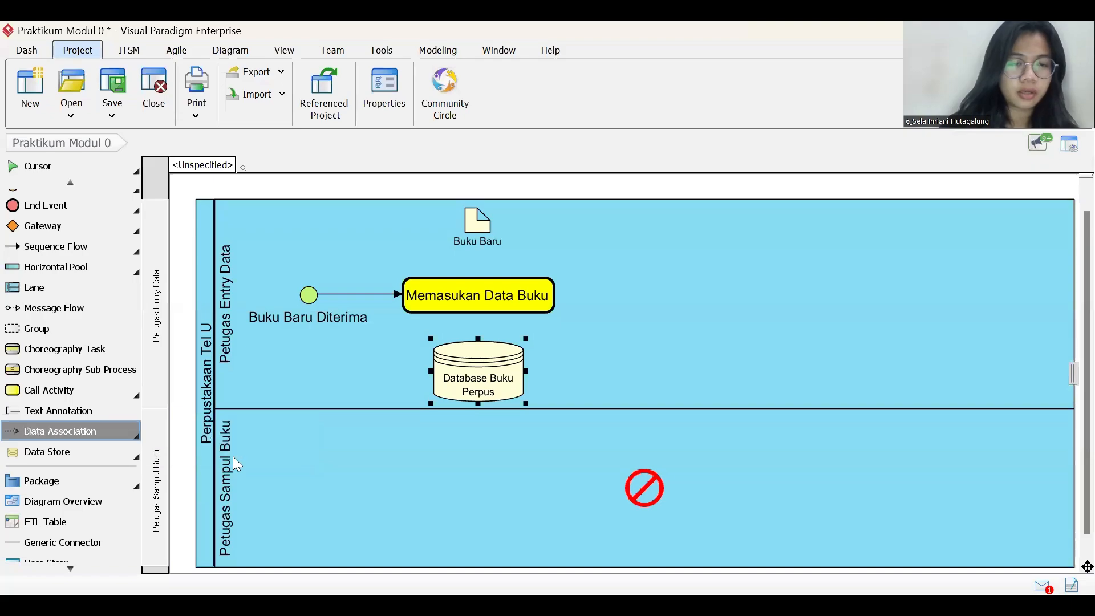
click(477, 235)
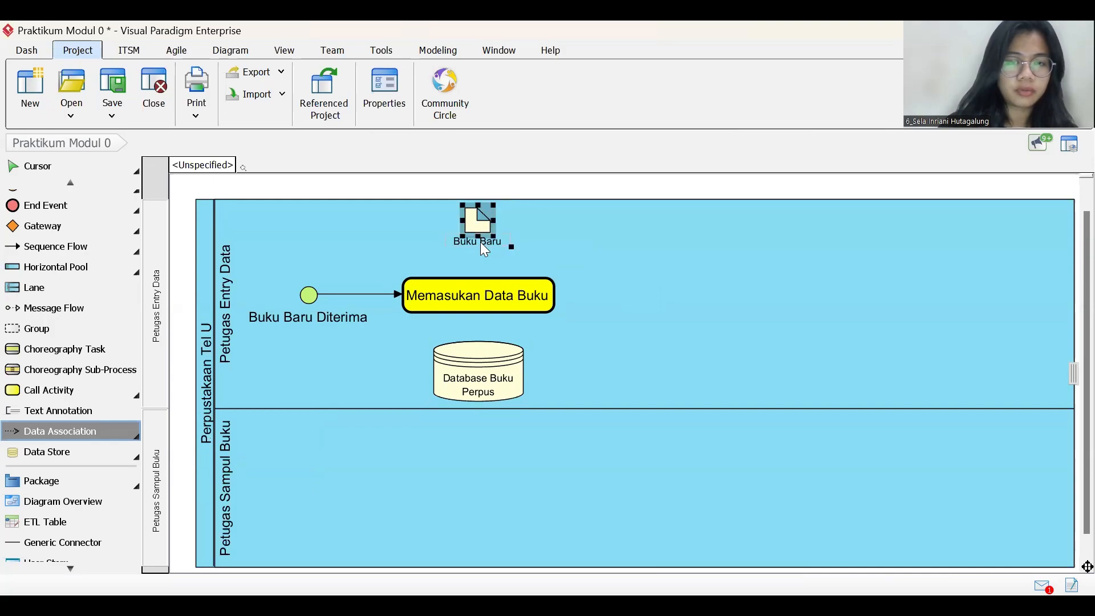
mouse_move(473, 234)
mouse_down()
mouse_move(477, 225)
mouse_move(477, 279)
mouse_up()
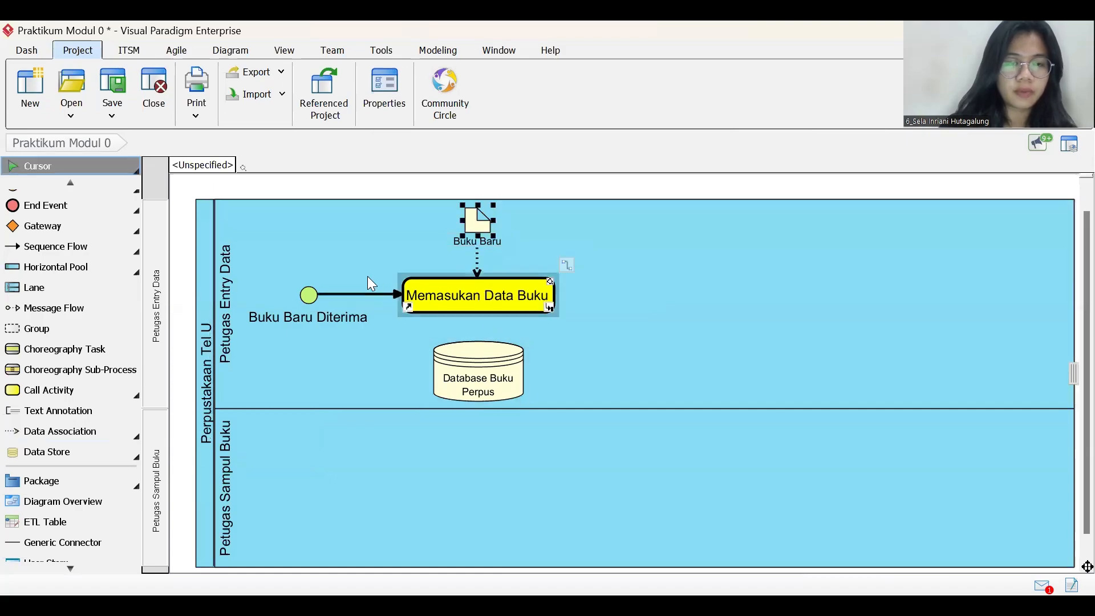
Step: Draw a Data Association from the "Memasukan Data Buku" activity to the "Database Buku Perpus" data store
click(105, 432)
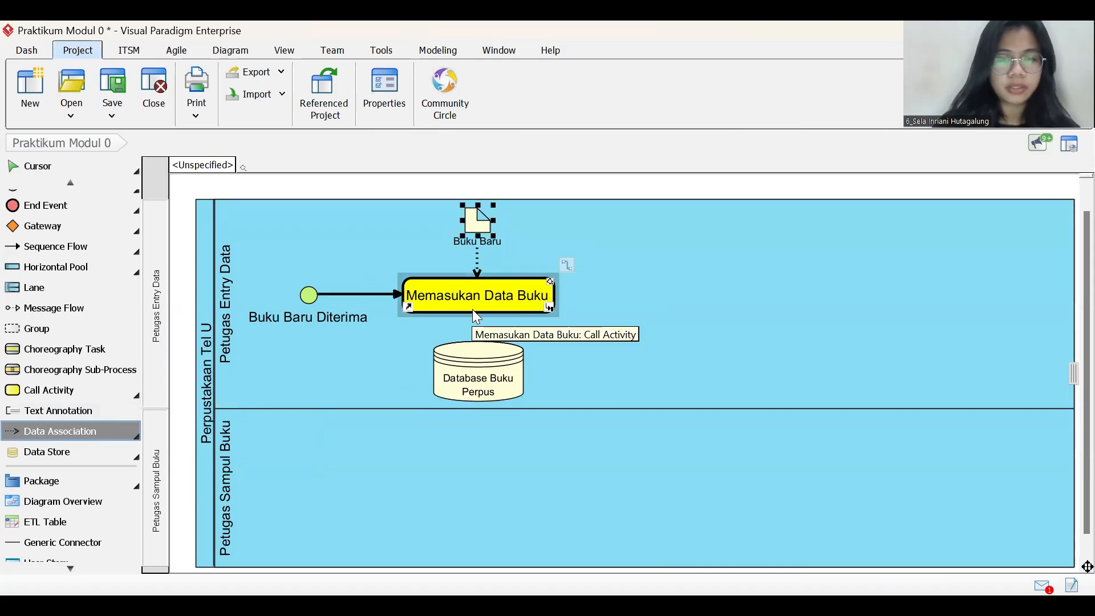
drag(472, 309, 478, 351)
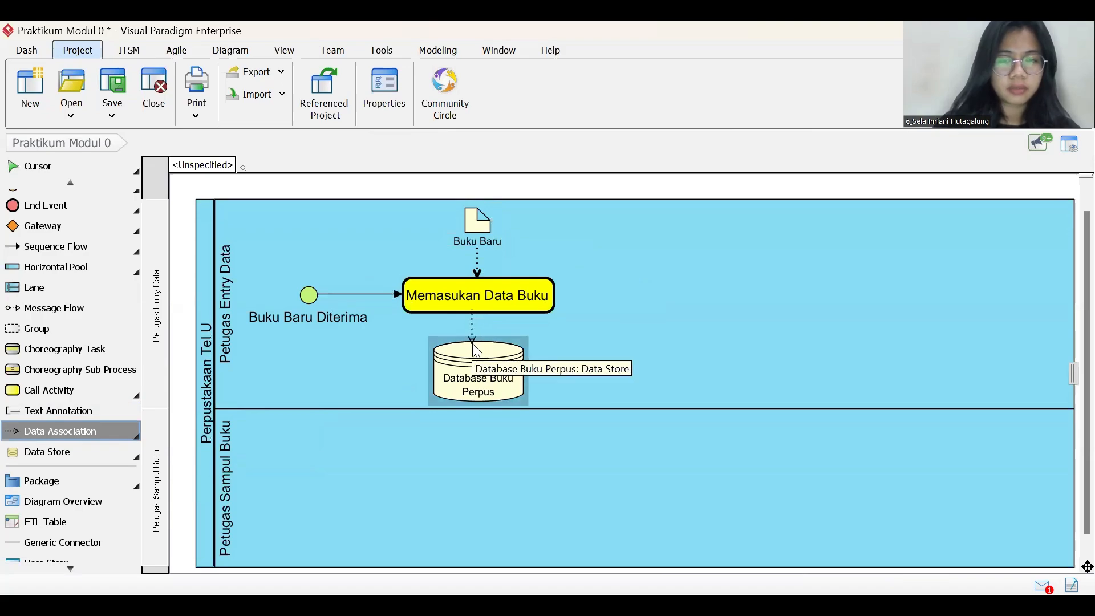
drag(478, 351, 477, 351)
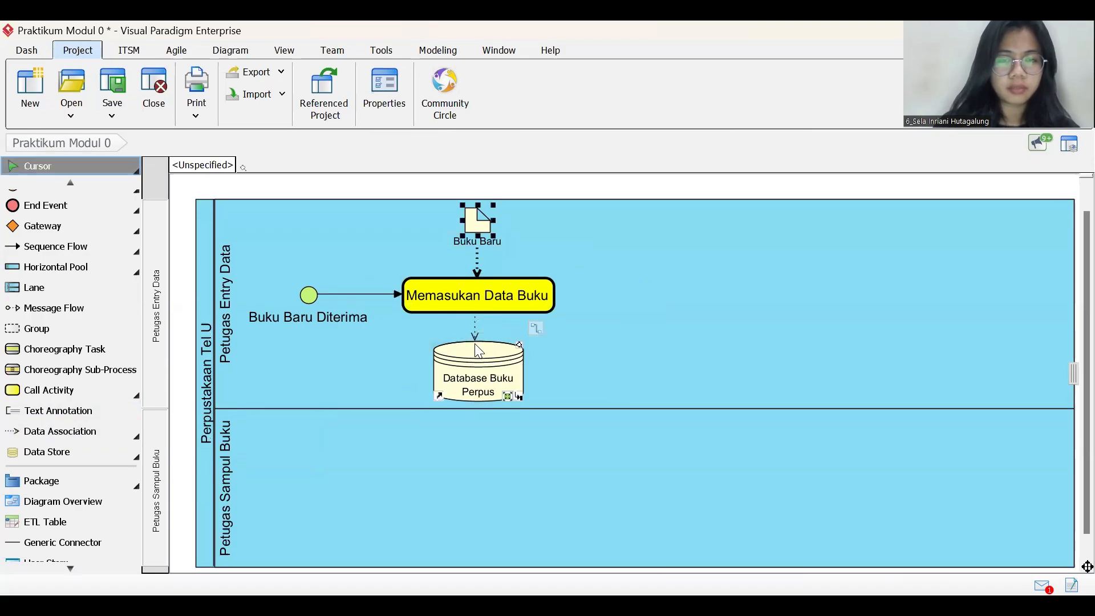
click(590, 374)
click(688, 346)
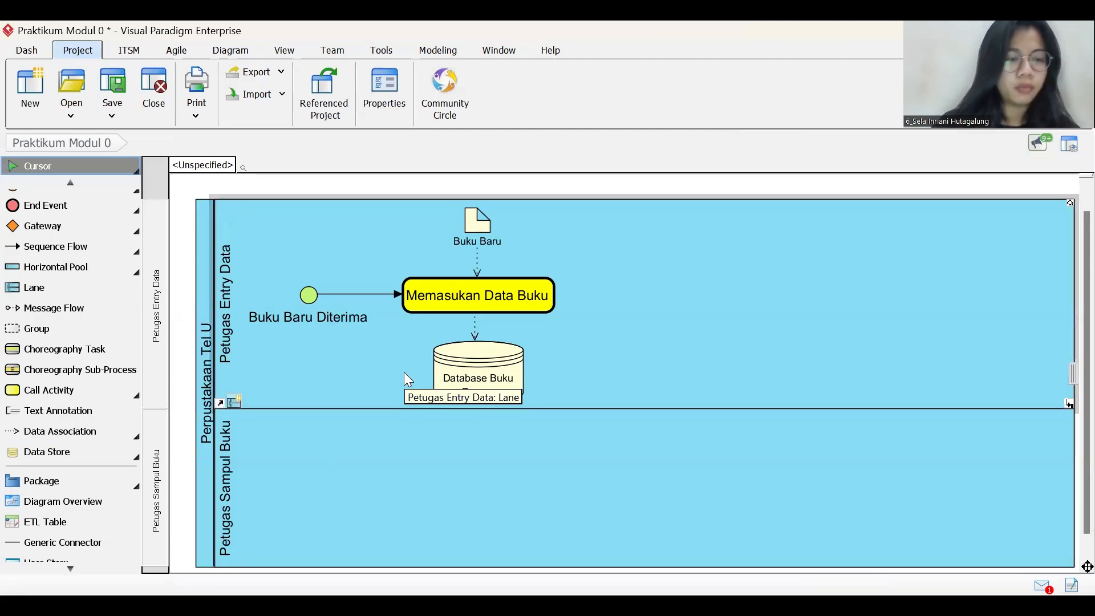
Step: Add a call activity named "Mencetak Label Buku" to the right of "Memasukan Data Buku" and align it with that activity
click(53, 390)
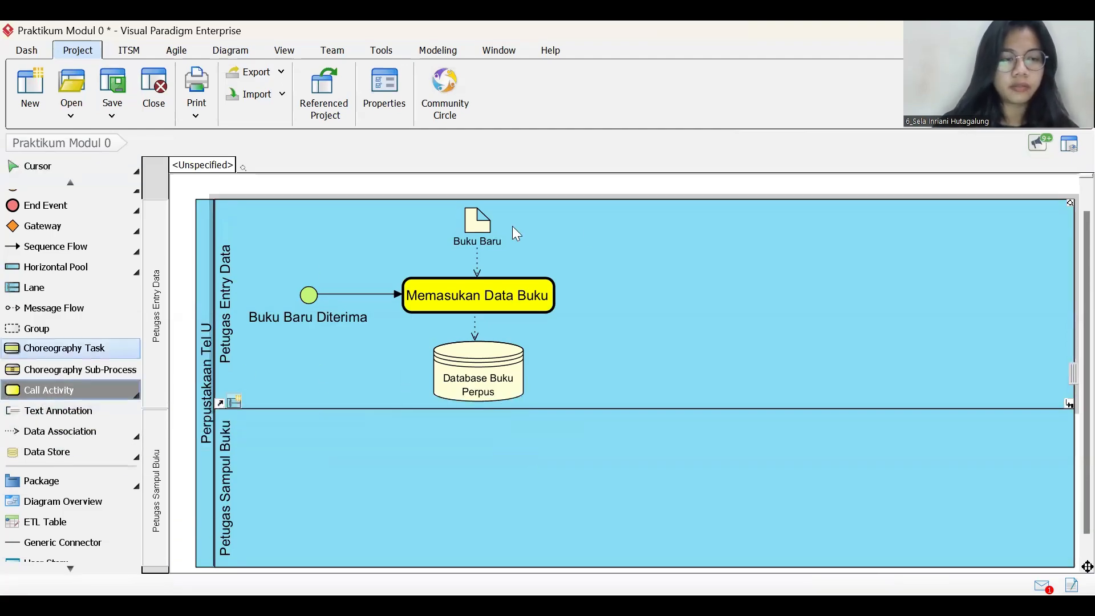
click(641, 285)
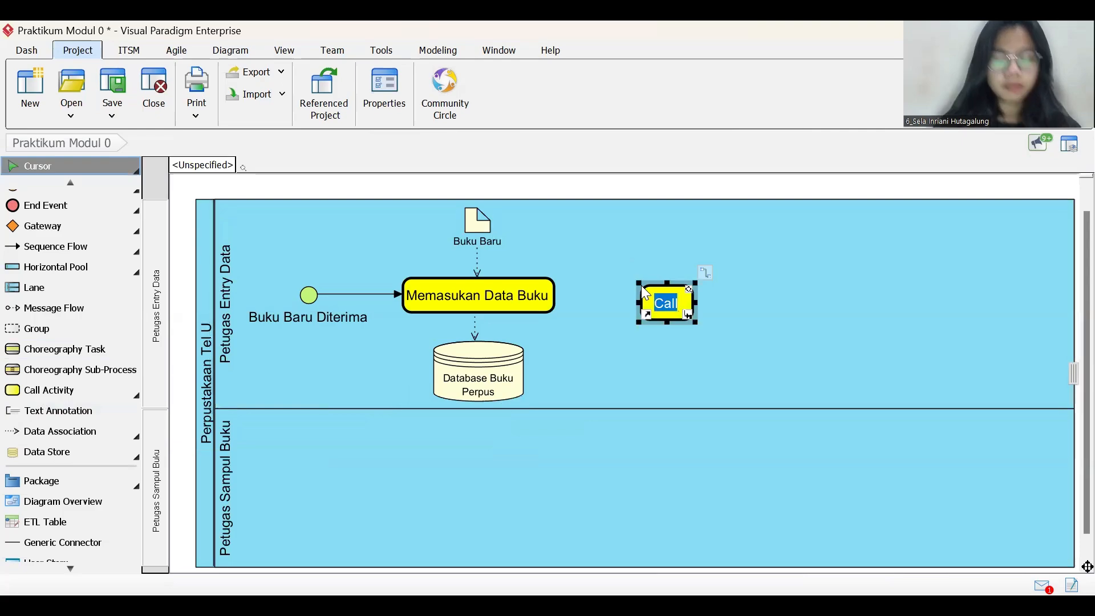
text(Menceta)
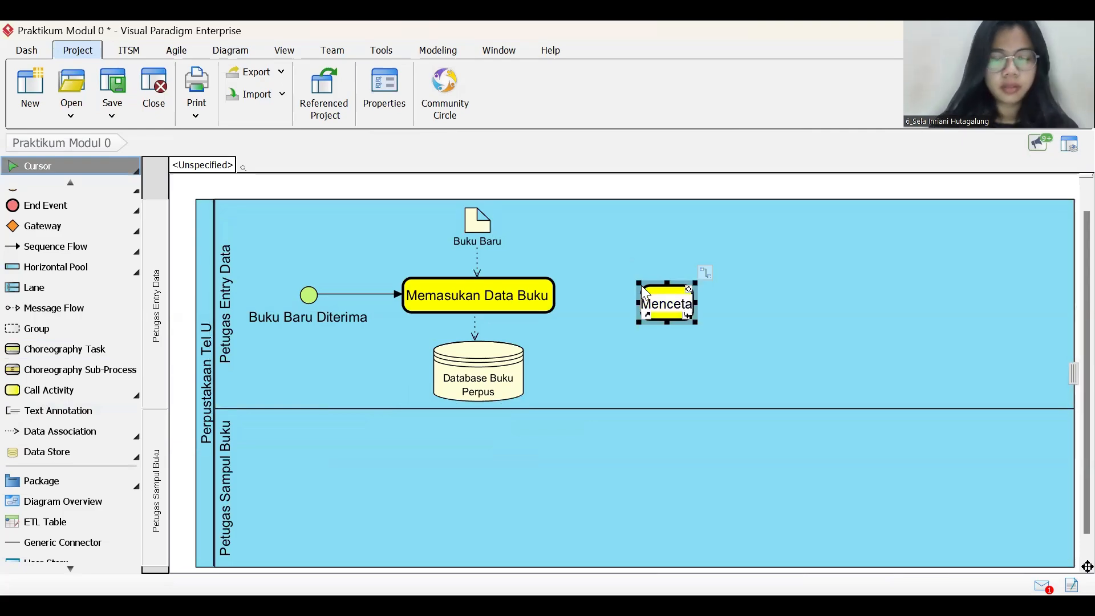
text(k Label Buku)
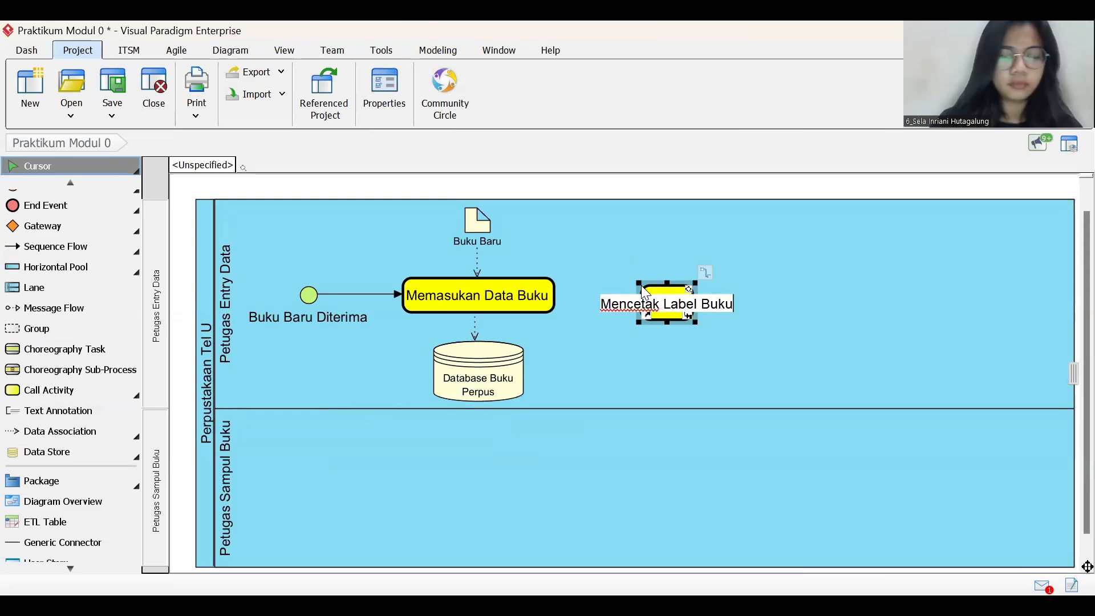
key(Return)
drag(721, 309, 694, 297)
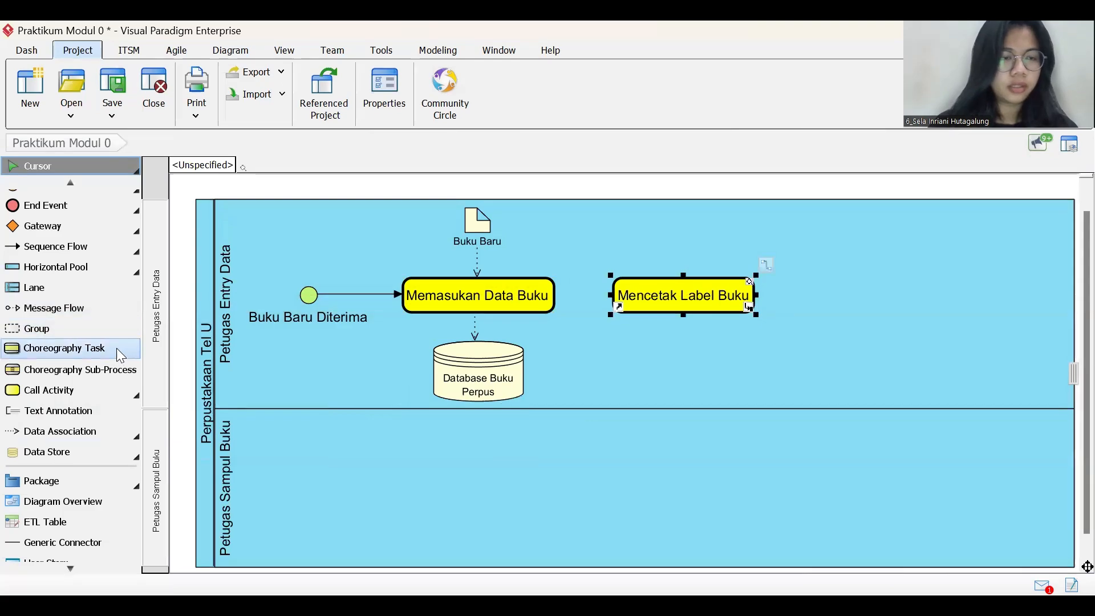
Step: Connect "Memasukan Data Buku" to "Mencetak Label Buku" with a Sequence Flow
click(94, 241)
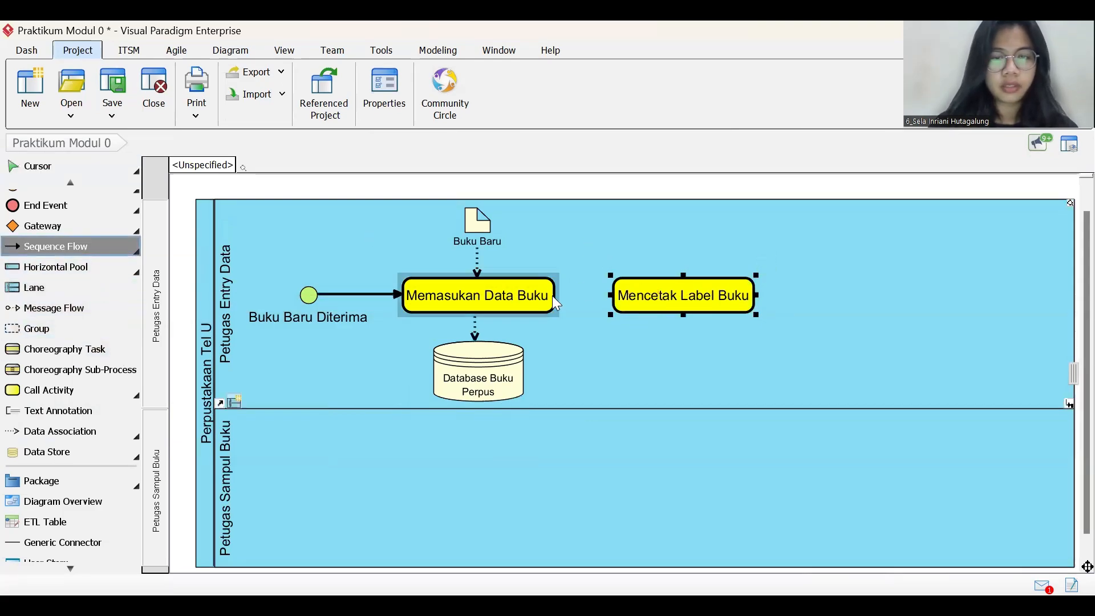
drag(552, 295, 619, 302)
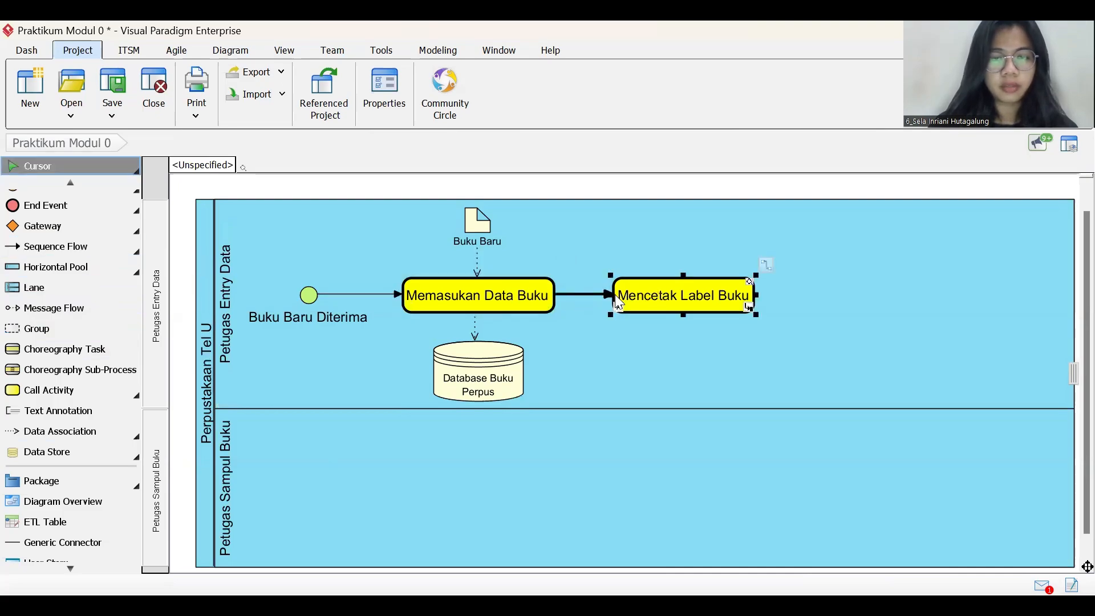
click(639, 329)
click(641, 311)
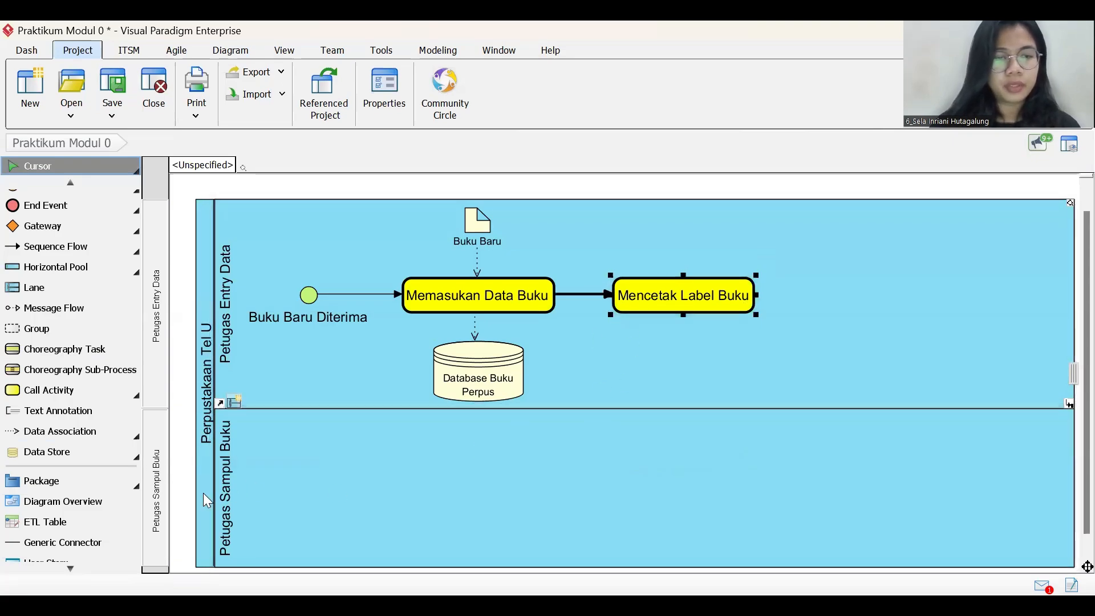
Step: Add a call activity named "Menempelkan Label Buku" in the "Petugas Sampul Buku" lane, below "Mencetak Label Buku"
click(79, 392)
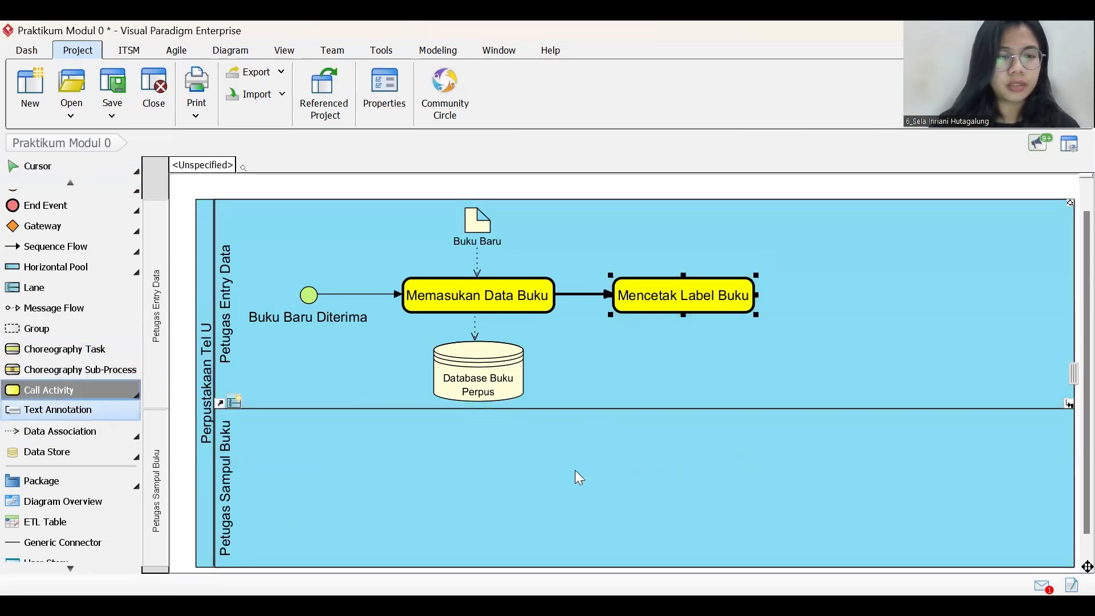
click(680, 505)
text(Me)
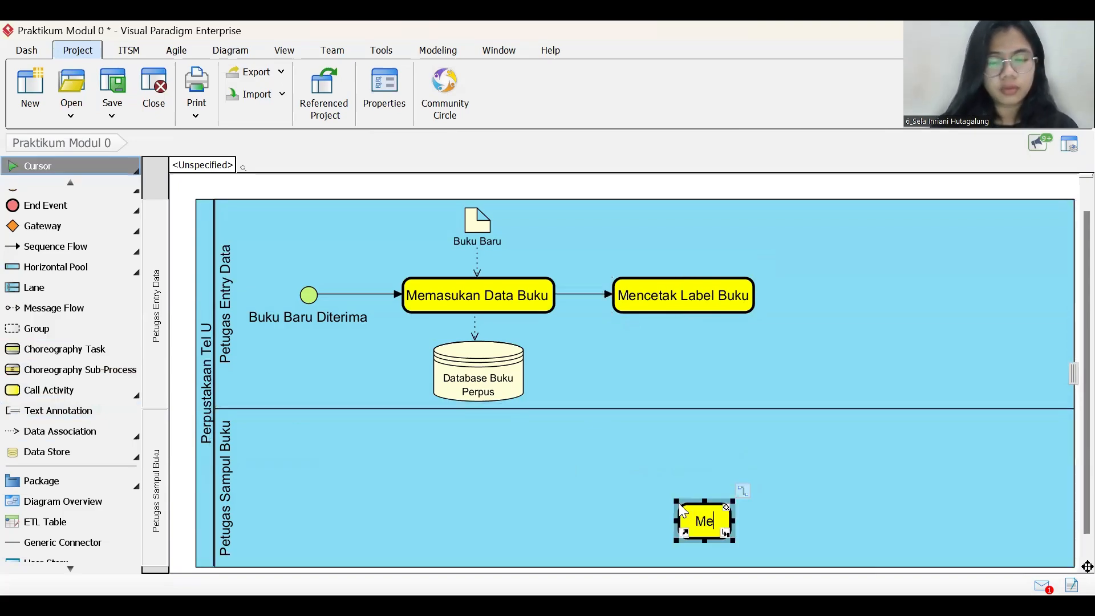
text(nempel)
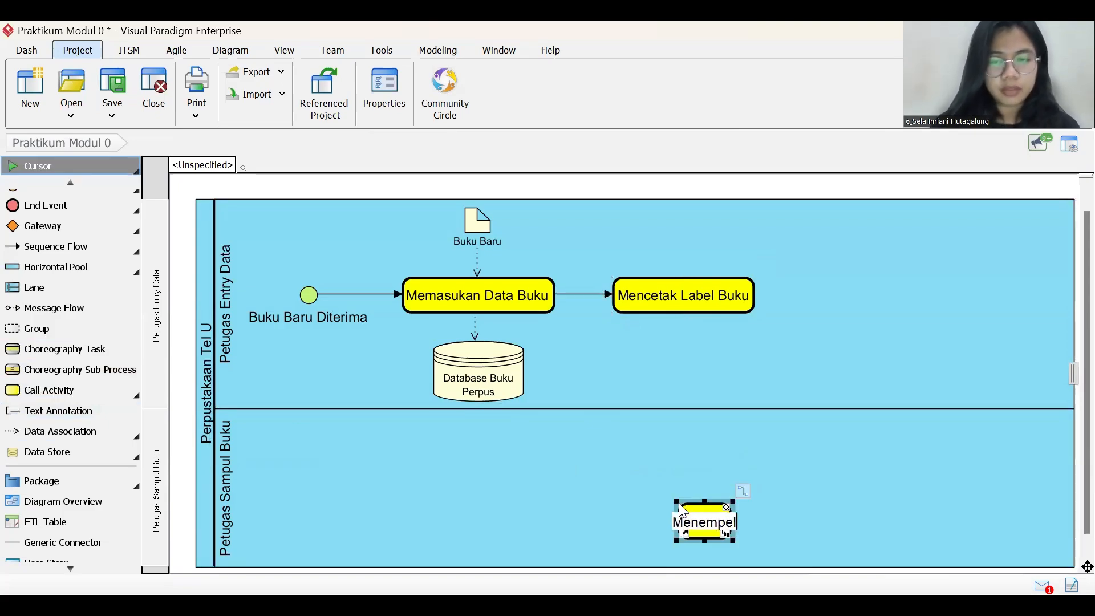
text(kan Lba)
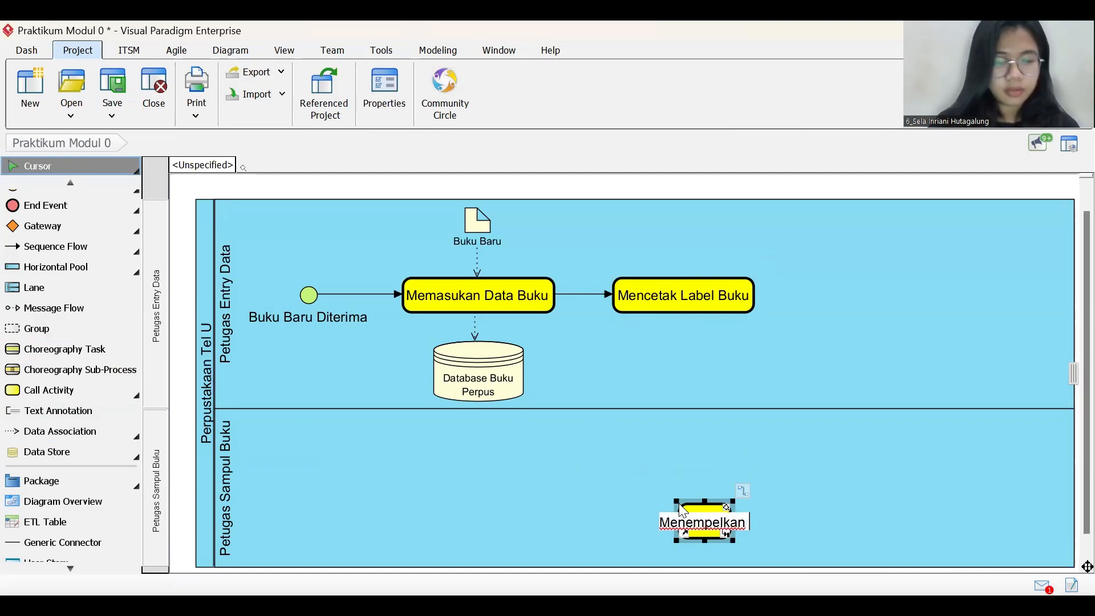
key(BackSpace)
key(BackSpace)
text(abe)
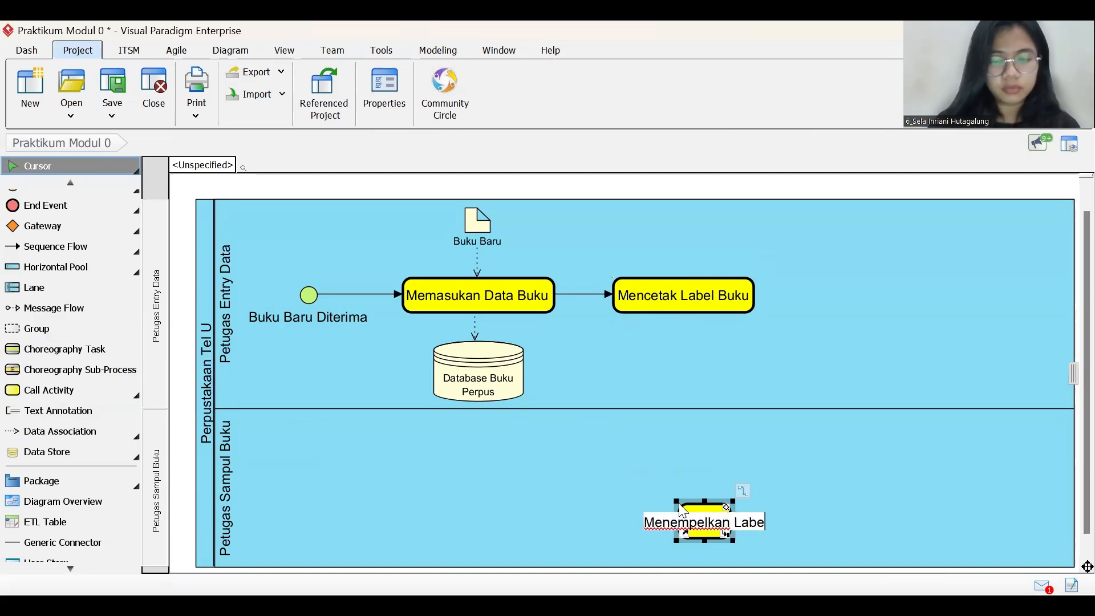
text(l Nuk)
key(BackSpace)
key(BackSpace)
key(BackSpace)
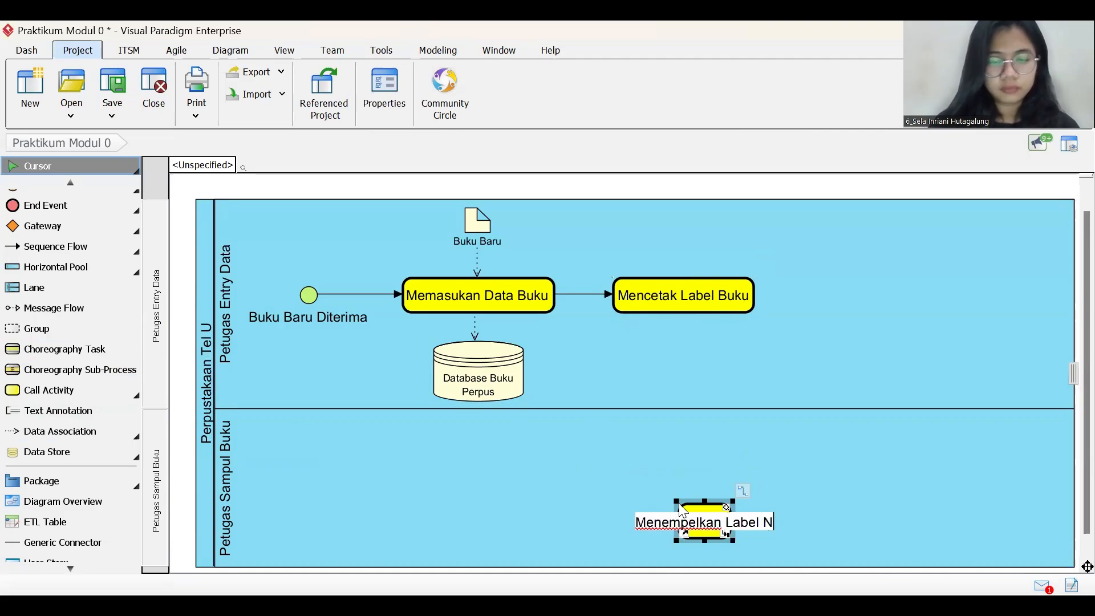
text(BU)
key(BackSpace)
text(uku)
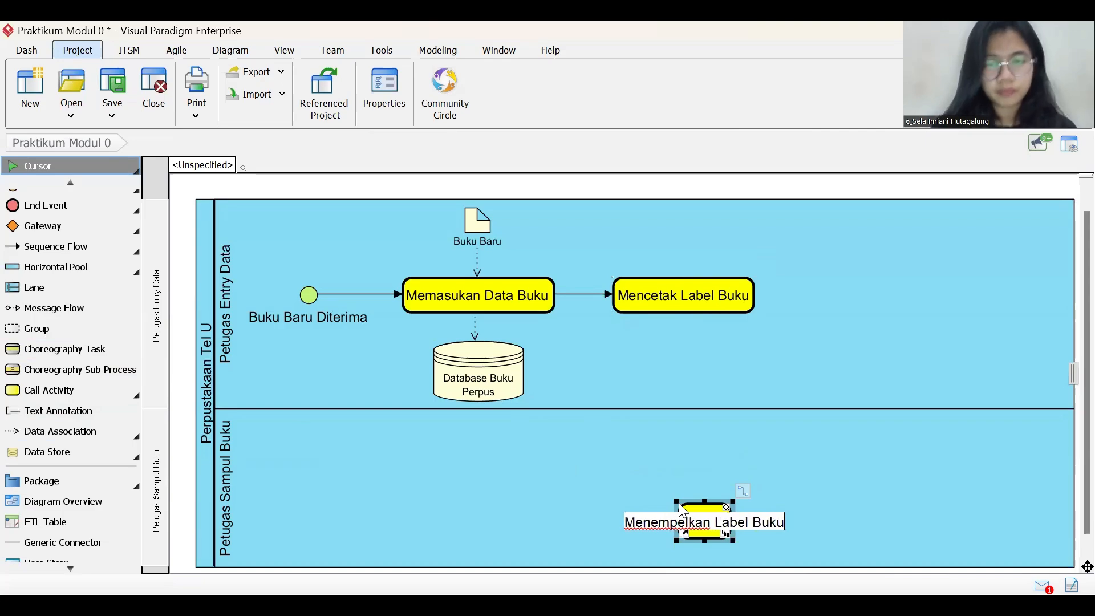
key(Return)
drag(735, 520, 697, 521)
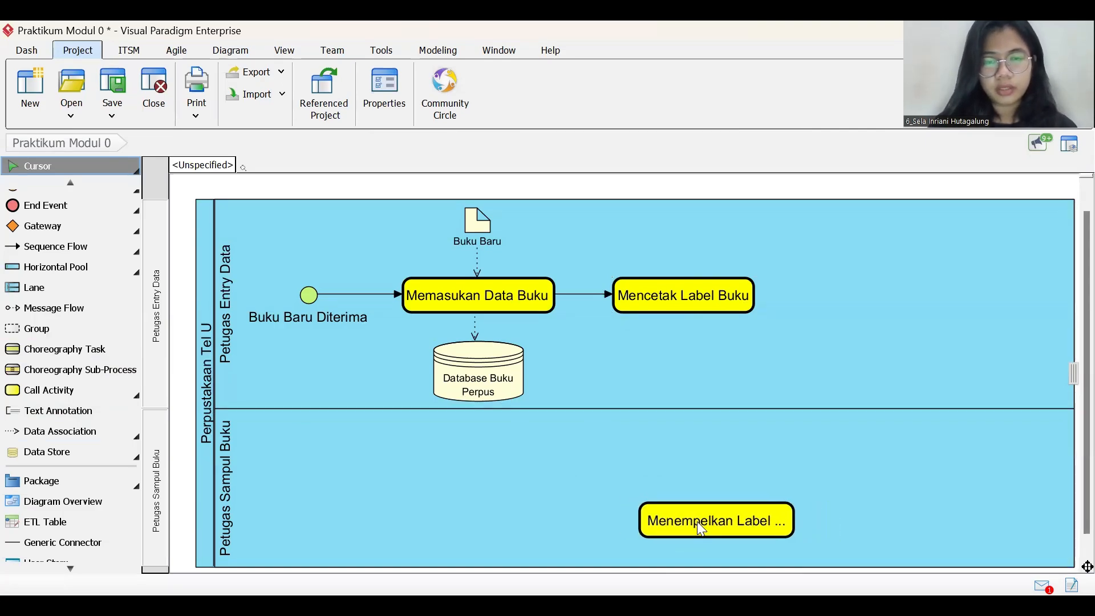
Step: Move "Mencetak Label Buku" closer to "Memasukan Data Buku" and center the "Menempelkan Label Buku" activity beneath it
click(720, 298)
drag(690, 296, 663, 297)
drag(690, 528, 631, 509)
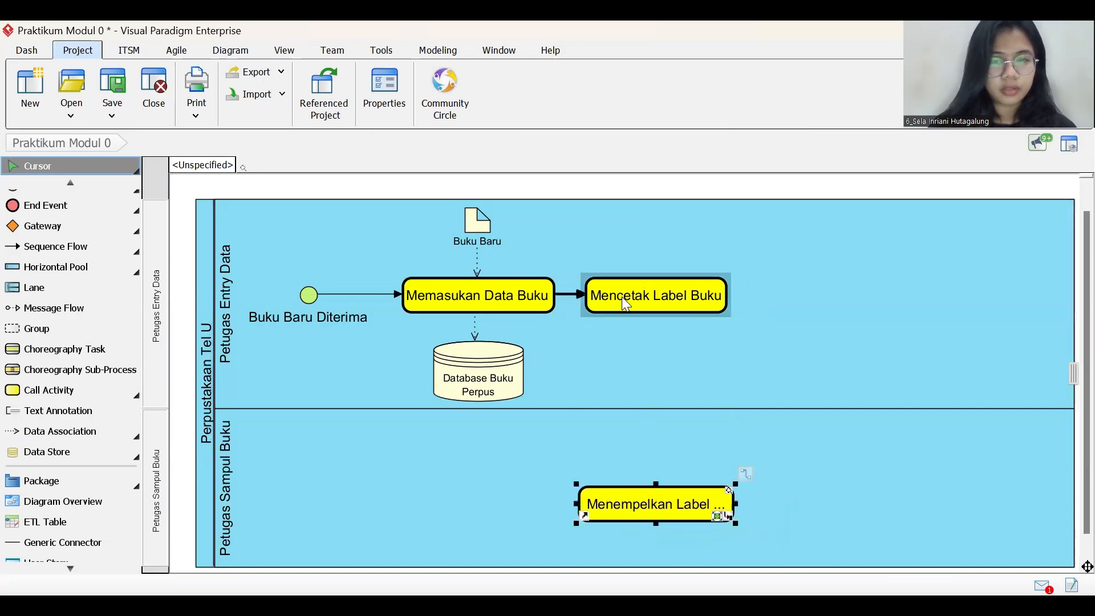
Step: Draw a Sequence Flow from "Mencetak Label Buku" down to "Menempelkan Label Buku" across the two lanes
click(71, 247)
drag(720, 289, 655, 488)
click(654, 488)
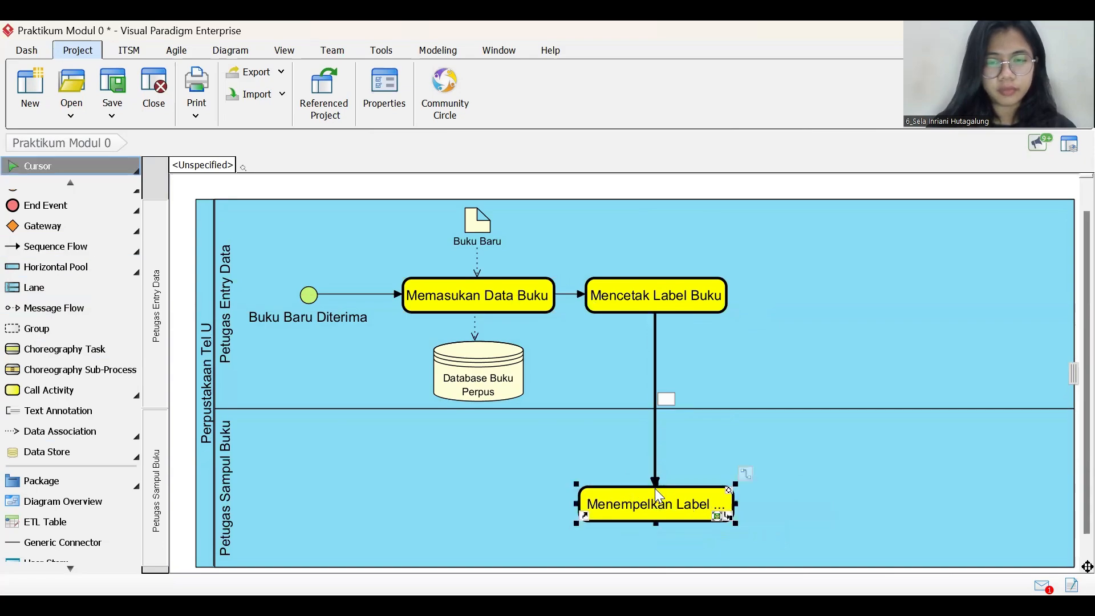
click(757, 526)
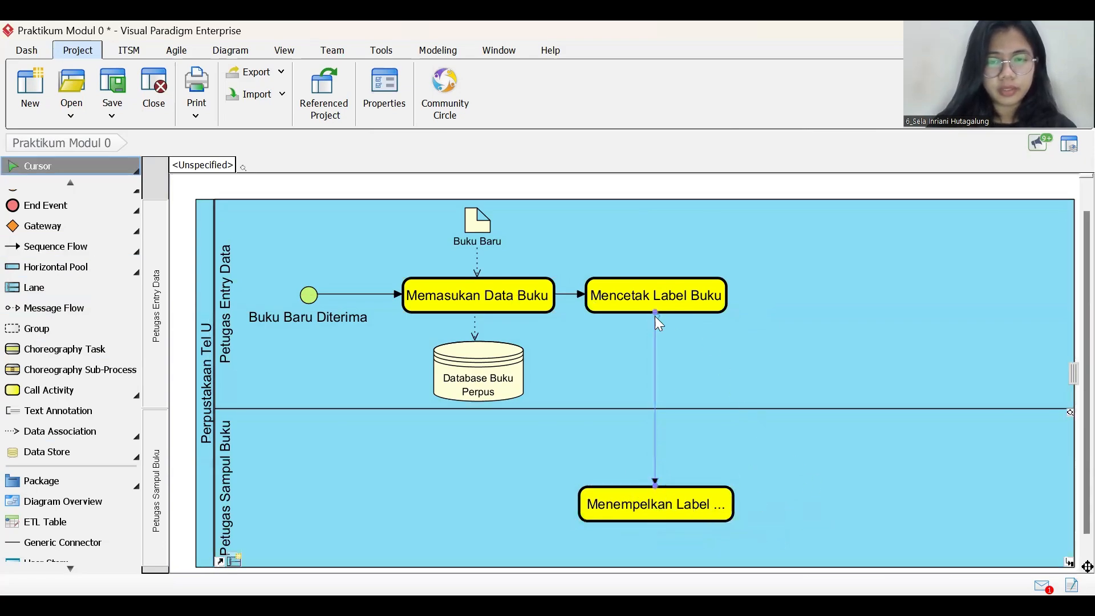
Step: Move the "Menempelkan Label Buku" activity slightly up and adjust both ends of its incoming sequence flow to keep the line vertical
drag(654, 315, 639, 312)
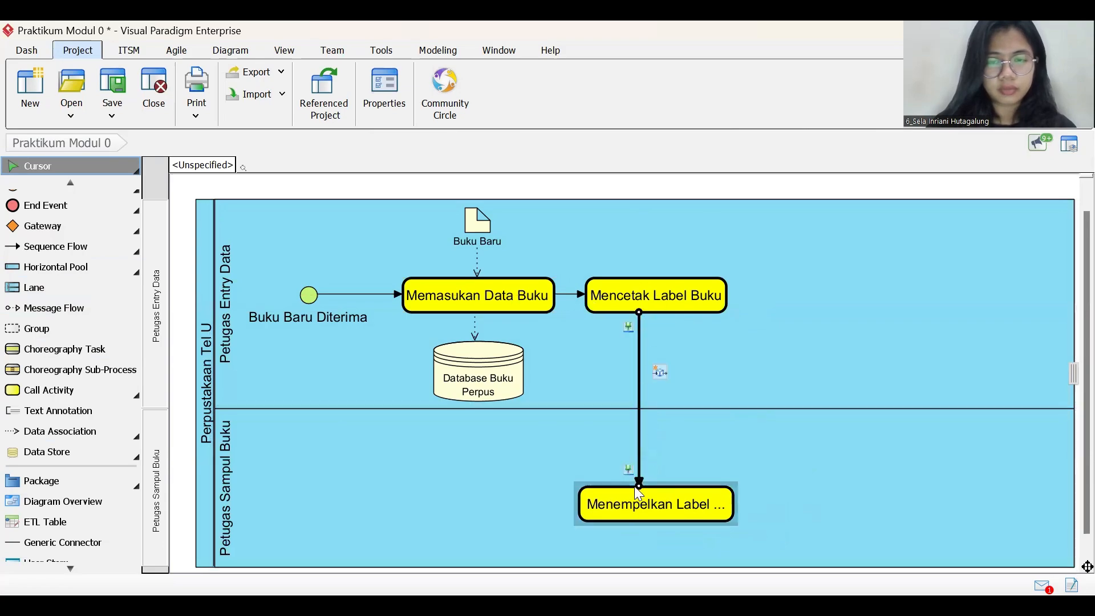
mouse_move(638, 486)
mouse_down()
mouse_move(676, 505)
mouse_move(649, 515)
mouse_move(653, 474)
mouse_up()
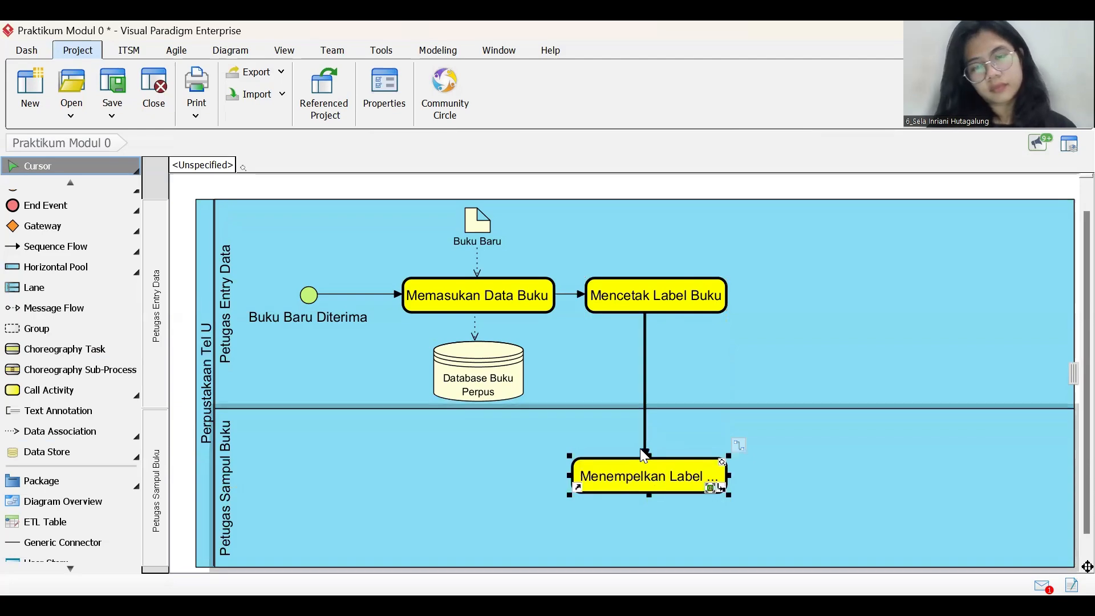
click(643, 455)
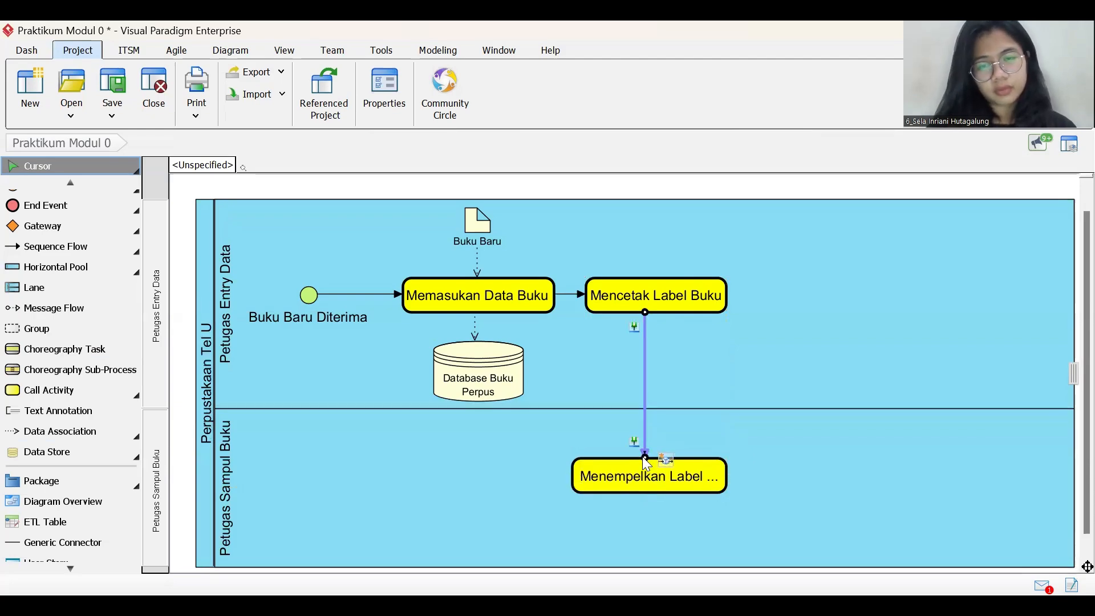
drag(644, 458, 650, 454)
mouse_move(647, 309)
mouse_down()
mouse_move(635, 323)
mouse_move(644, 315)
mouse_up()
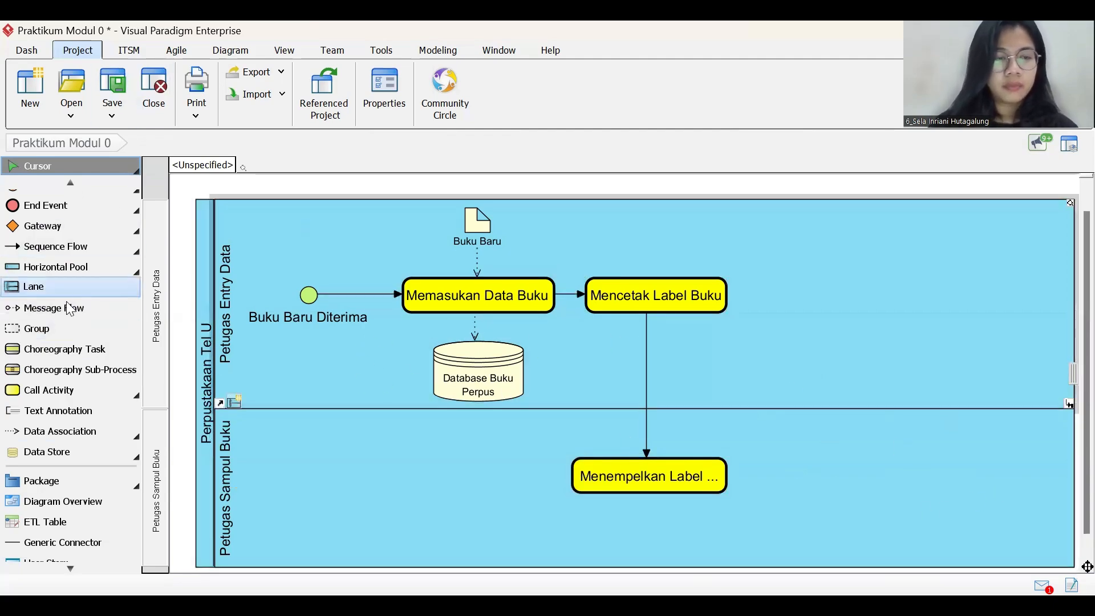
Step: Add a call activity named "menyampul buku" in the "Petugas Sampul Buku" lane, to the right of "Menempelkan Label Buku"
click(54, 391)
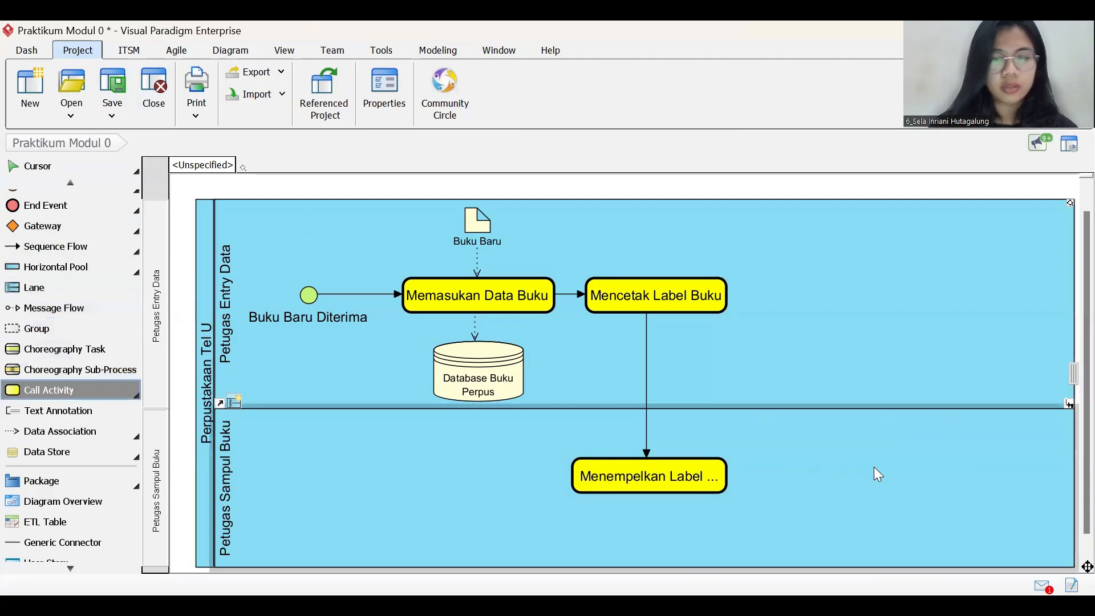
click(840, 429)
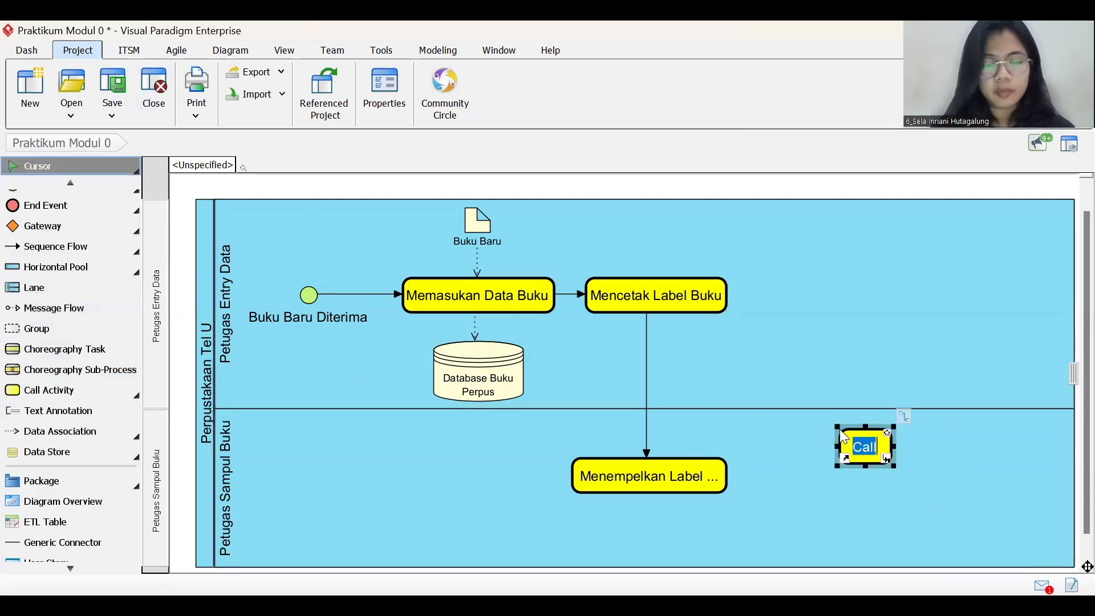
text(menyampul)
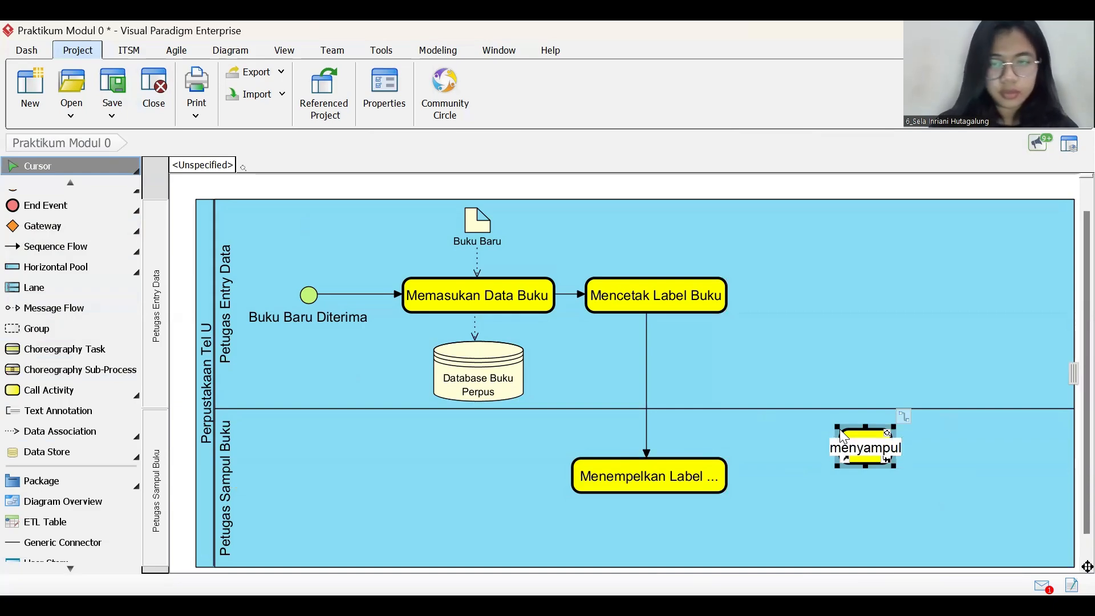
text( buku)
key(Return)
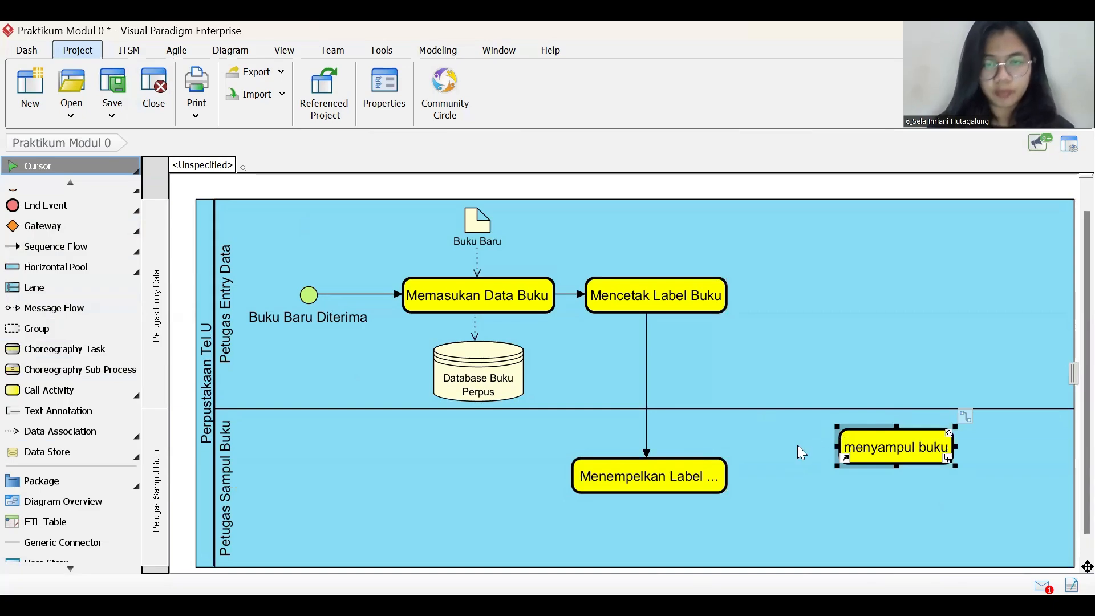
Step: Move "Menempelkan Label Buku" slightly down in its lane and bring "menyampul buku" closer to it at the upper right
drag(661, 479, 697, 460)
drag(914, 446, 877, 439)
drag(717, 461, 662, 497)
drag(877, 440, 853, 438)
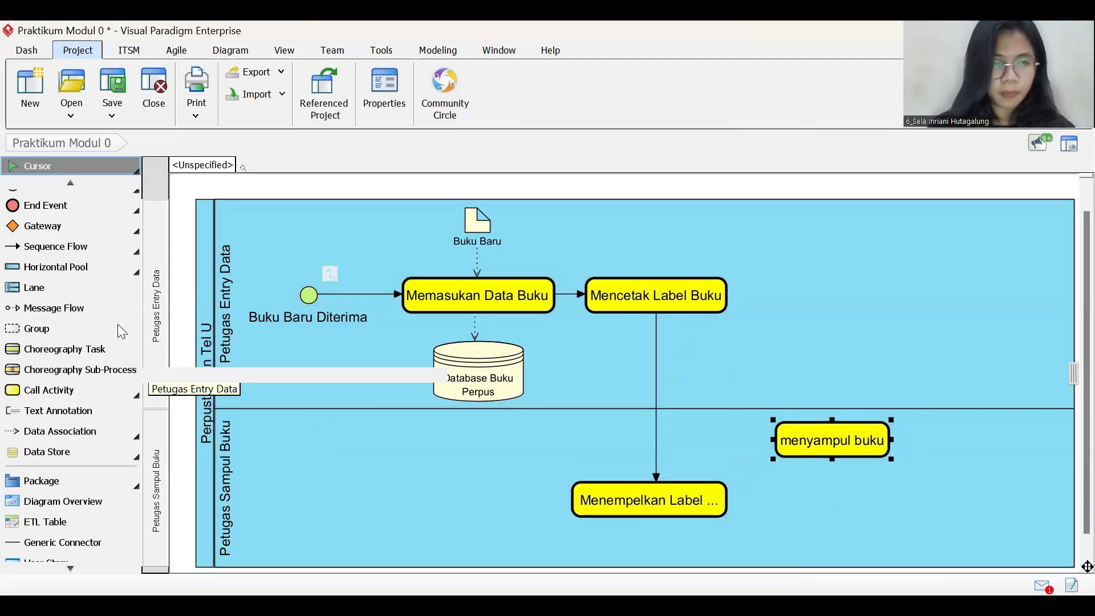
Step: Add a call activity named "memberi cap pada buku" in the "Petugas Sampul Buku" lane and position it below "menyampul buku"
click(50, 390)
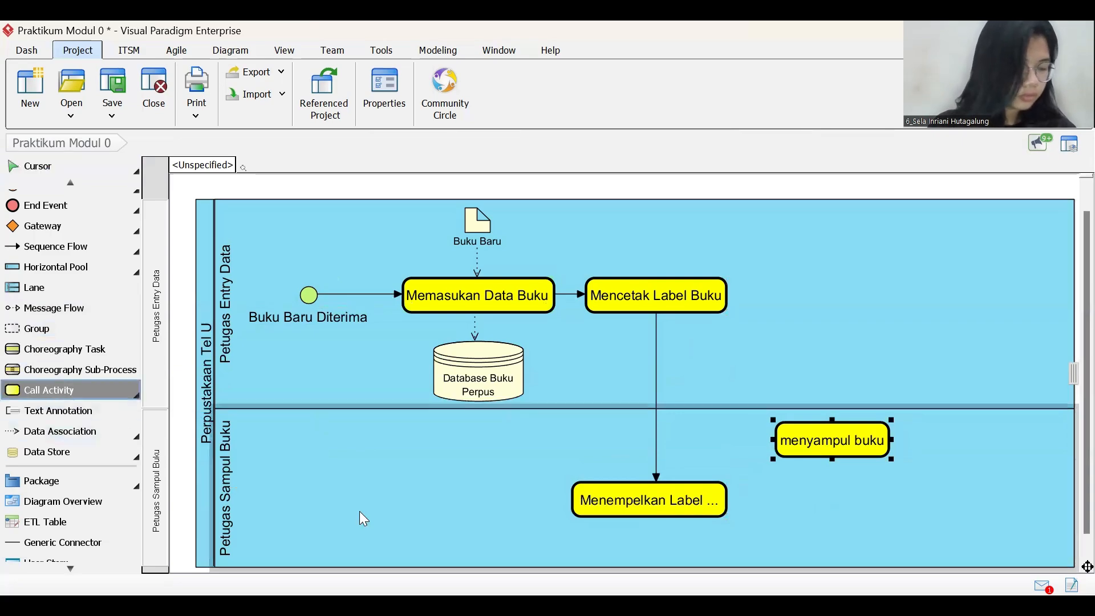
click(843, 533)
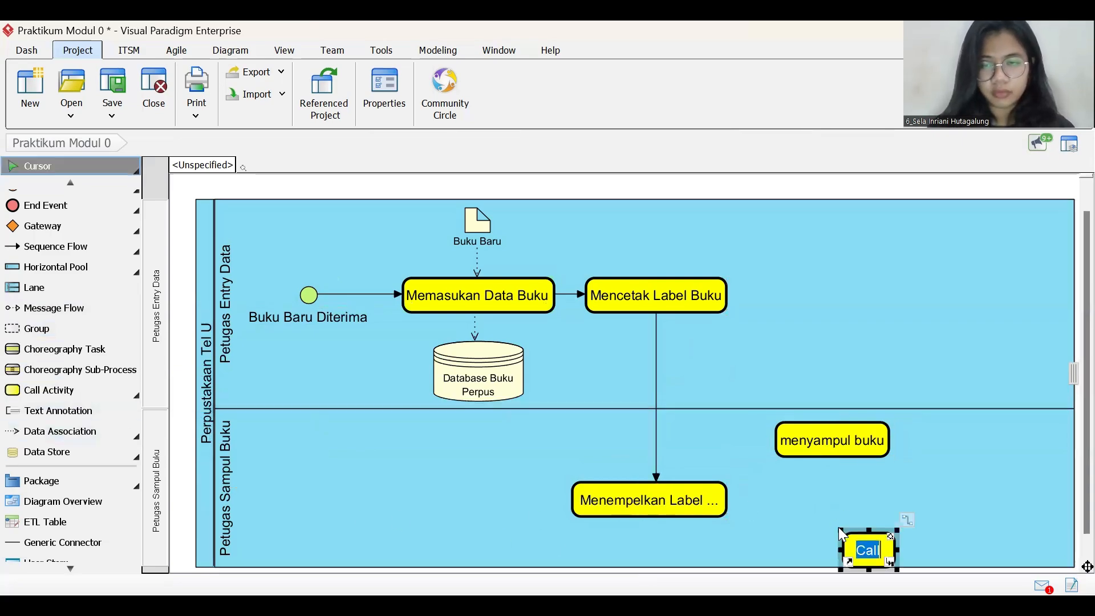
double_click(876, 553)
text(memb)
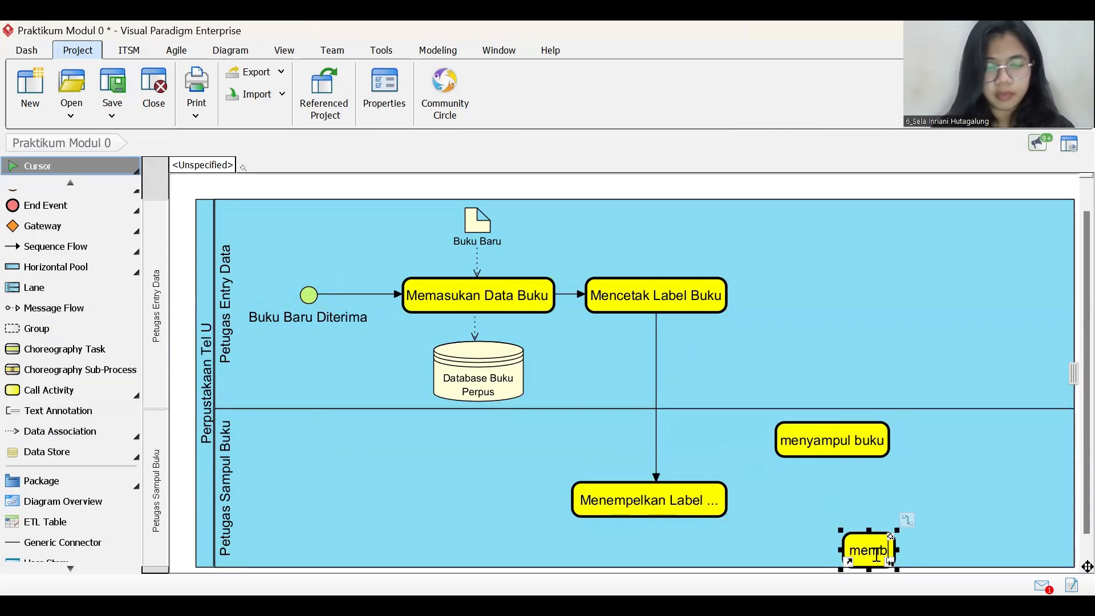
text(eri cap pada buku)
key(Return)
drag(870, 543, 957, 515)
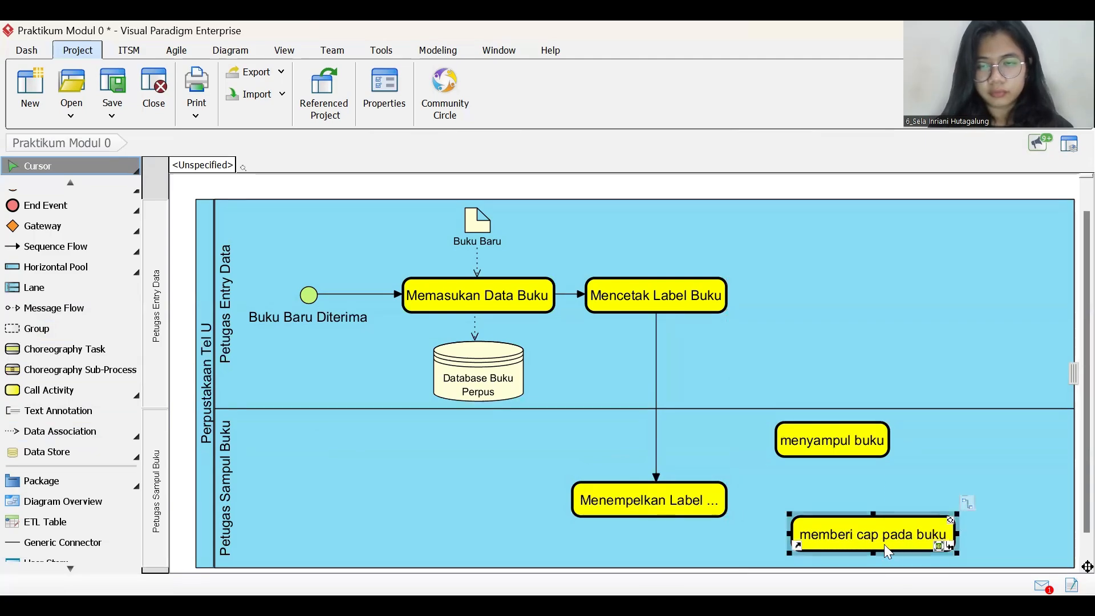
drag(885, 536, 856, 540)
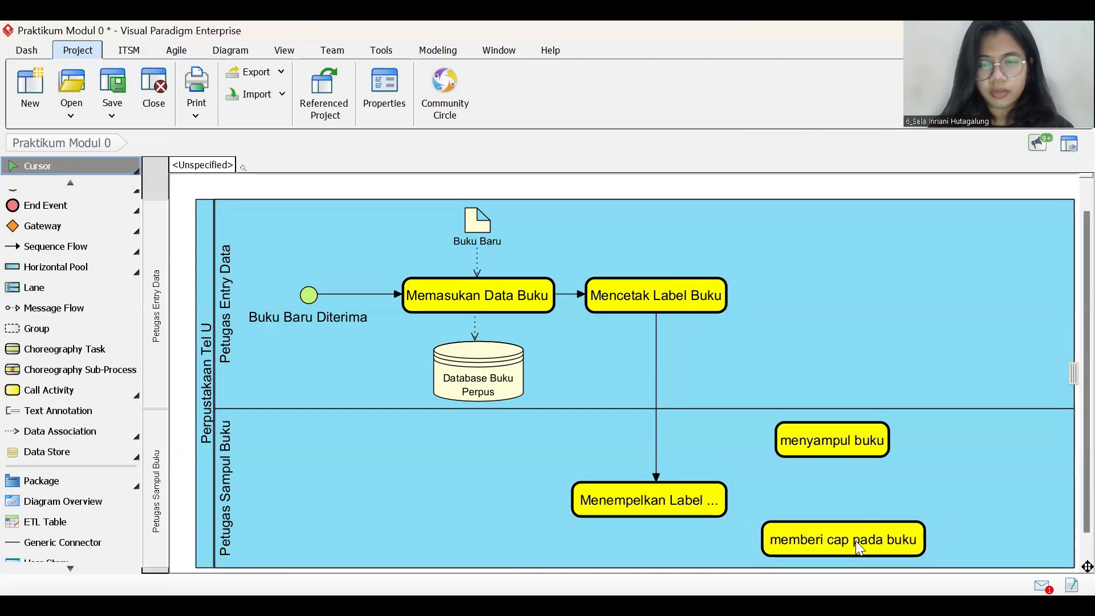
click(706, 512)
click(688, 549)
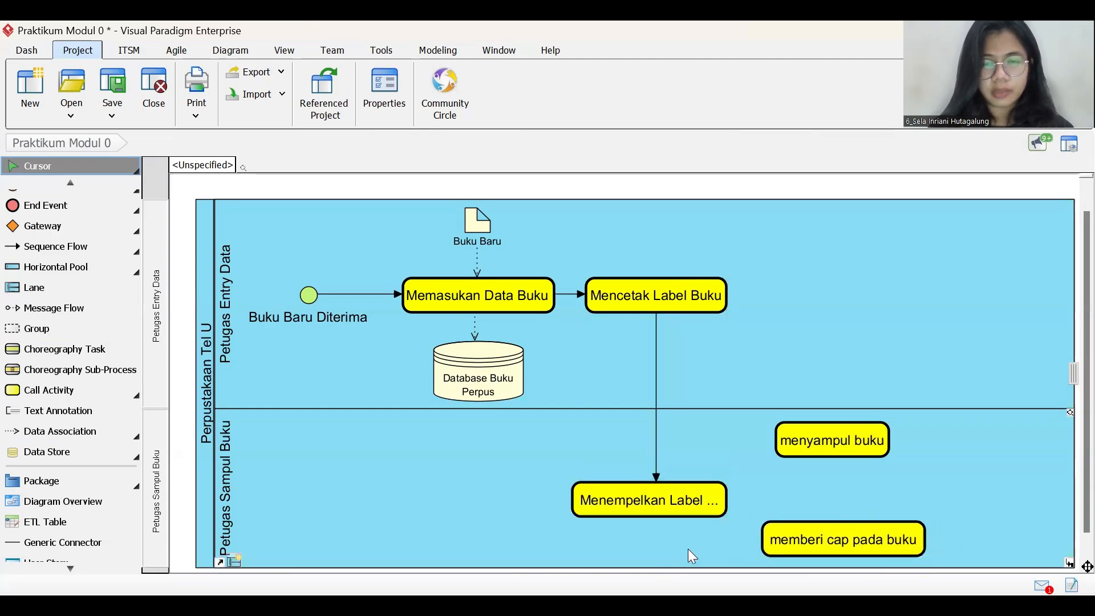
Step: Place an unnamed Parallel Fork/Join (AND) gateway to the right of "Menempelkan Label Buku", between the "menyampul buku" and "memberi cap pada buku" activities
click(250, 365)
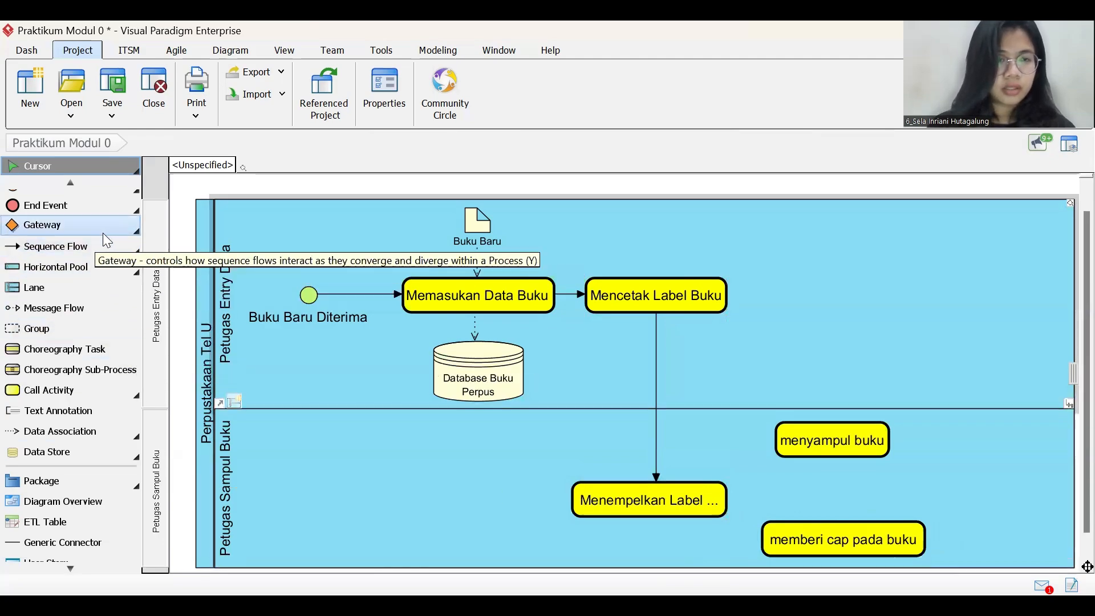
click(134, 232)
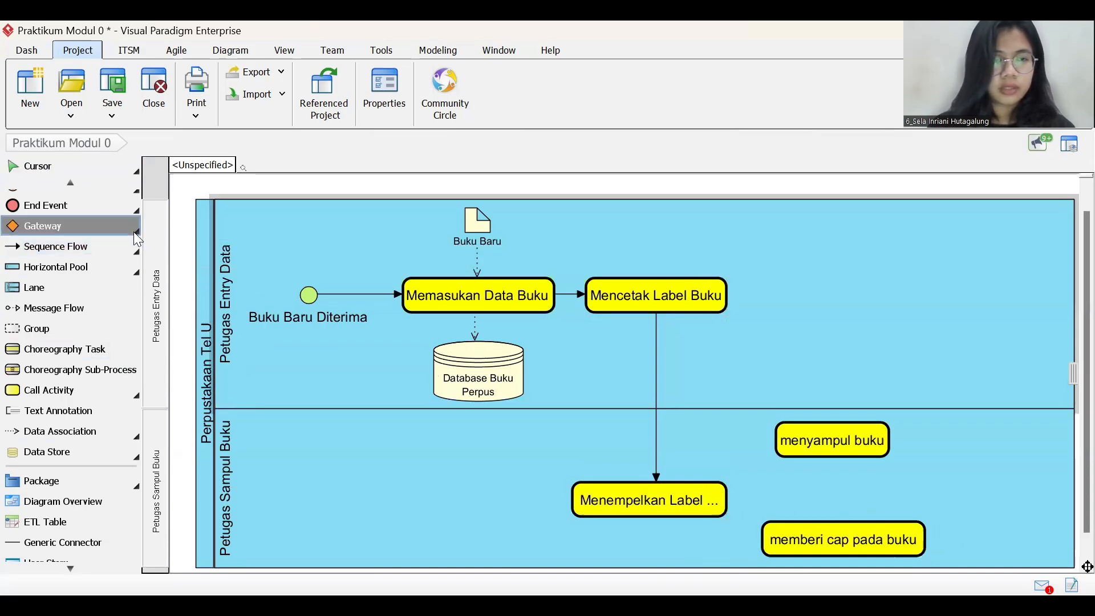
click(138, 234)
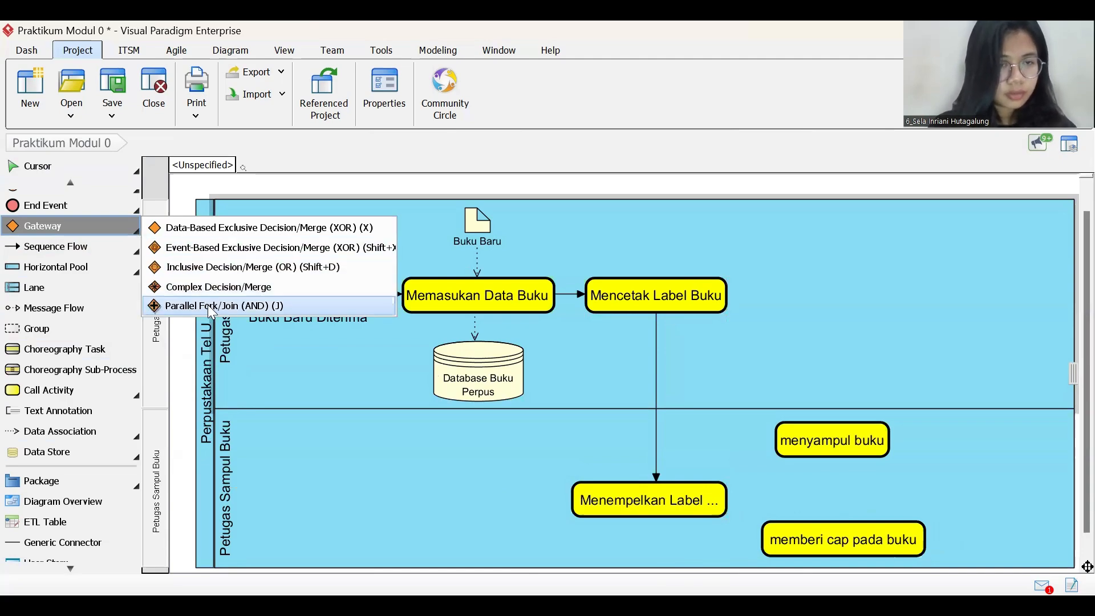
click(292, 306)
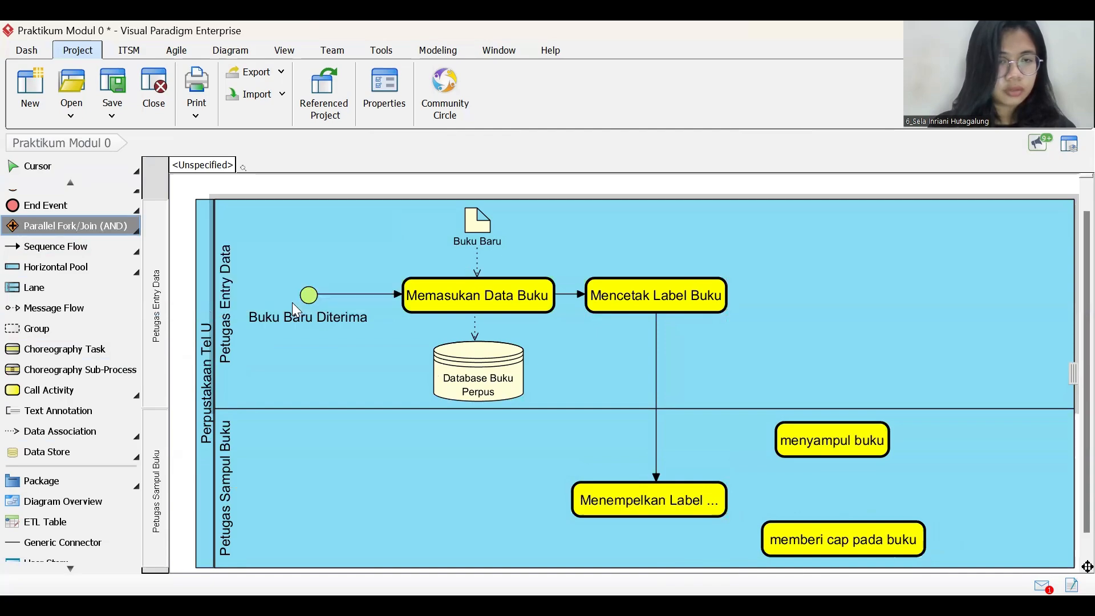
click(755, 477)
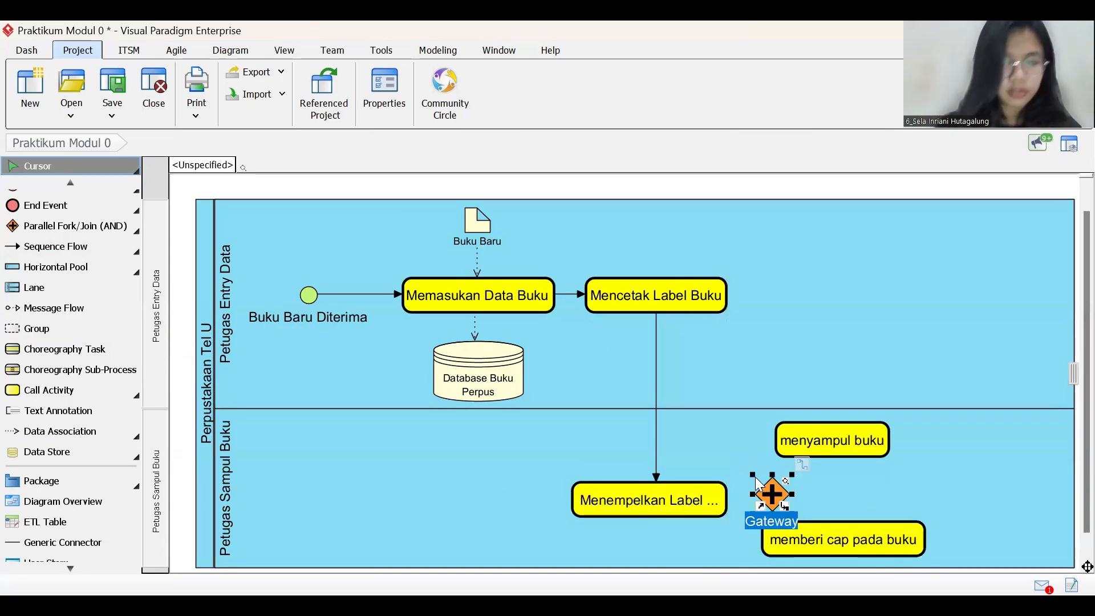
key(BackSpace)
click(920, 486)
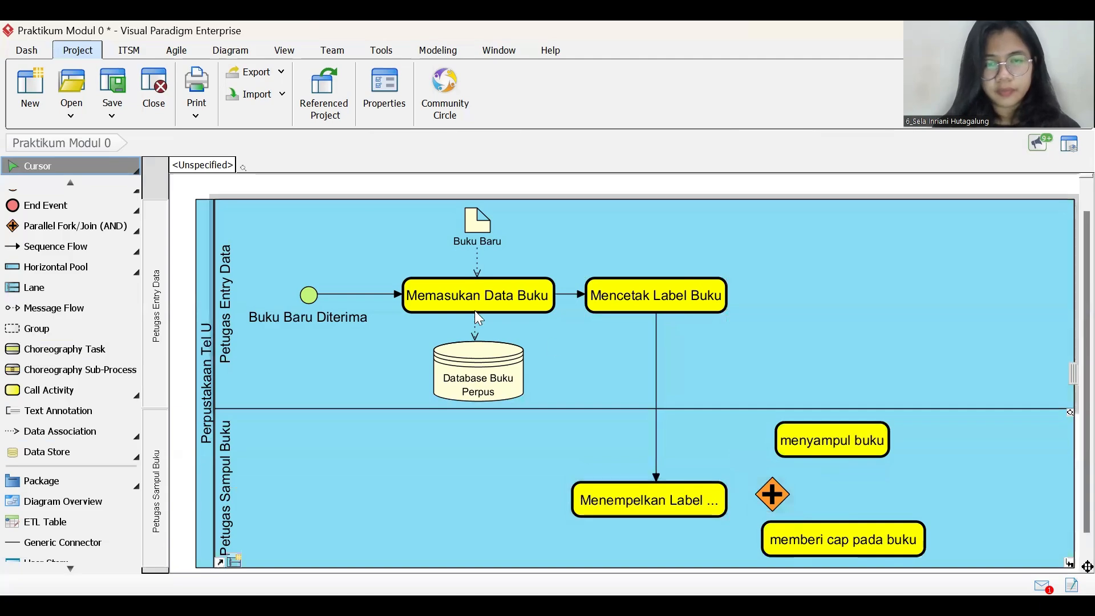
Step: Shift the start event, "Memasukan Data Buku", the "Database Buku Perpus" data store and the "Buku Baru" data object to the left
mouse_move(310, 298)
mouse_down()
mouse_move(258, 298)
mouse_move(292, 304)
mouse_up()
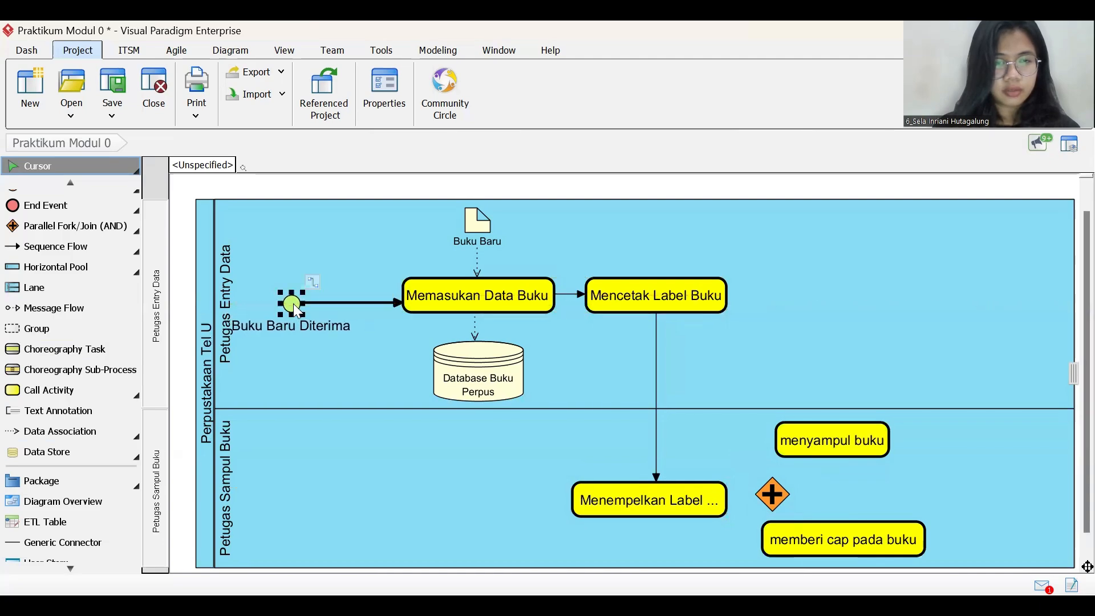
drag(465, 300, 403, 308)
drag(478, 366, 406, 367)
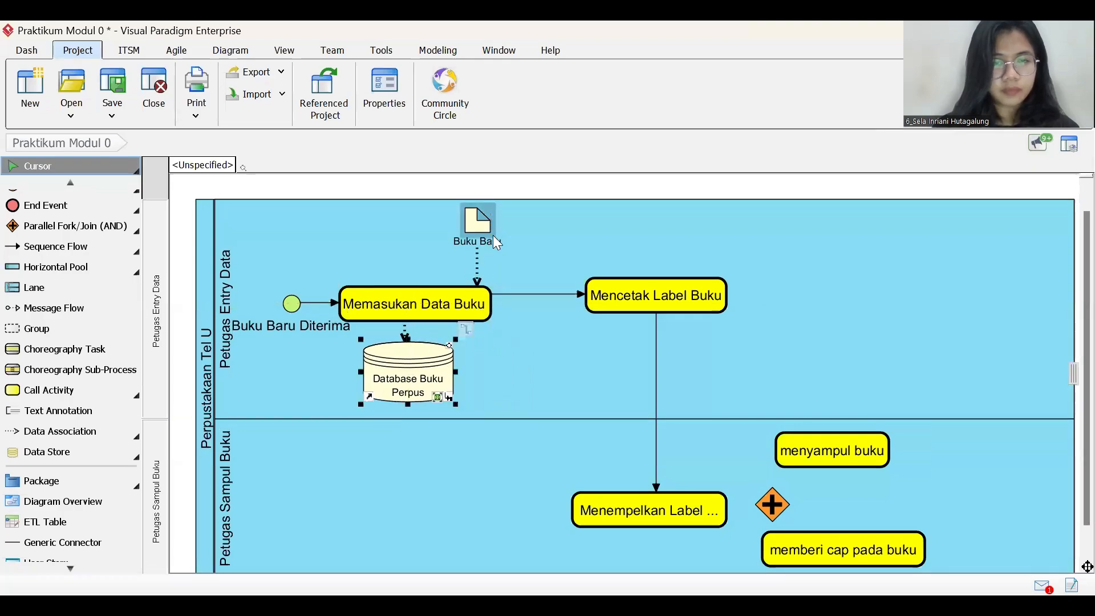
drag(476, 227, 384, 239)
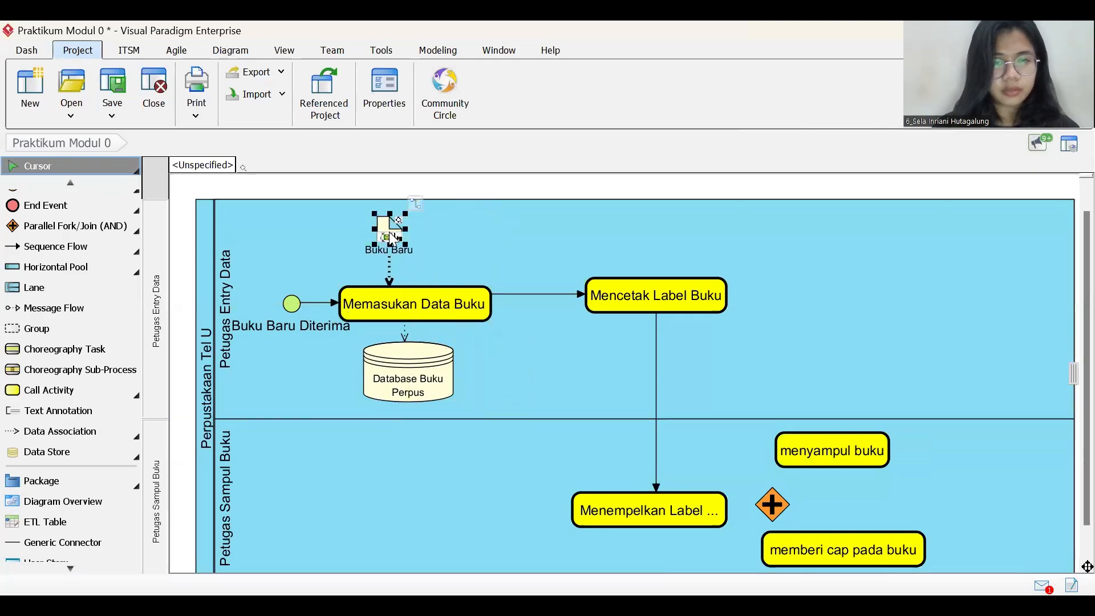
Step: Move "Mencetak Label Buku" left beside "Memasukan Data Buku" and realign the sequence flow between them
drag(657, 308, 584, 314)
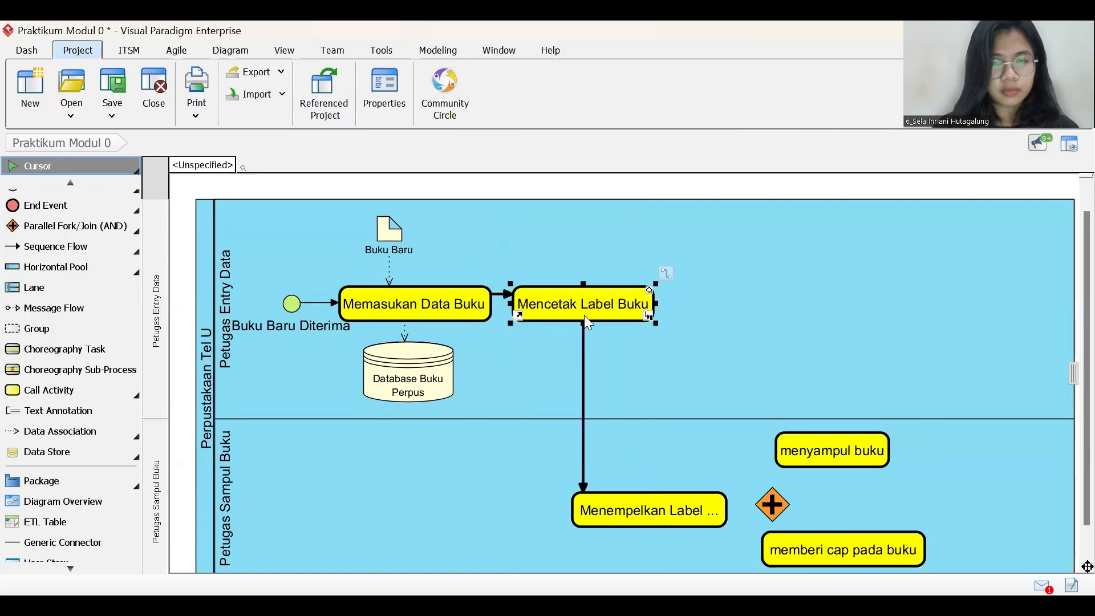
click(664, 273)
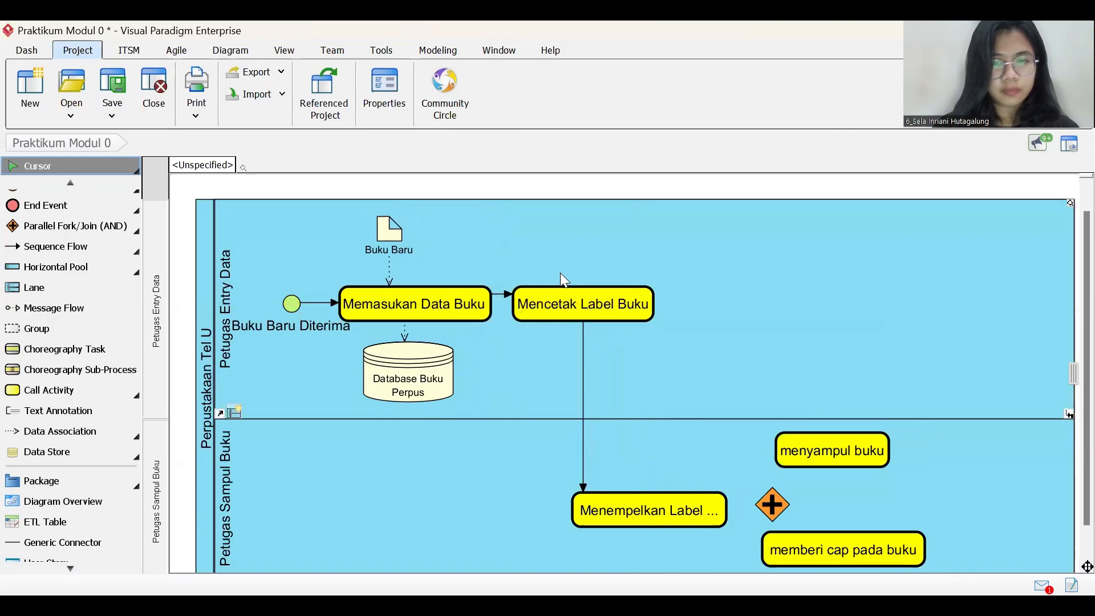
click(500, 293)
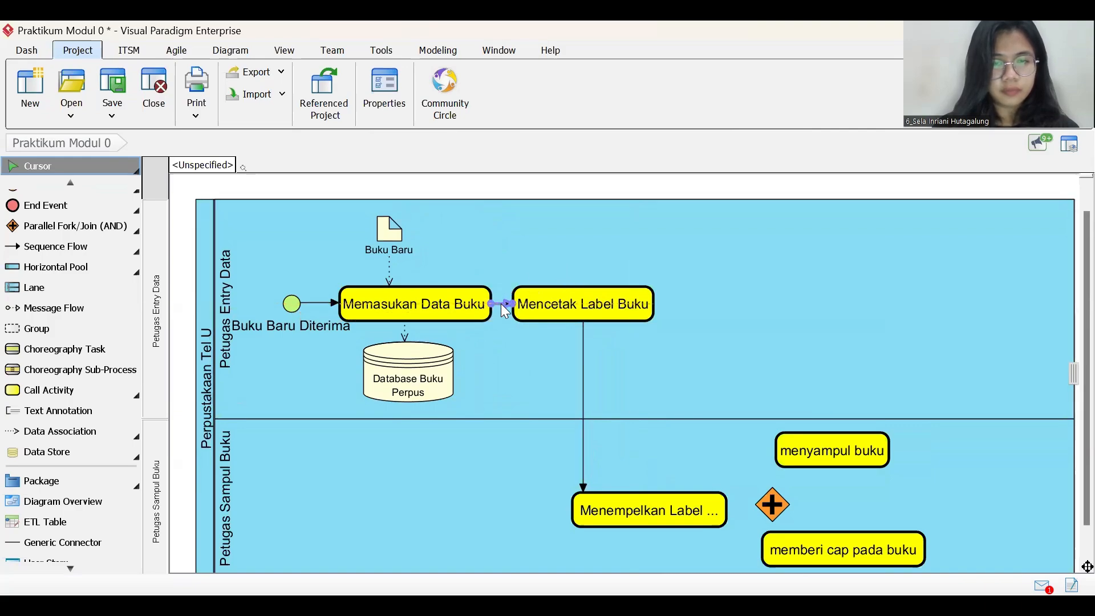
Step: Move "Menempelkan Label Buku", the parallel gateway, "menyampul buku" and "memberi cap pada buku" left, with both activities to the gateway's right
drag(621, 508, 537, 498)
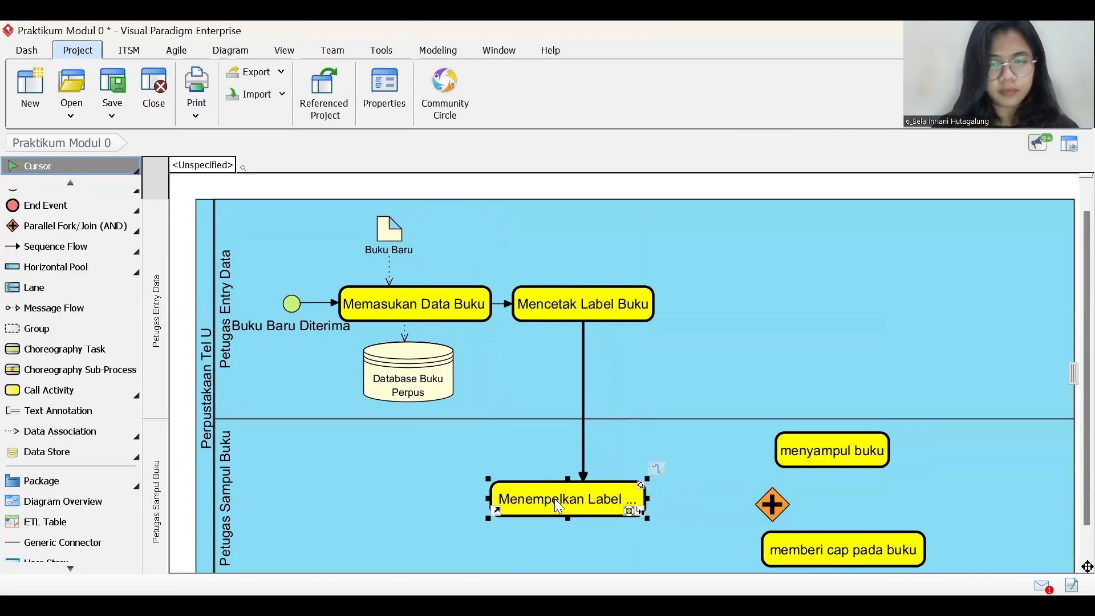
click(802, 451)
drag(825, 445, 756, 439)
drag(779, 508, 691, 499)
drag(758, 447, 767, 449)
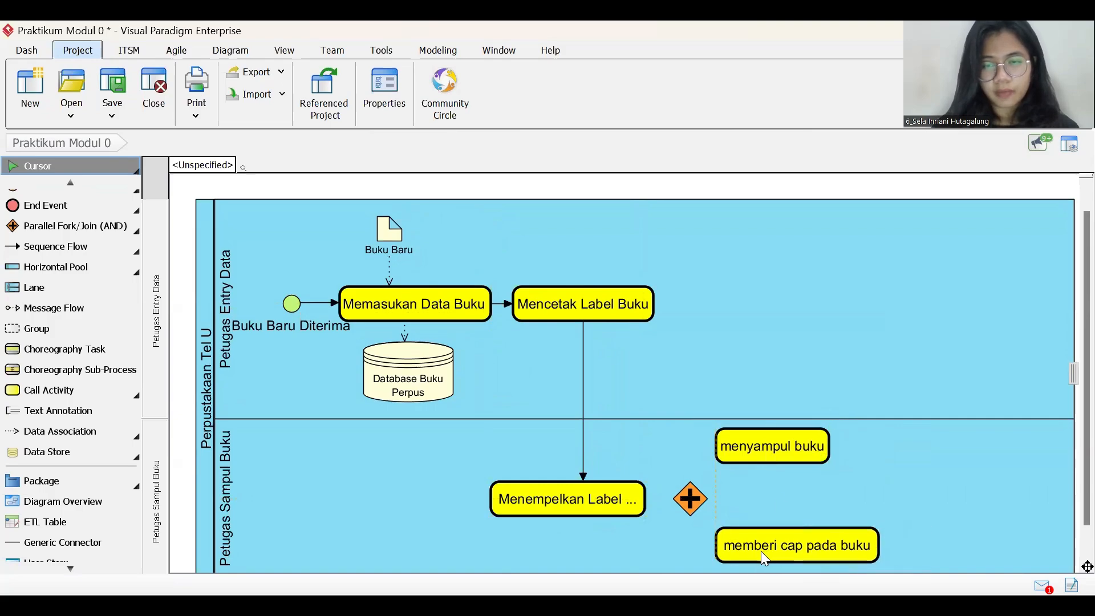
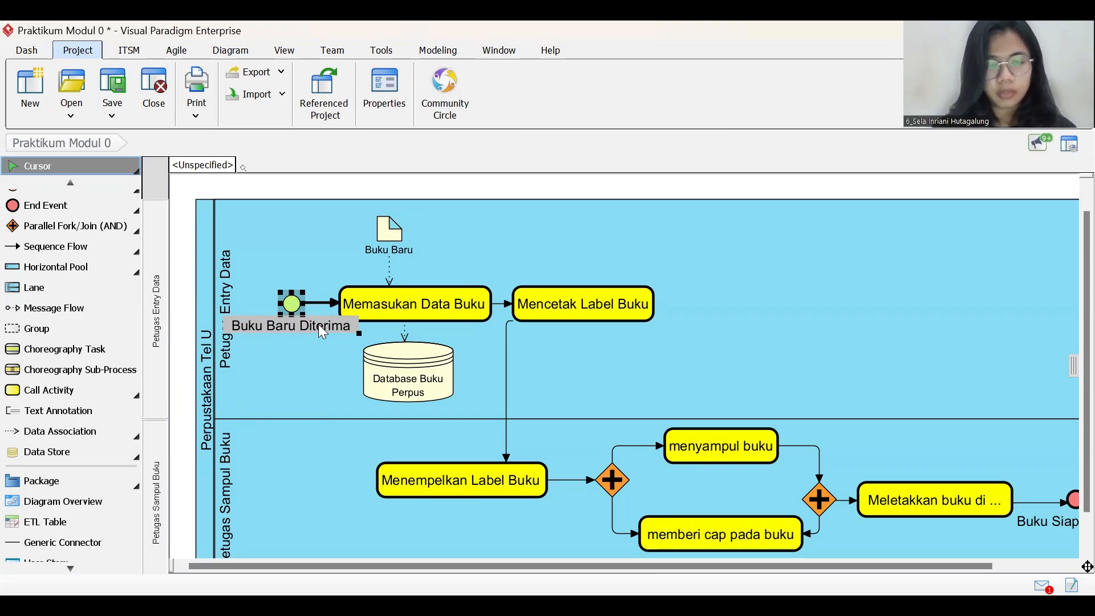
Step: Set the "Memasukan Data Buku" font format, Dialog Regular 16, as default for all shapes and apply it to the whole project
right_click(322, 332)
click(684, 360)
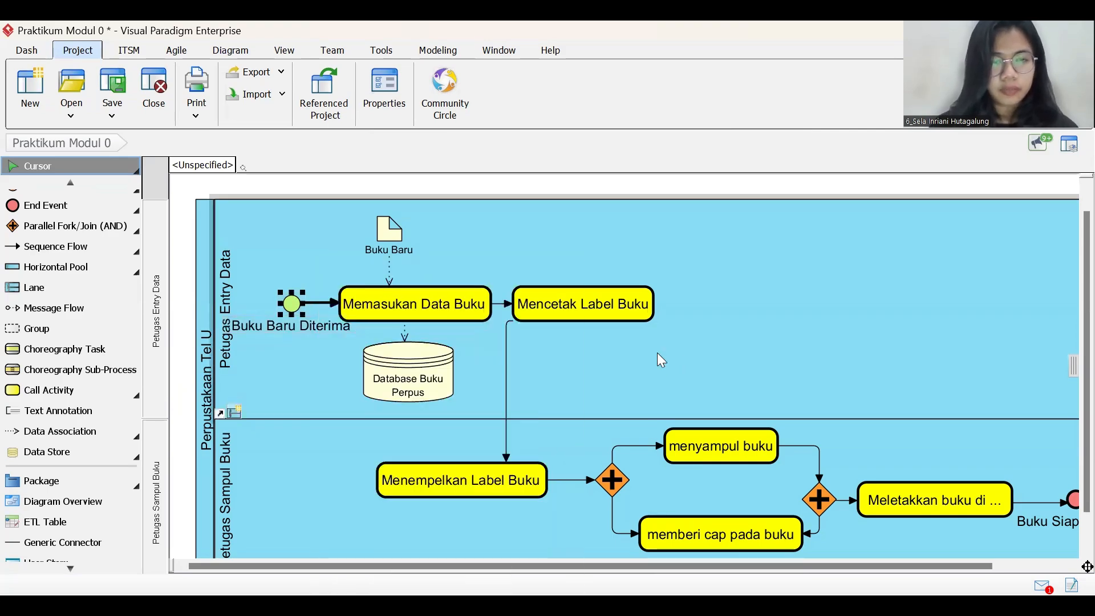
click(437, 297)
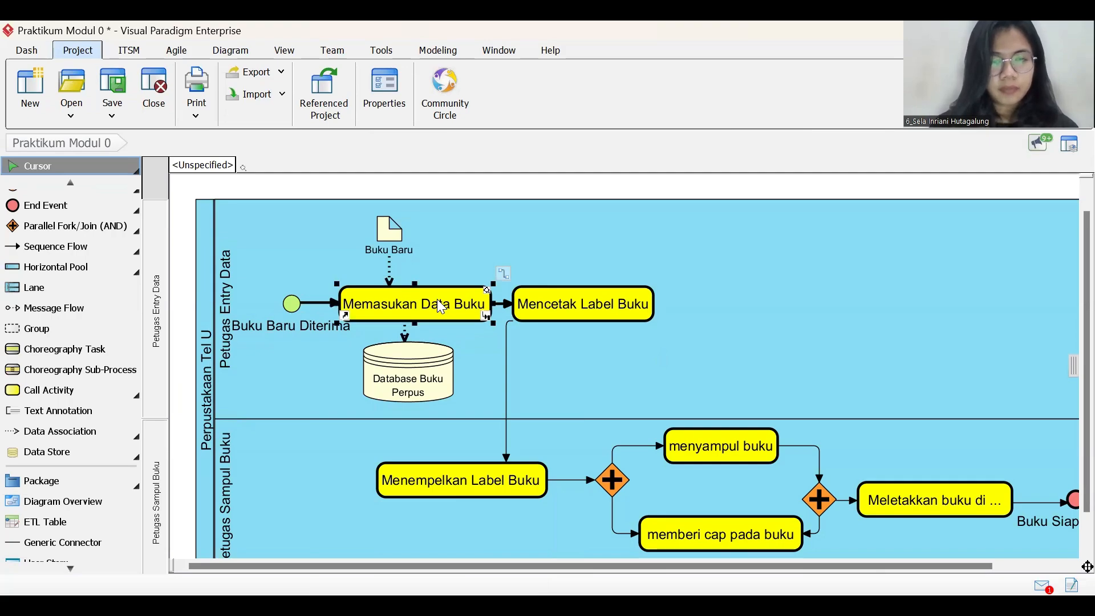
right_click(441, 306)
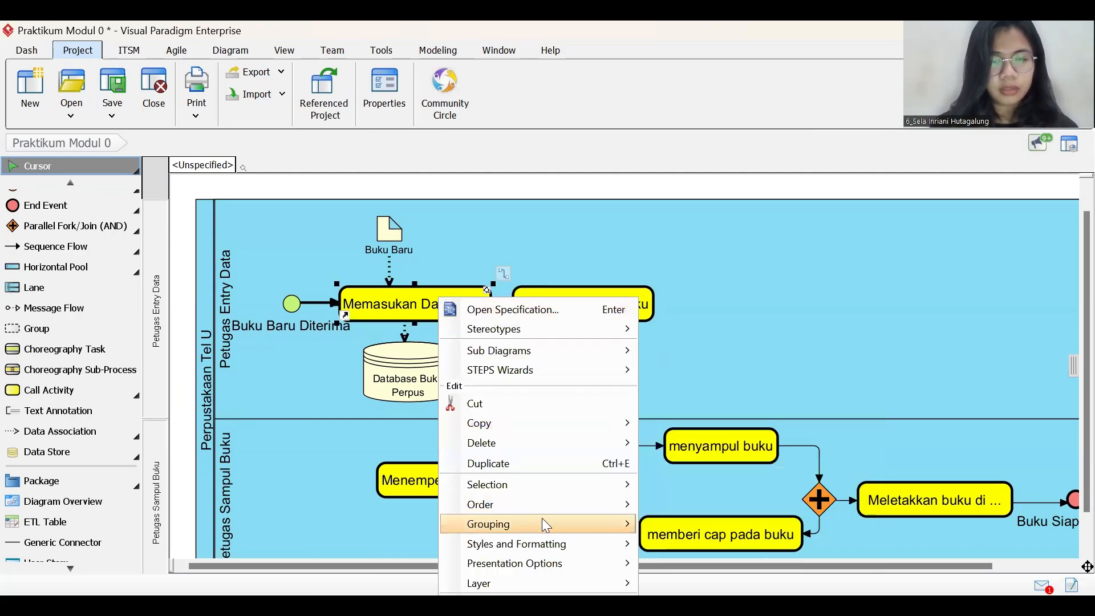
mouse_move(548, 549)
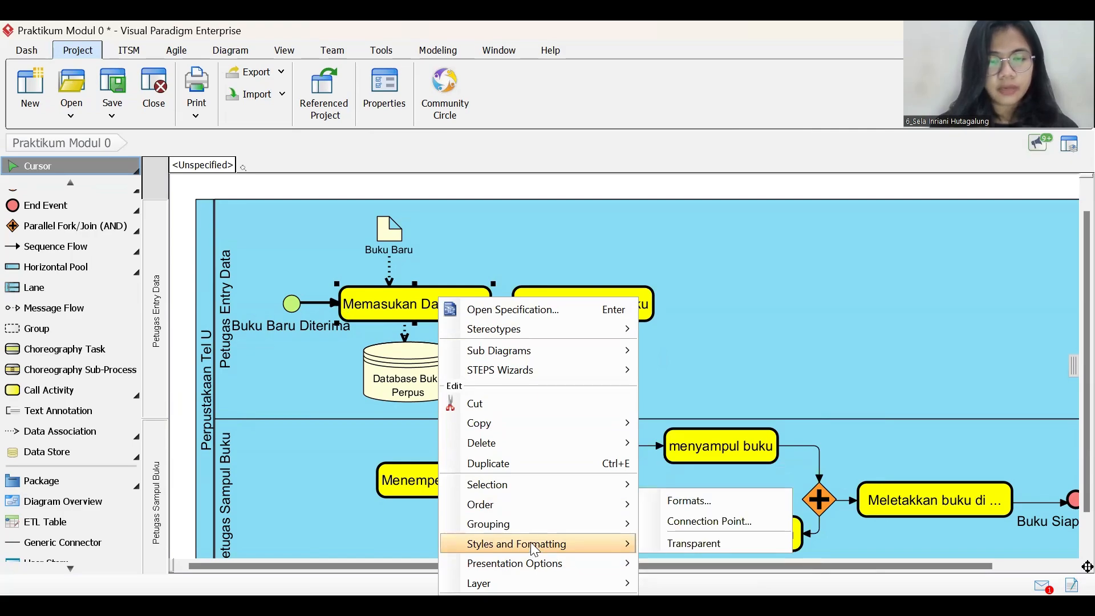
click(710, 502)
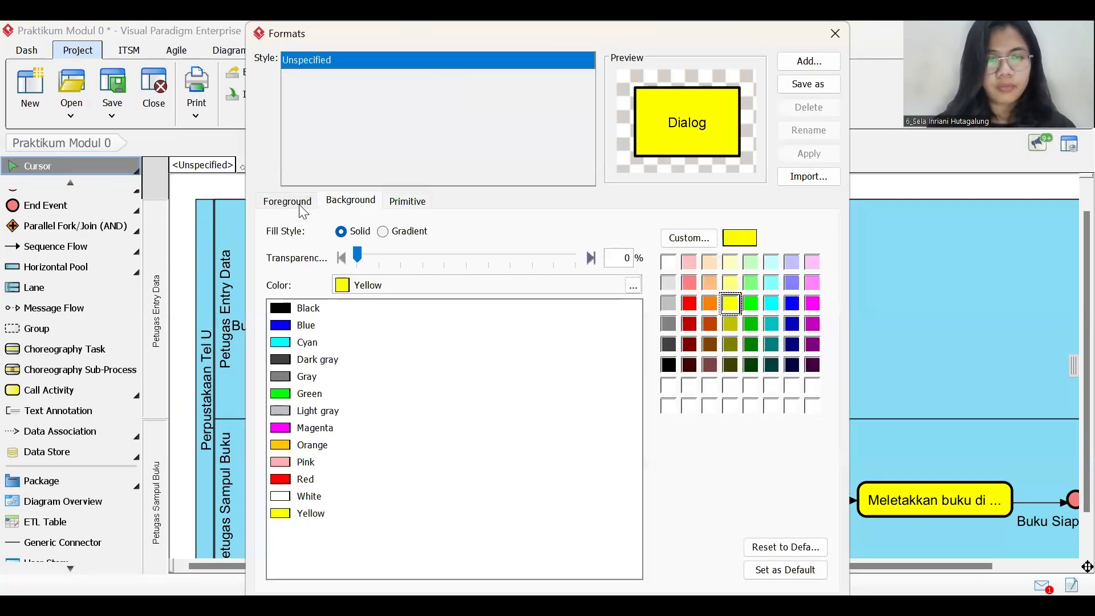
click(303, 206)
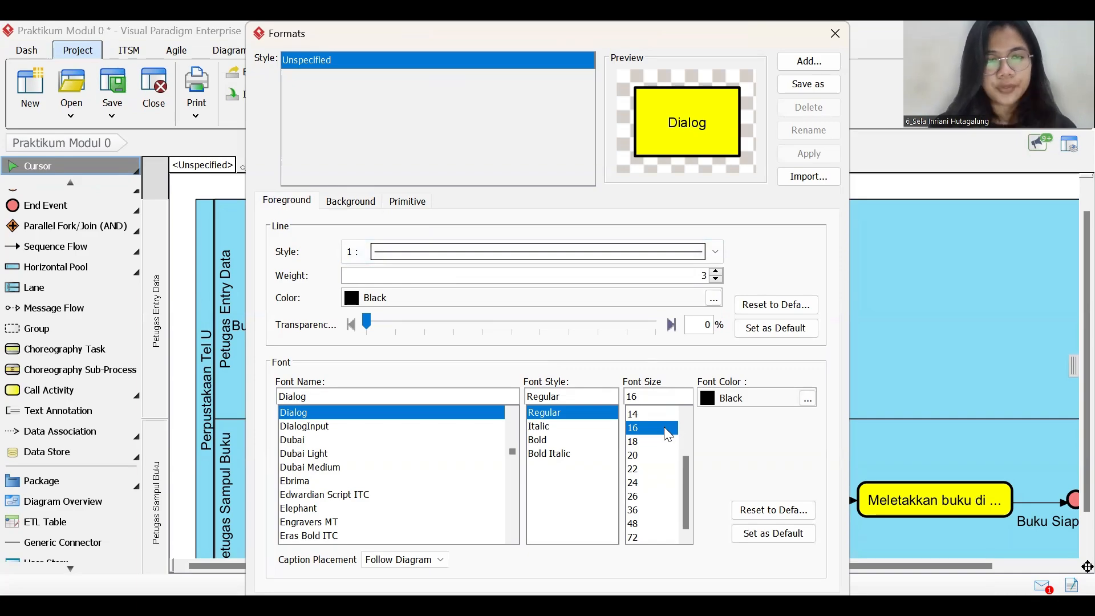
click(773, 535)
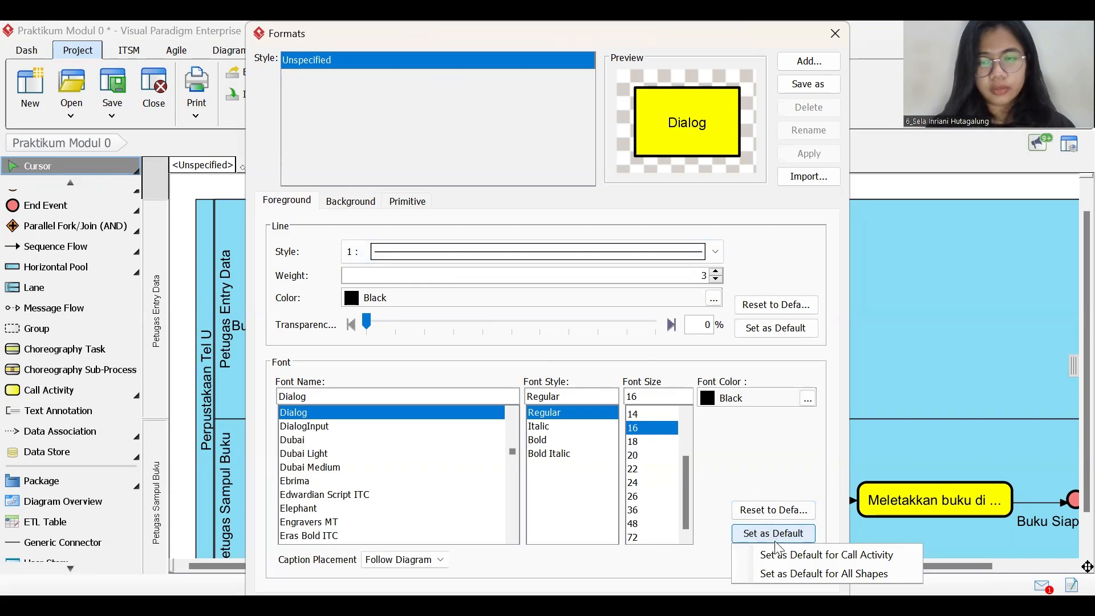
click(813, 569)
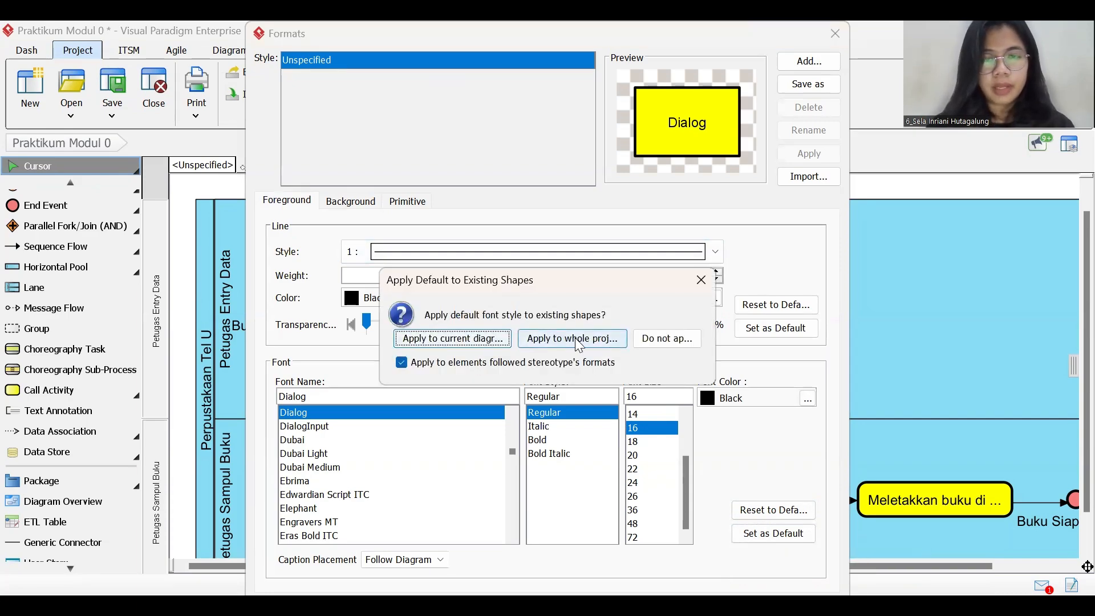
click(584, 339)
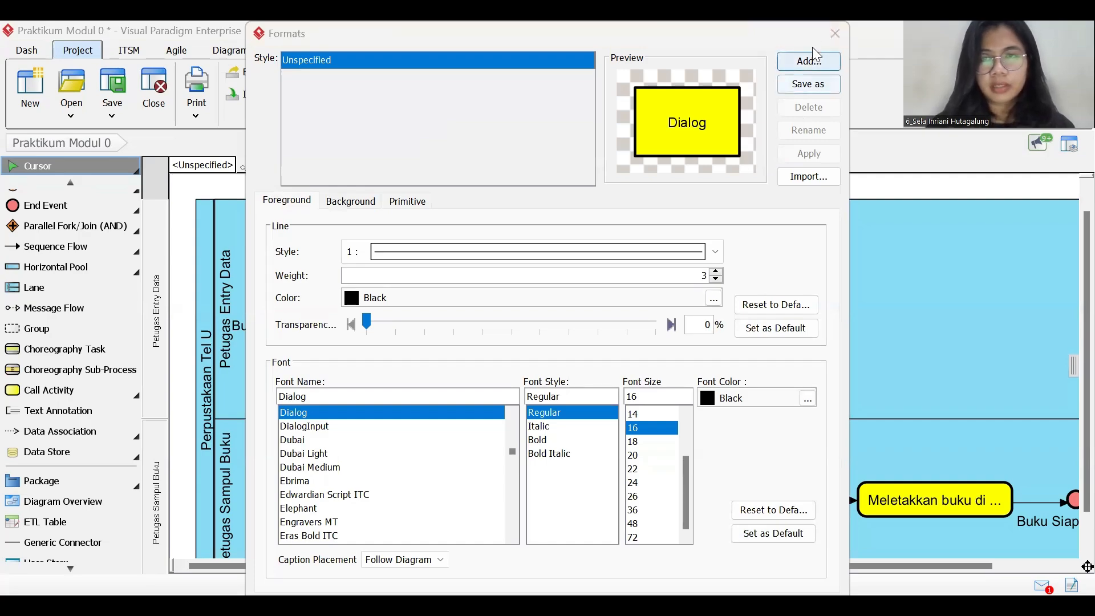
Step: Set the font size of the "Database Buku Perpus" data store to 12 in its formats
click(825, 37)
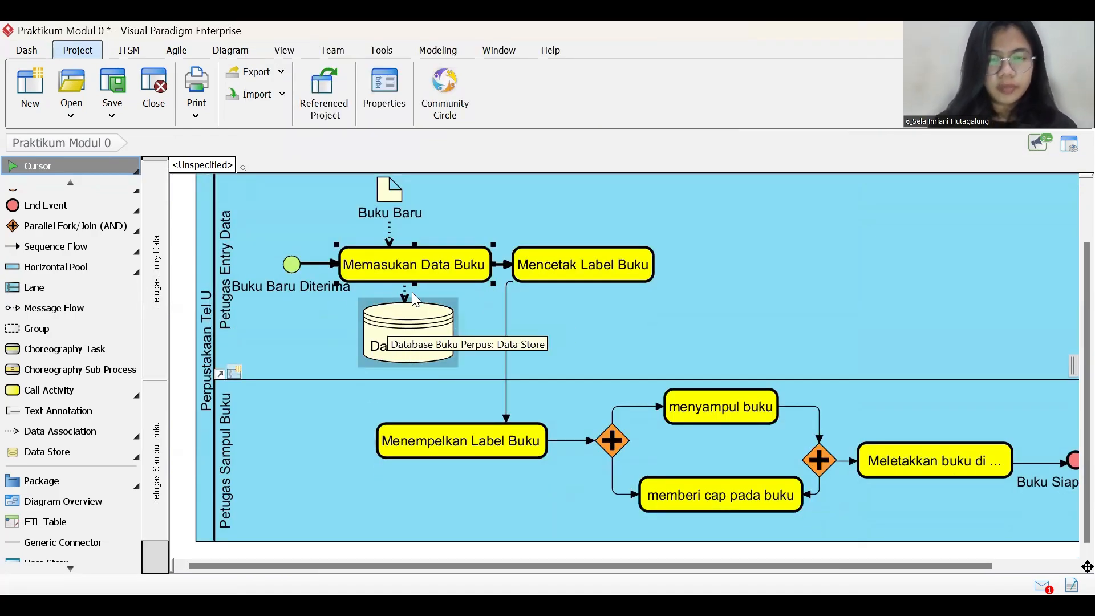
click(352, 260)
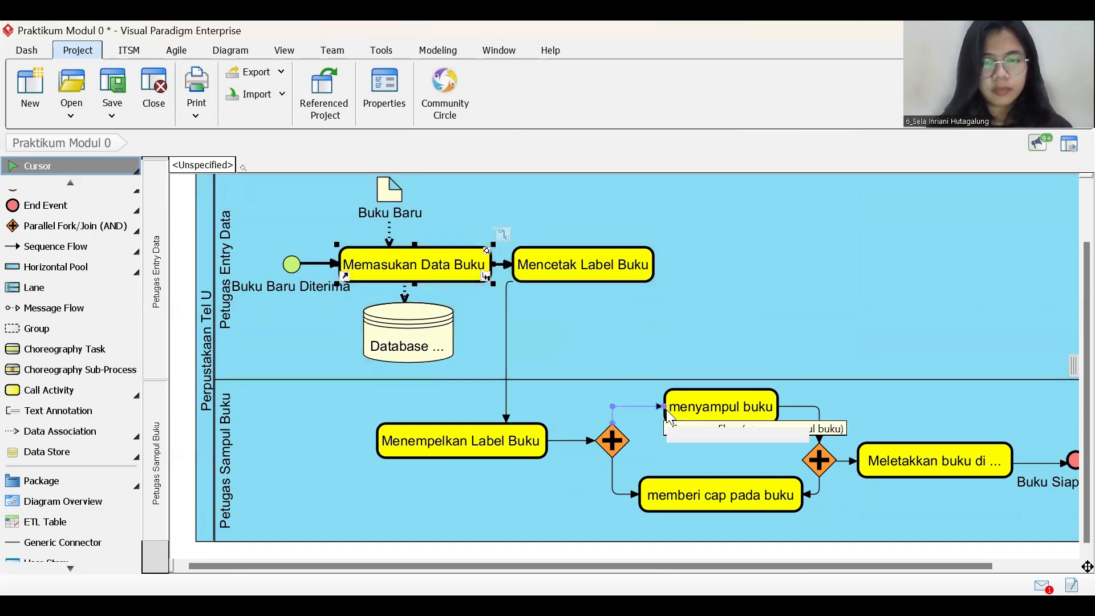
click(374, 345)
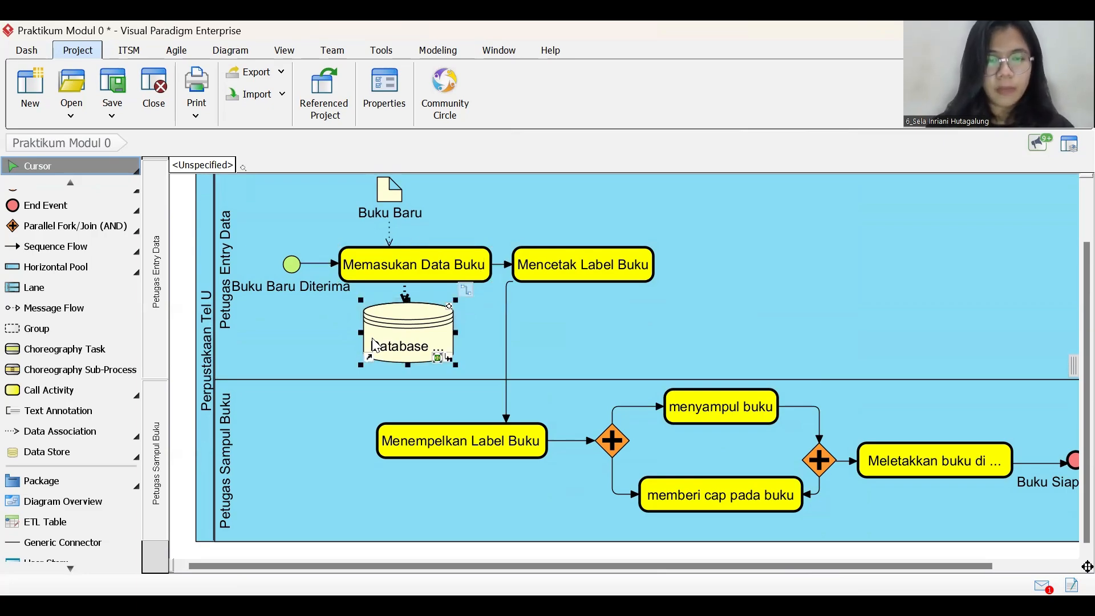
right_click(373, 341)
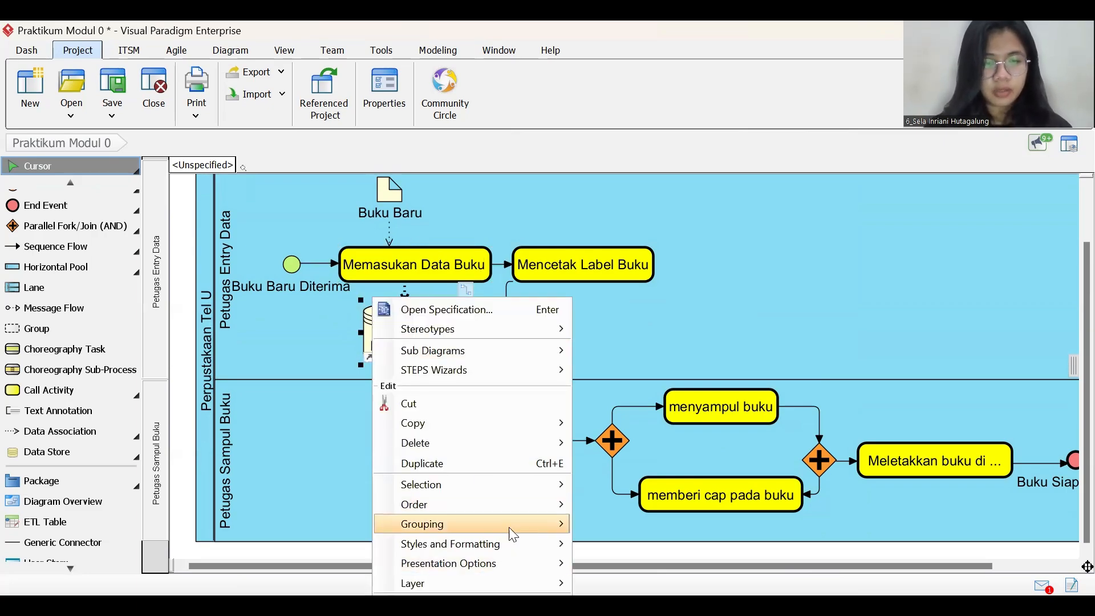
mouse_move(564, 543)
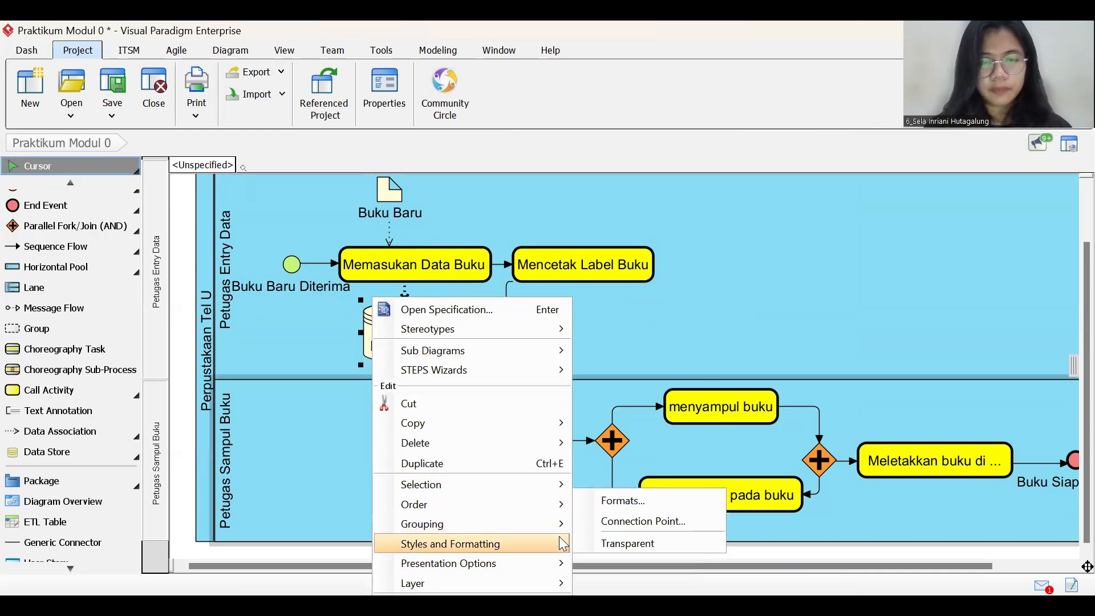
click(633, 501)
click(287, 205)
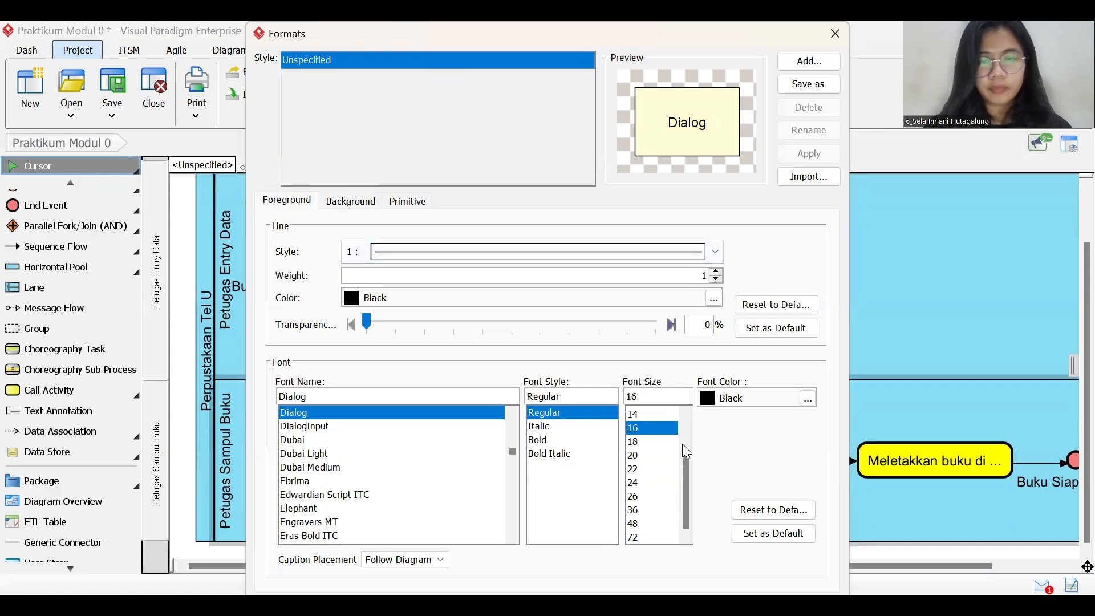
scroll(653, 436, up, 1)
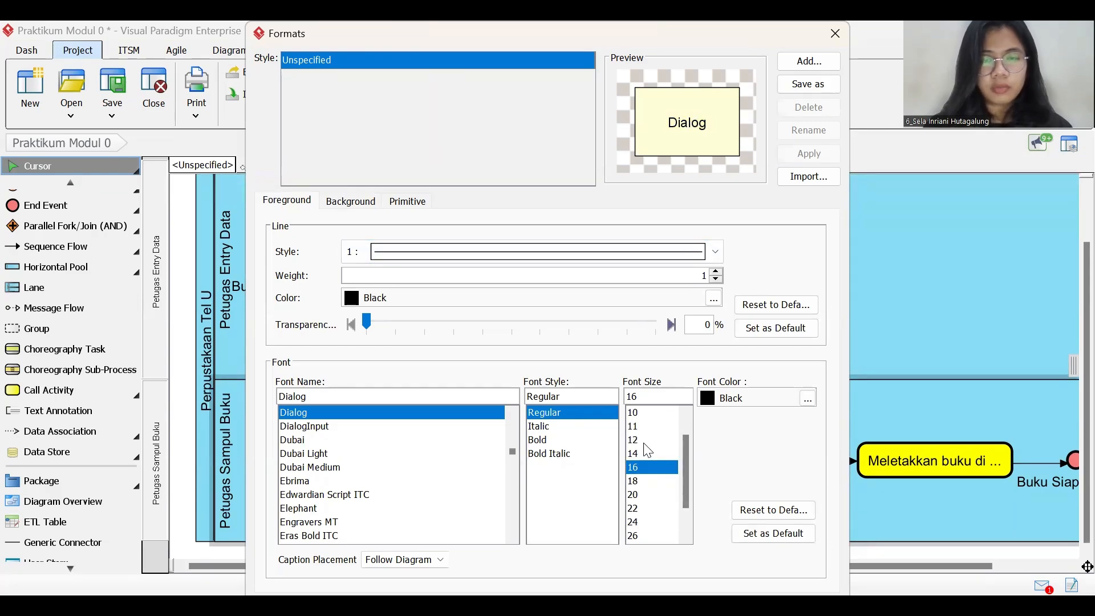
click(647, 440)
scroll(647, 442, down, 1)
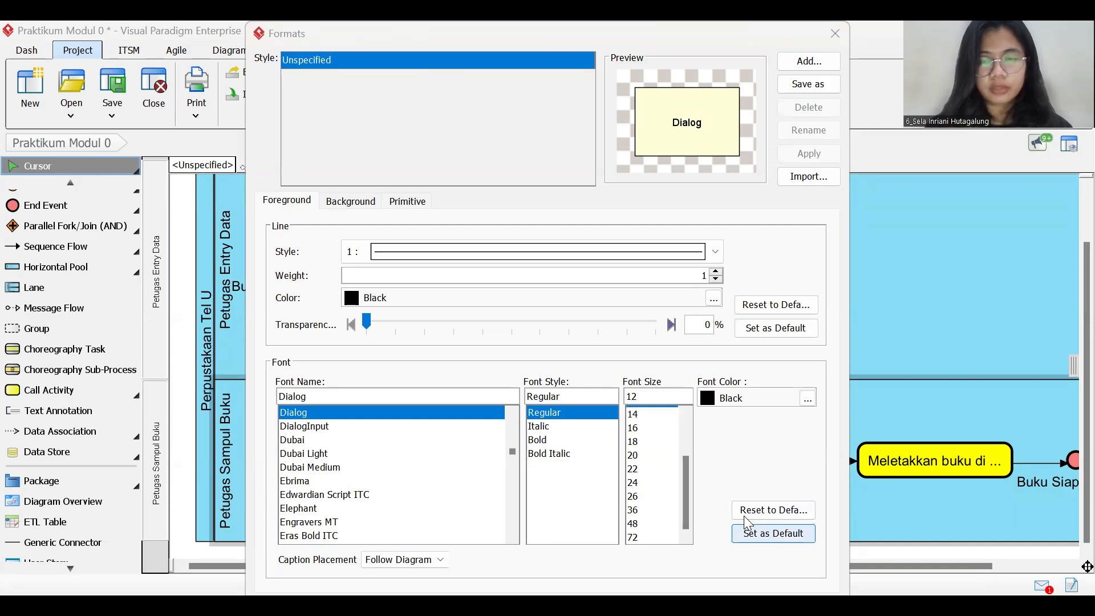
Step: Make the size 12 font the default for Data Store shapes and apply it to the whole project
click(745, 523)
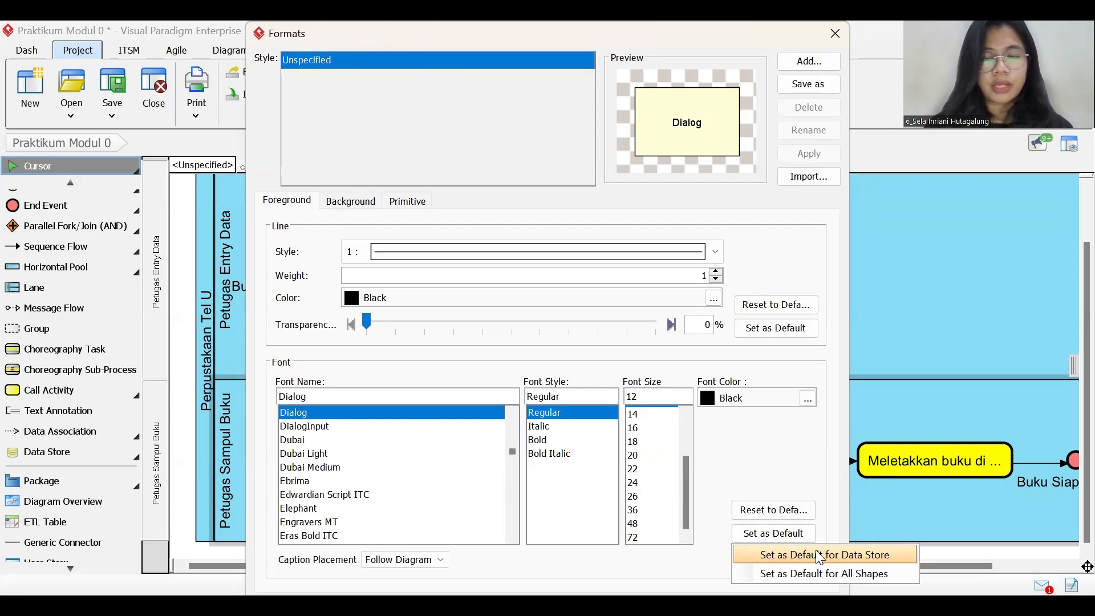
click(820, 556)
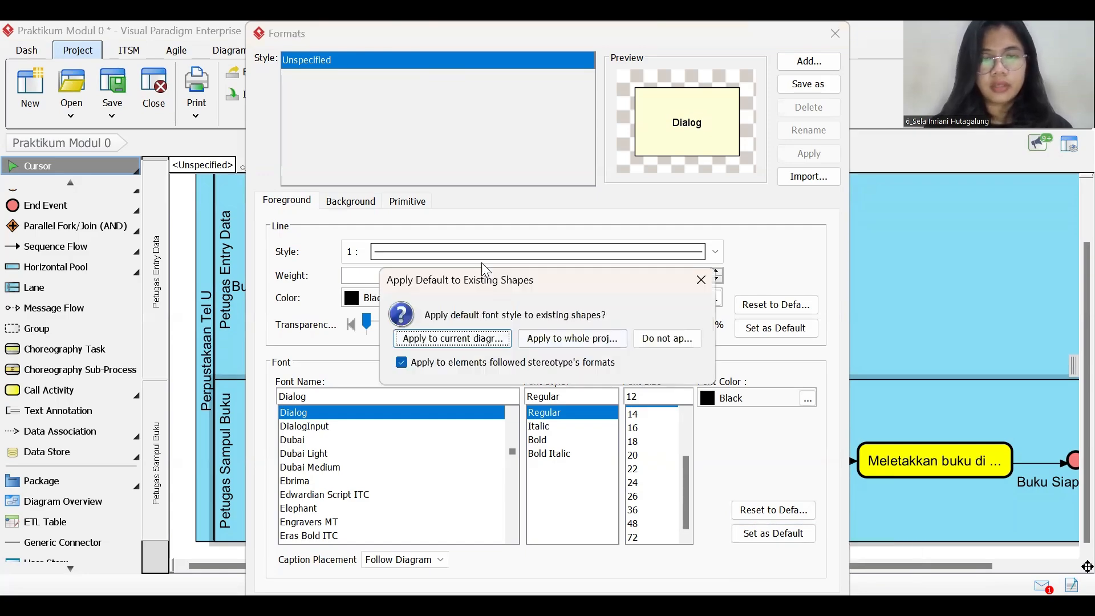
click(554, 343)
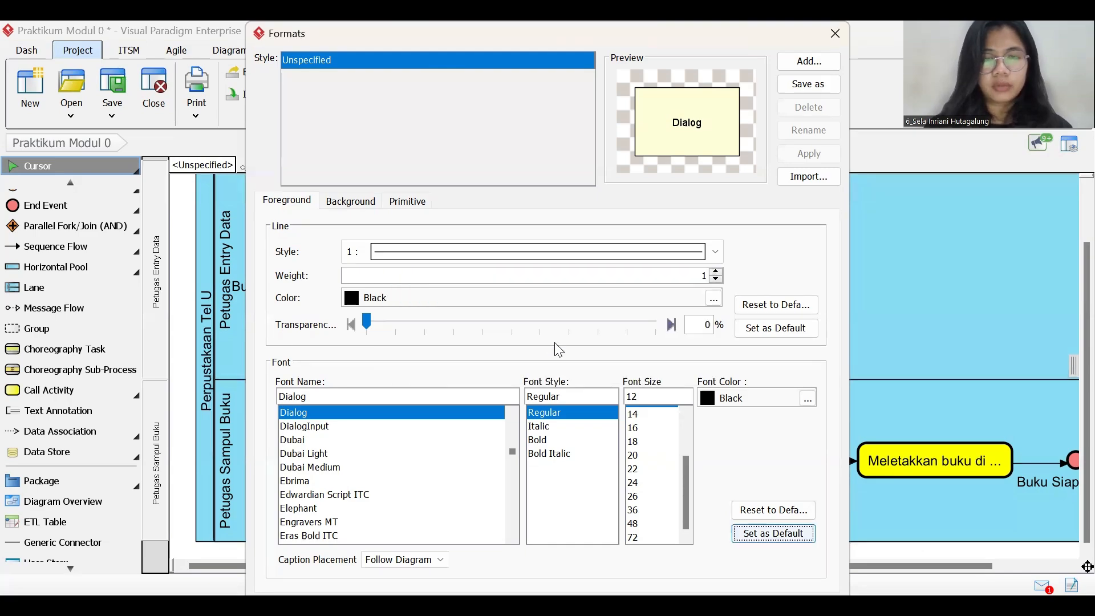
click(837, 33)
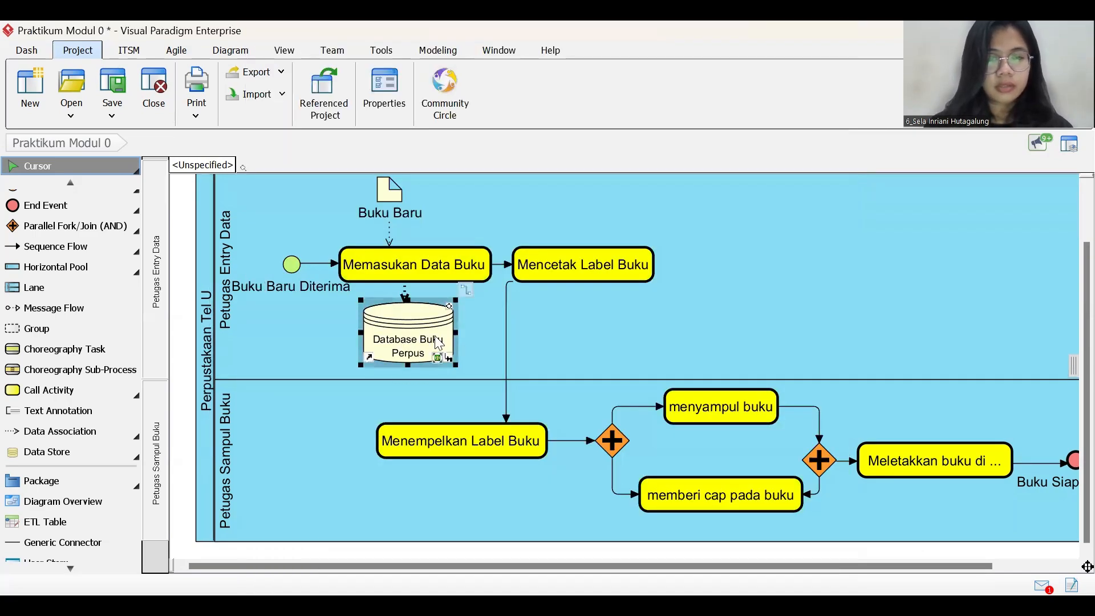
Step: Set the font size of the "Buku Baru" data object to 12 in its formats
click(392, 191)
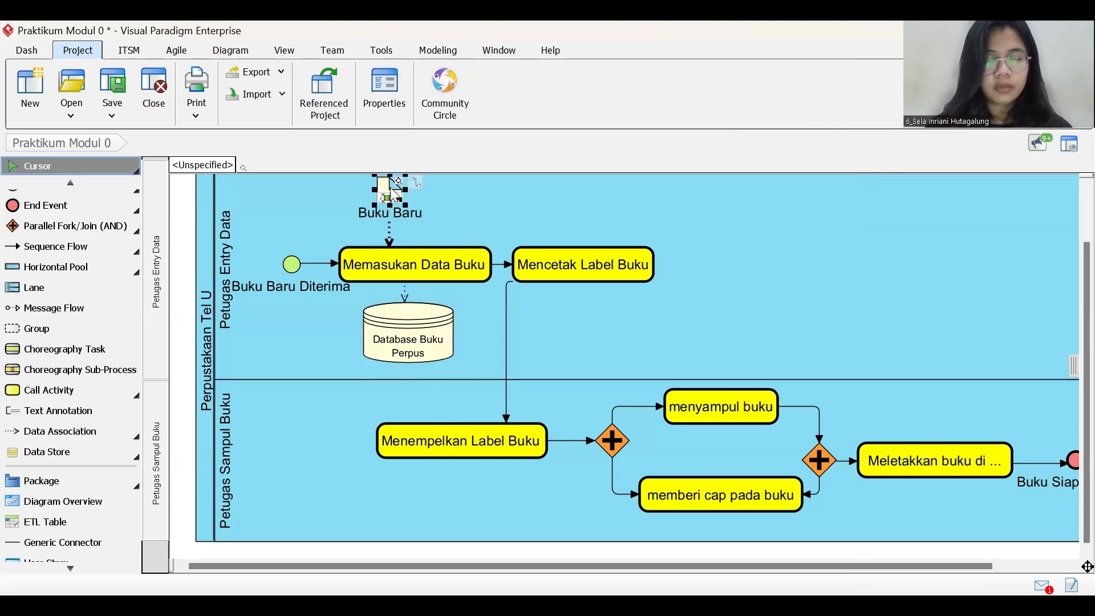
right_click(392, 190)
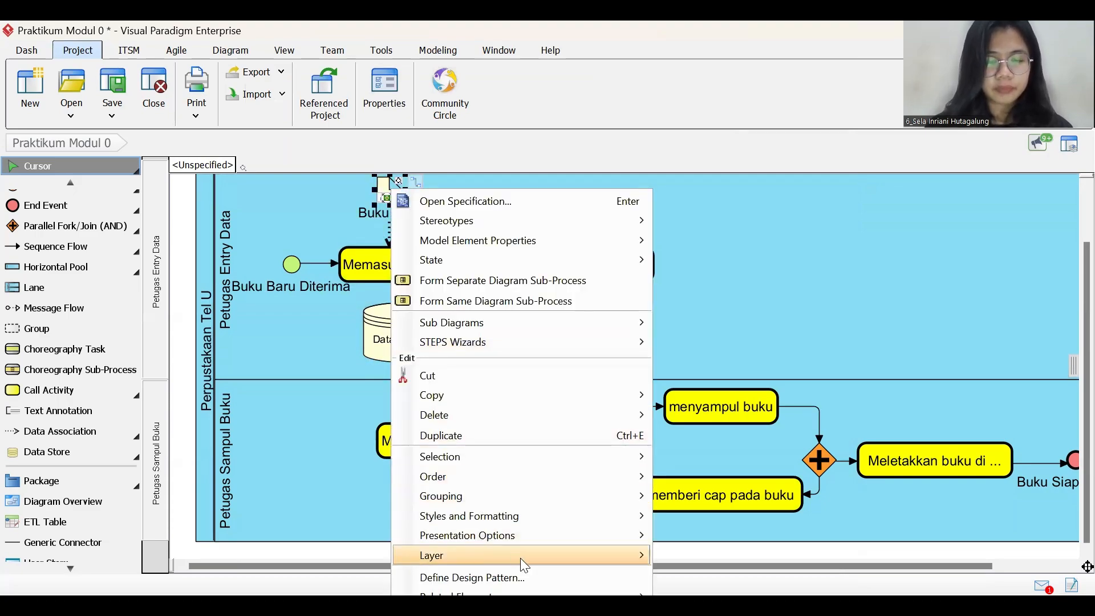
mouse_move(519, 516)
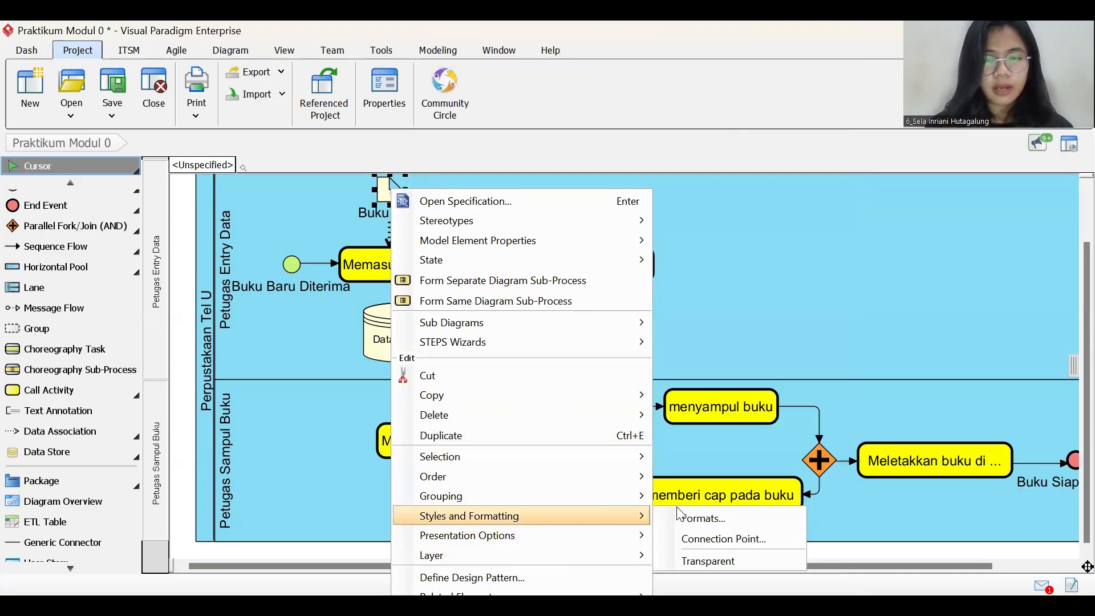
click(727, 516)
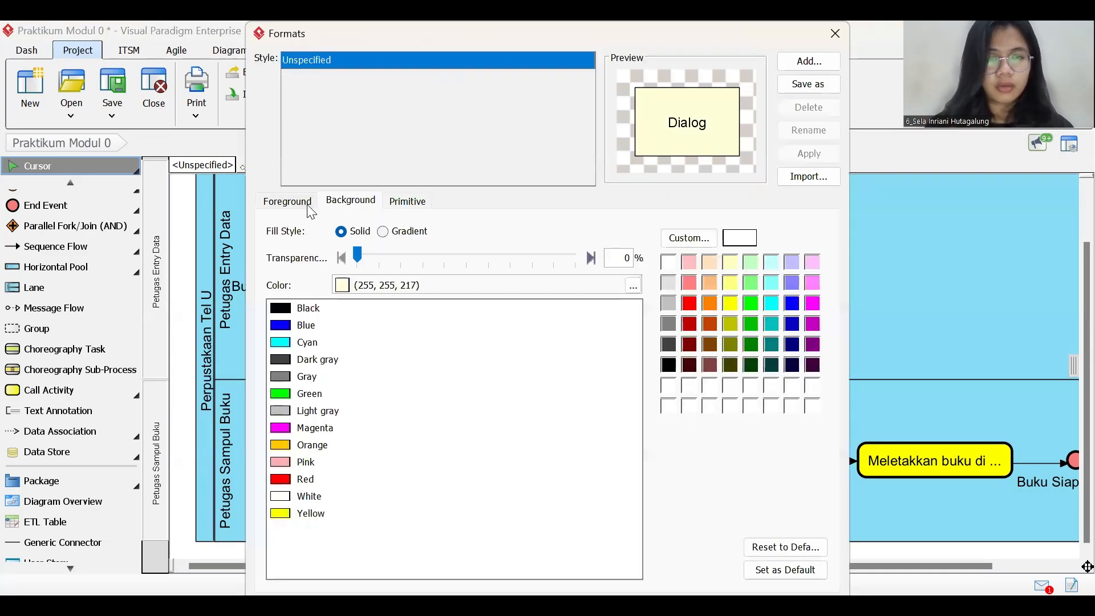
click(303, 208)
scroll(641, 442, up, 2)
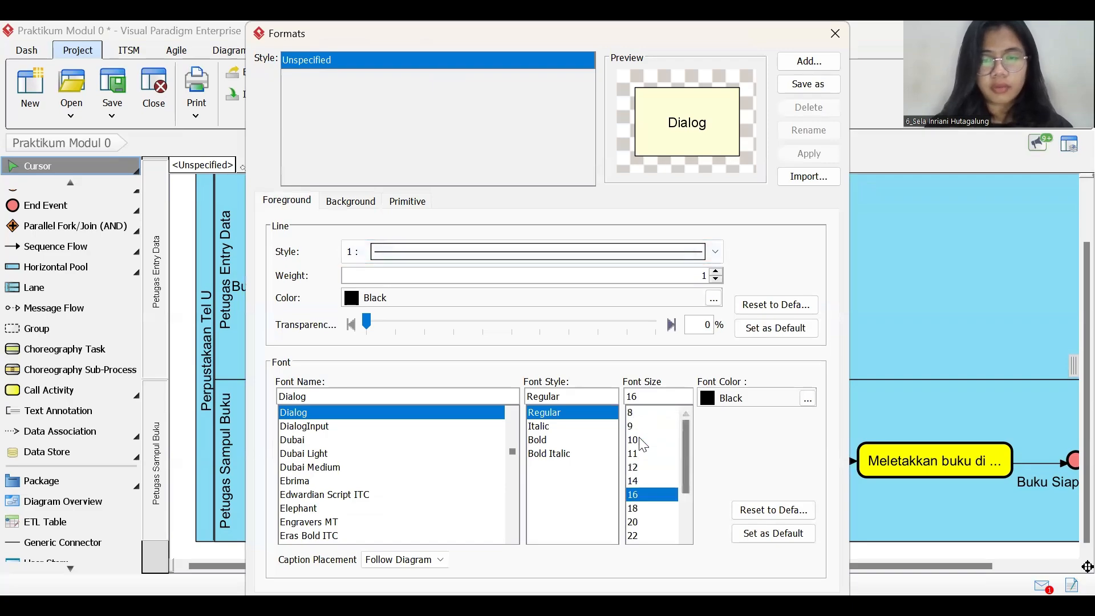
click(640, 466)
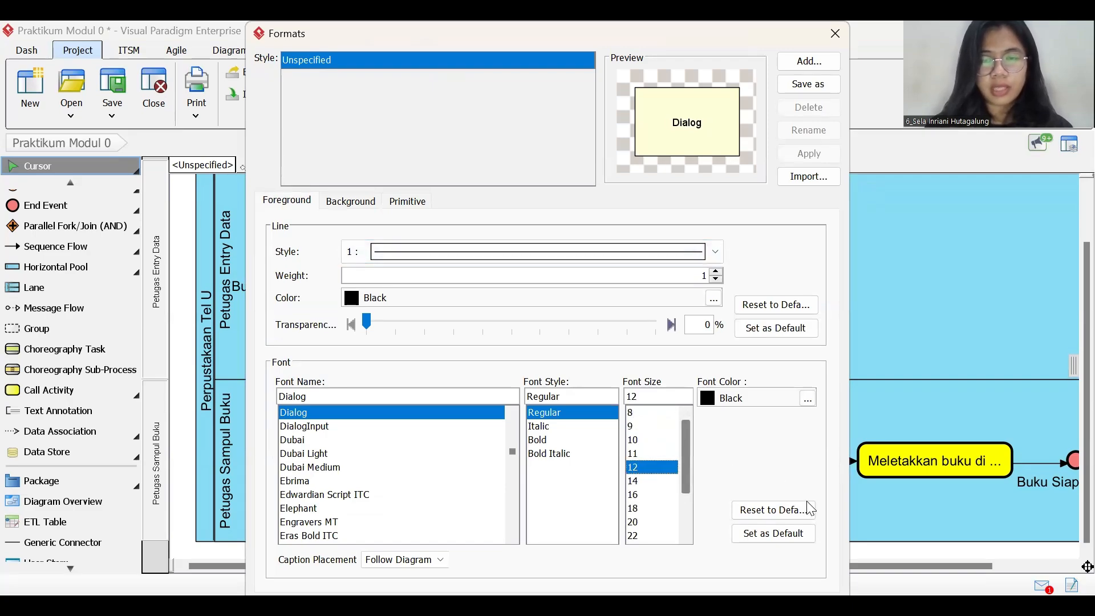
Step: Make the size 12 font the default for Data Object shapes and apply it to the whole project
click(803, 533)
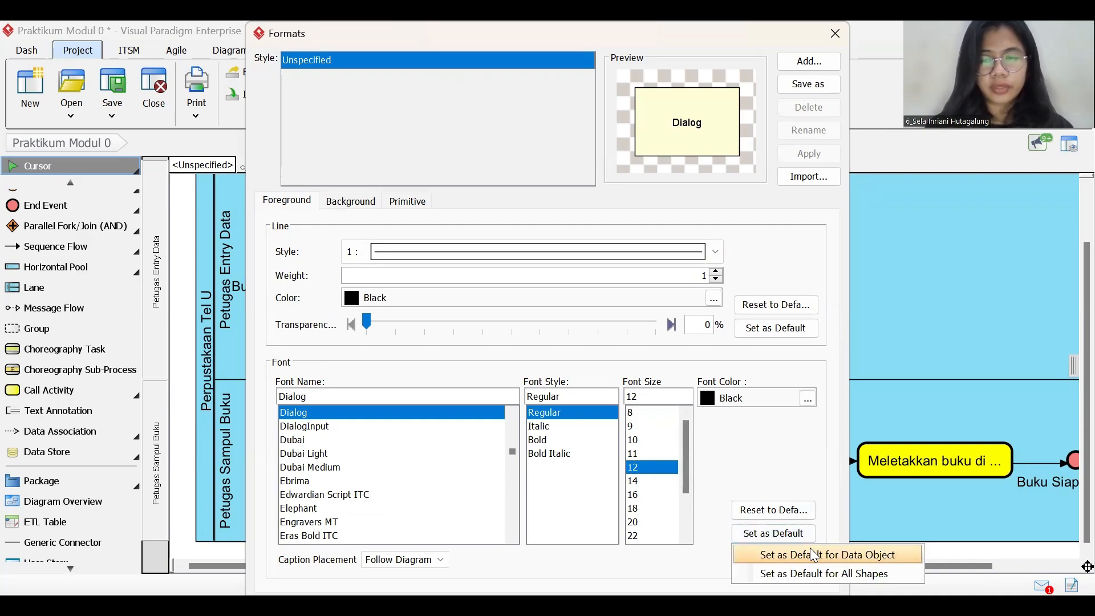
click(810, 548)
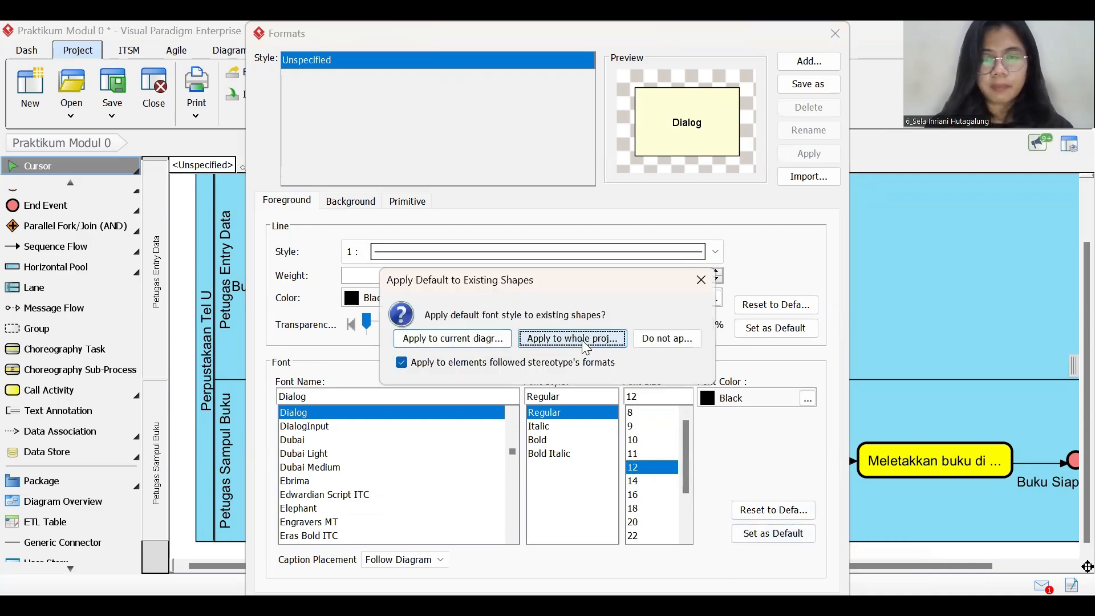
click(584, 344)
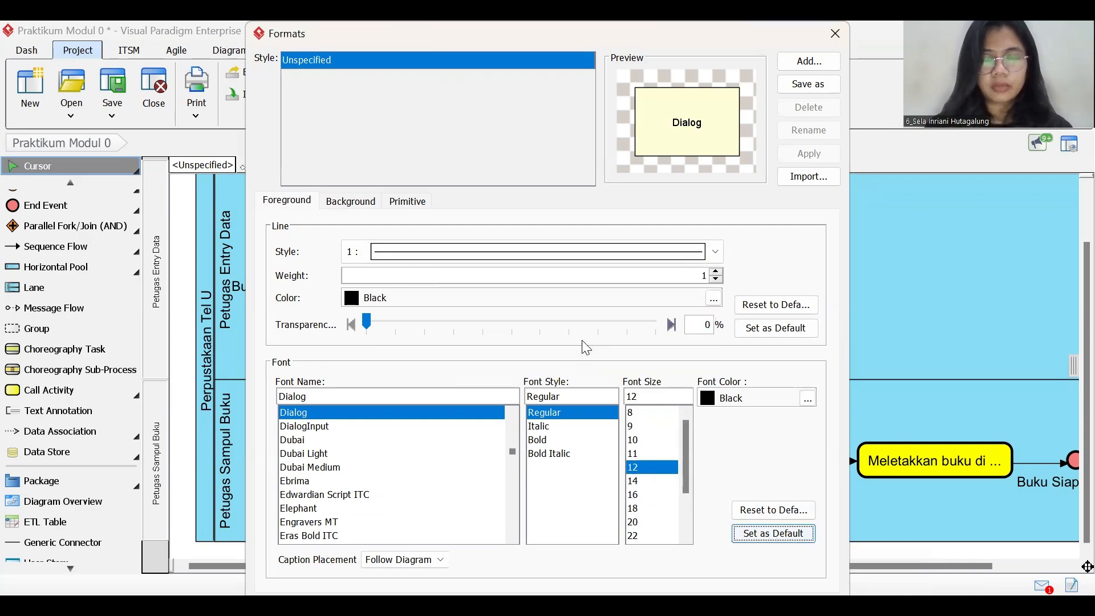
click(833, 34)
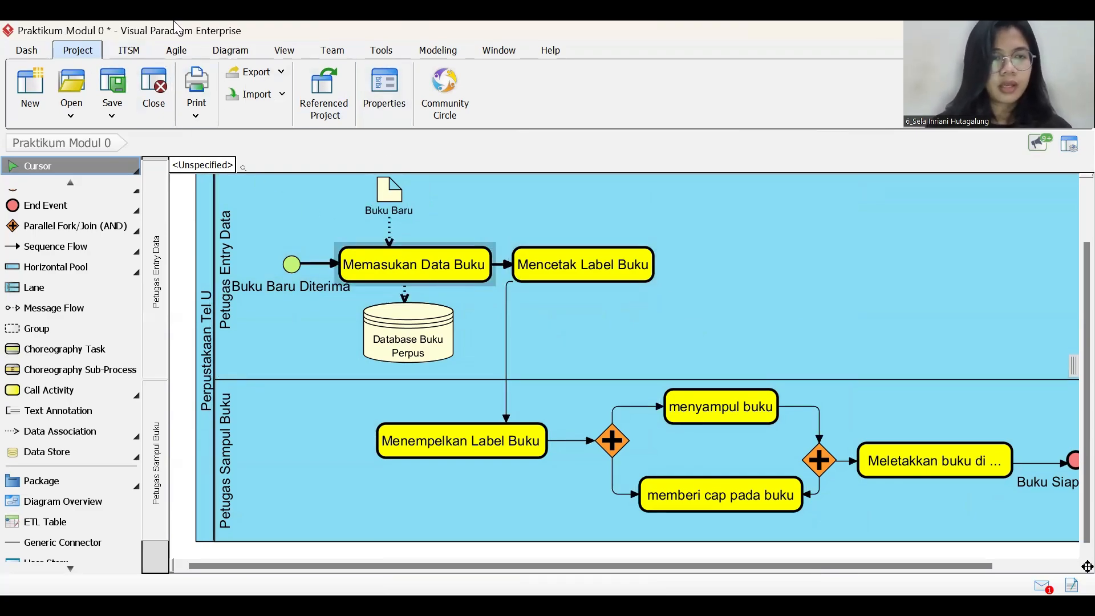
Step: Export the active diagram as "Praktikum Modul 0.jpg" at Maximum (100%) quality in VPProjects and open the exported file
click(281, 72)
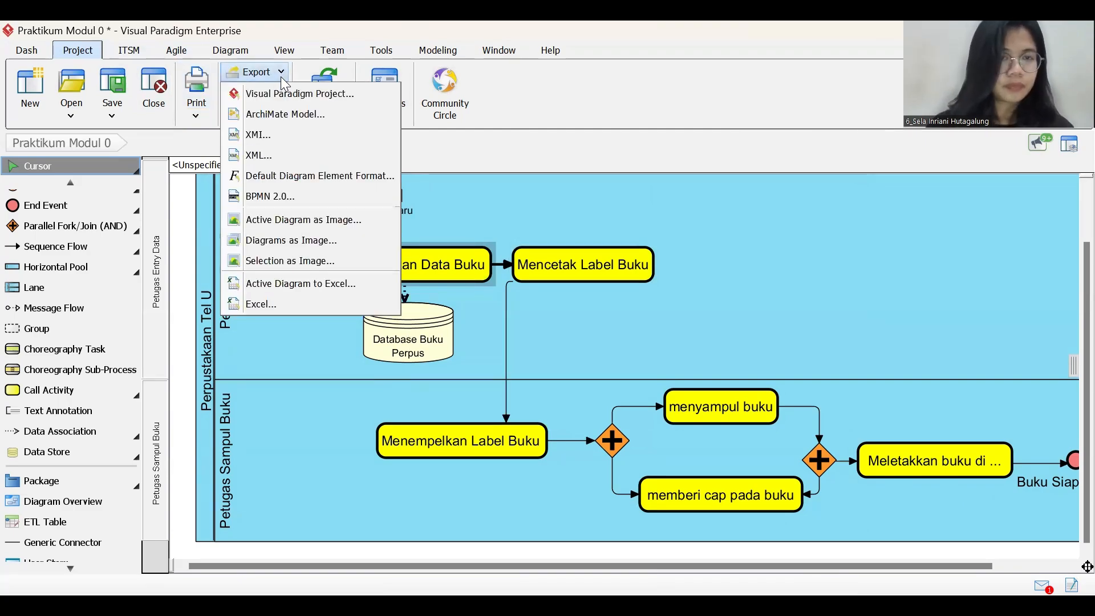
click(348, 226)
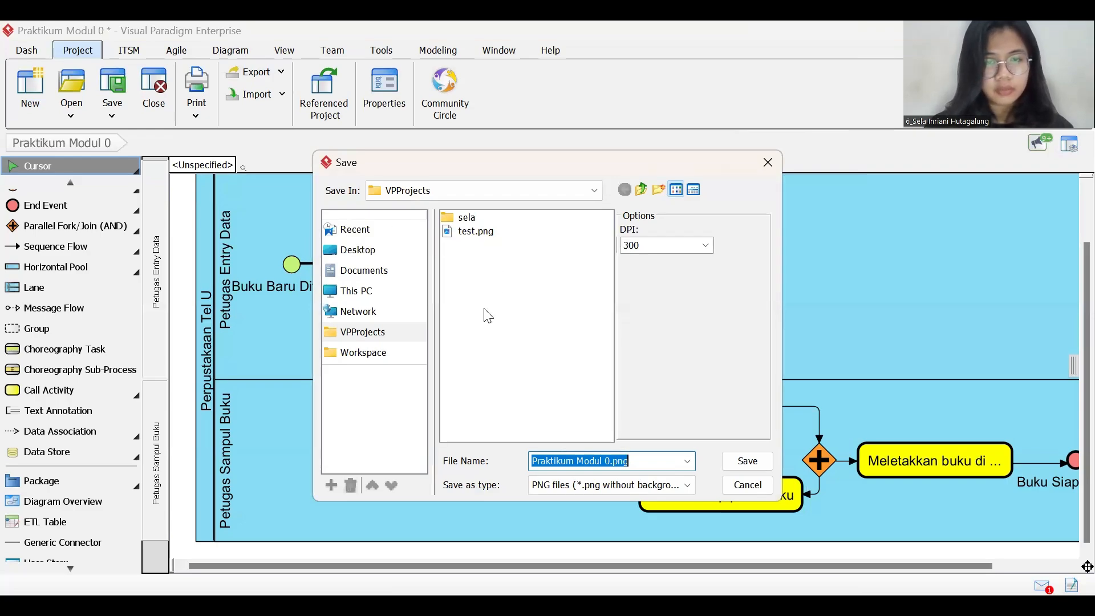
click(630, 485)
scroll(630, 408, up, 1)
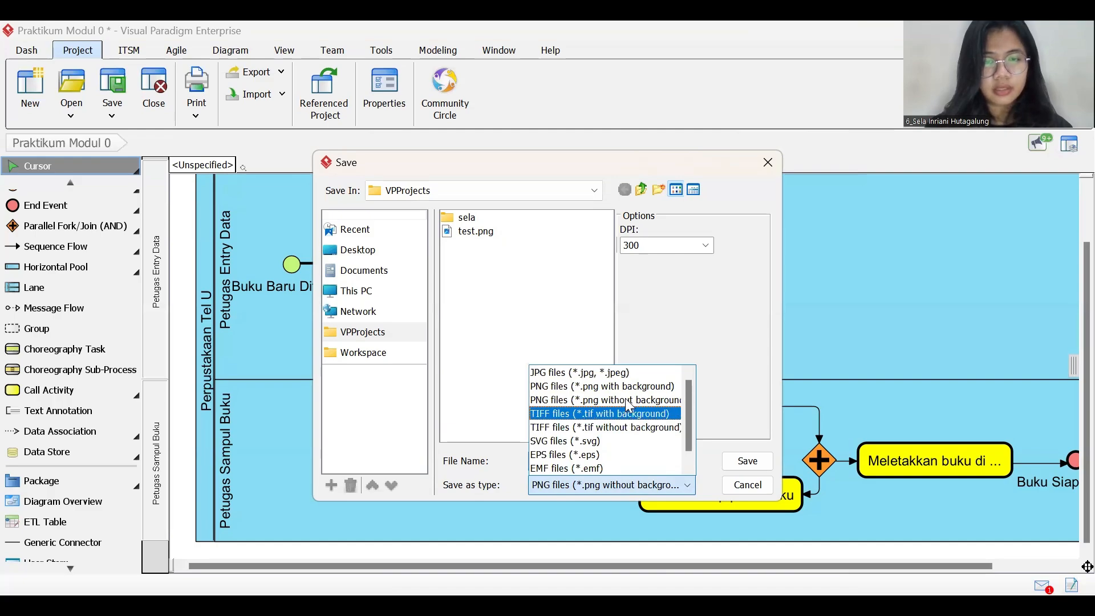
click(624, 372)
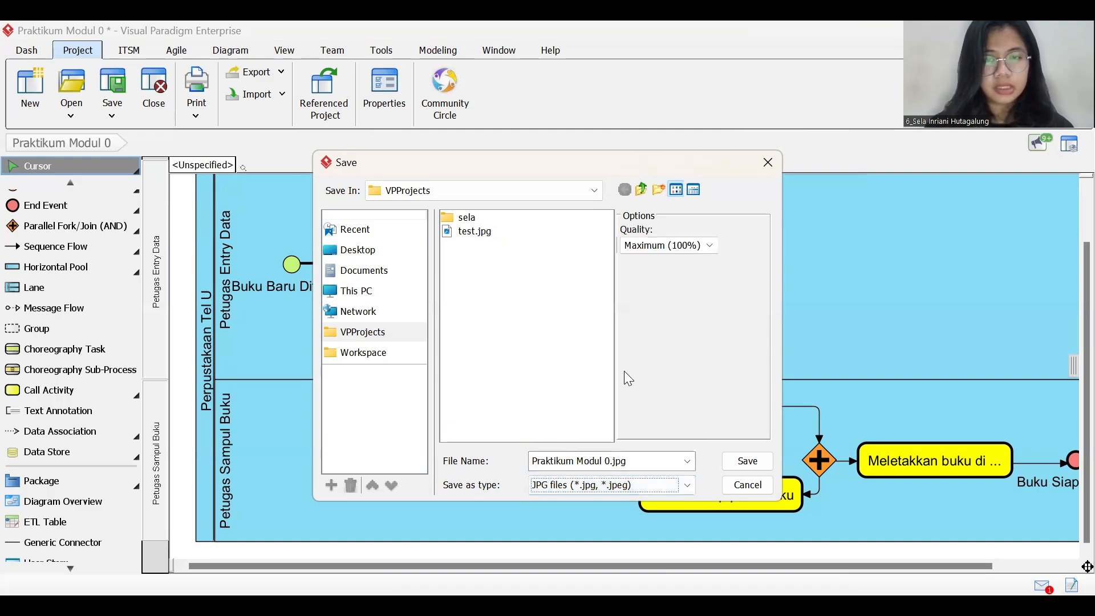
click(712, 244)
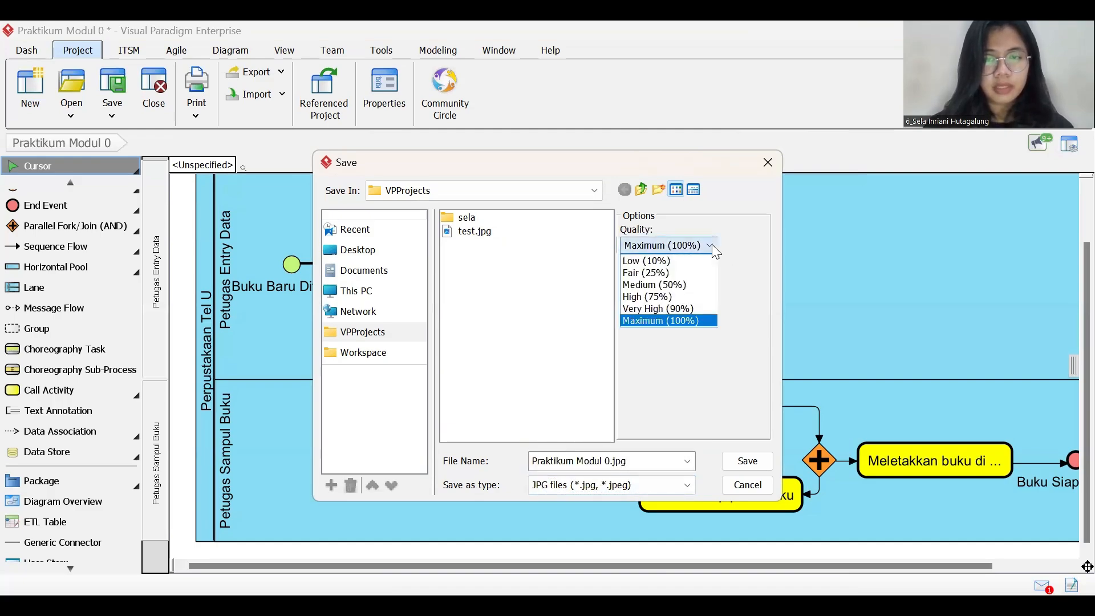
click(705, 321)
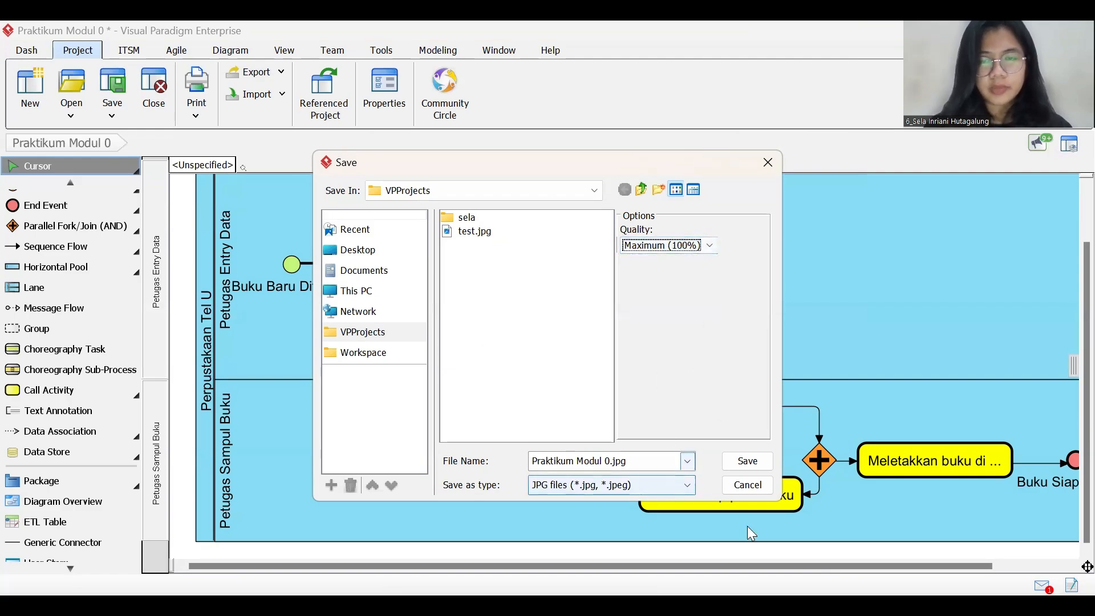
click(761, 460)
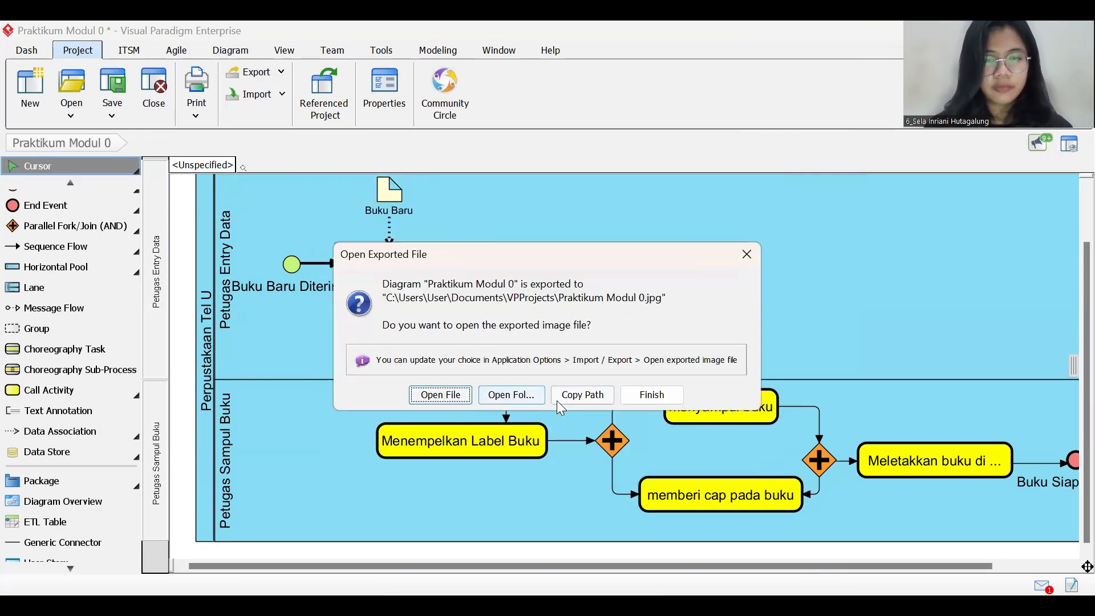
click(440, 395)
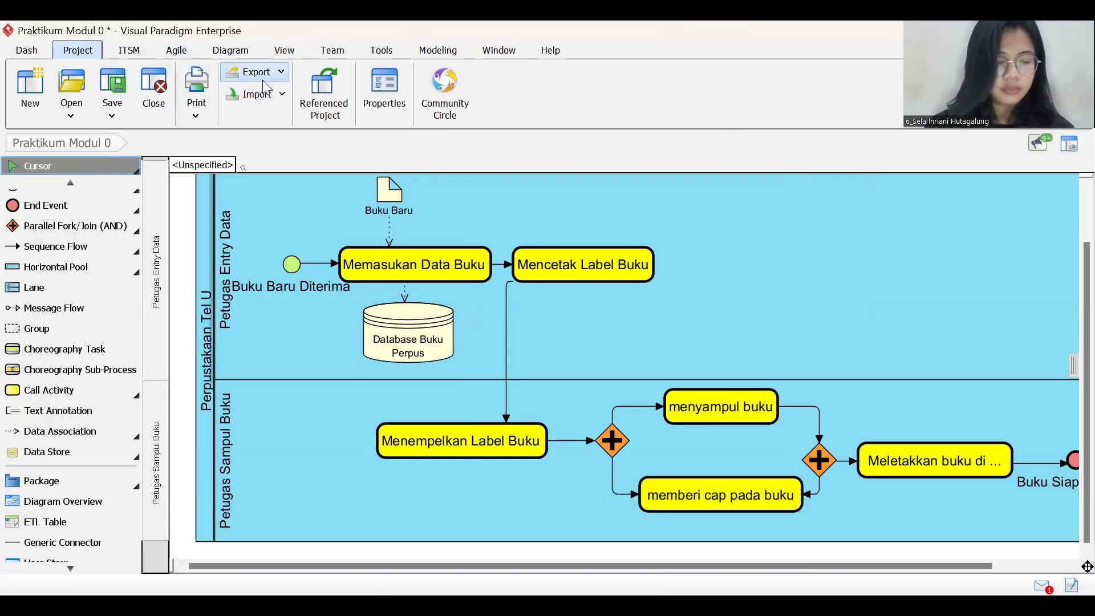
Step: Export the active diagram as "Praktikum Modul 0.png" with background at 300 DPI in VPProjects and open the exported file
click(263, 74)
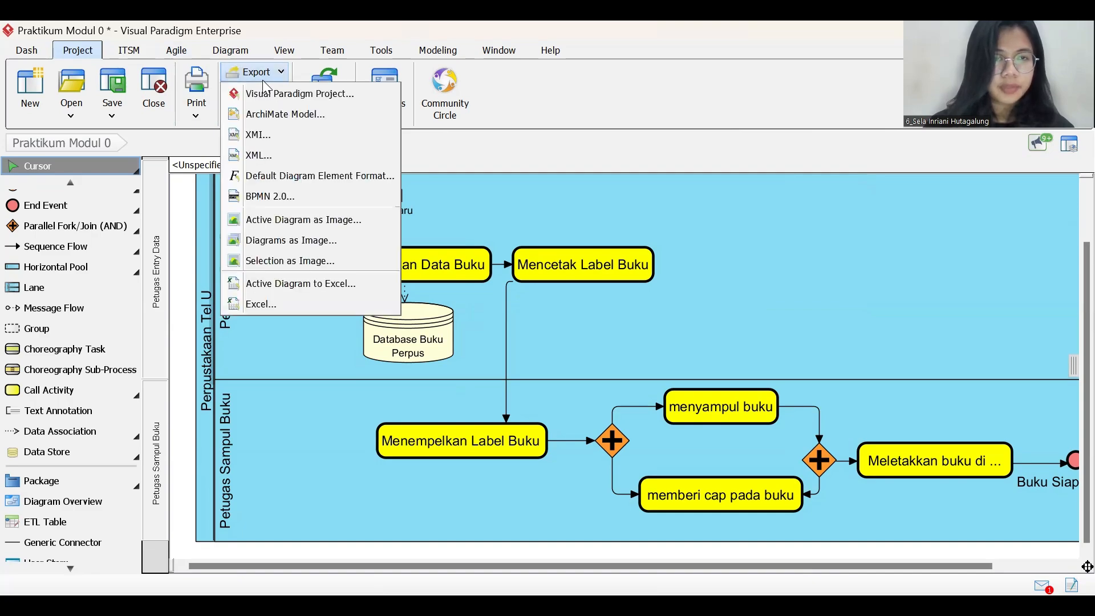
click(348, 217)
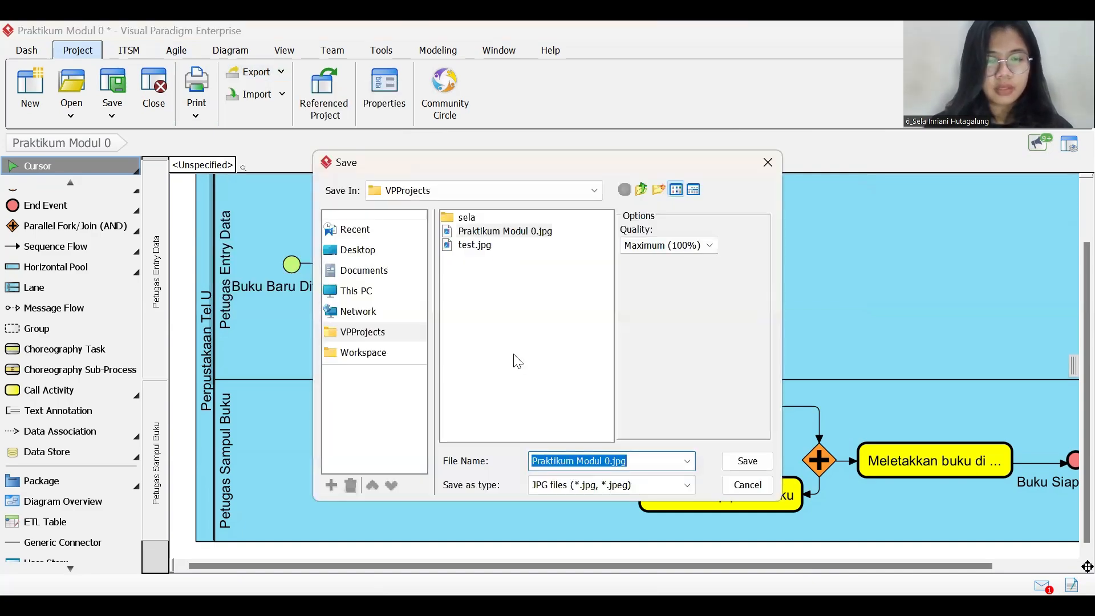
click(580, 485)
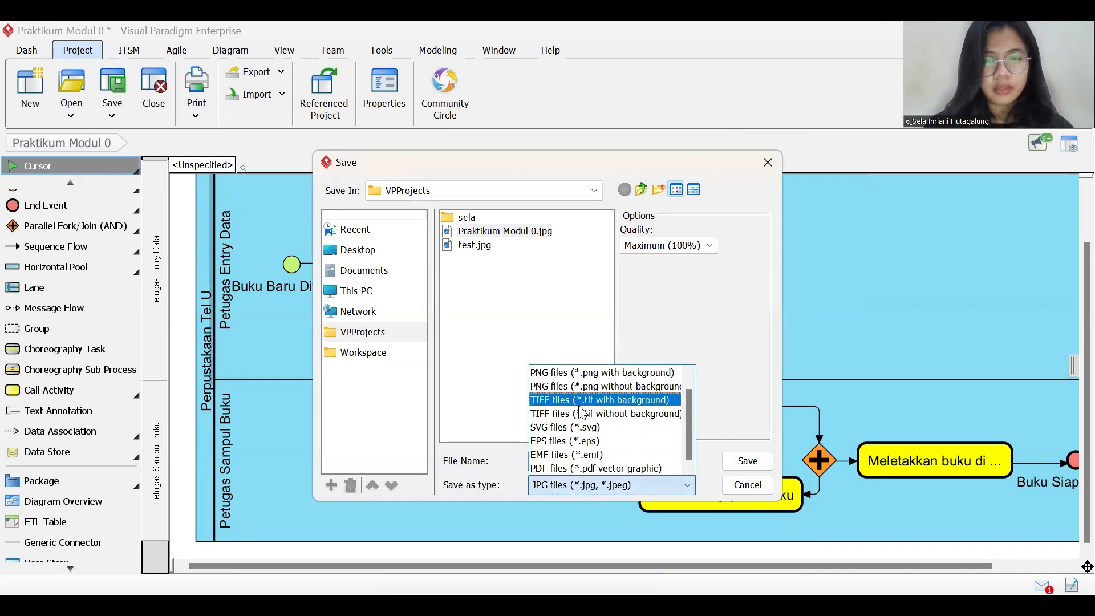
click(585, 386)
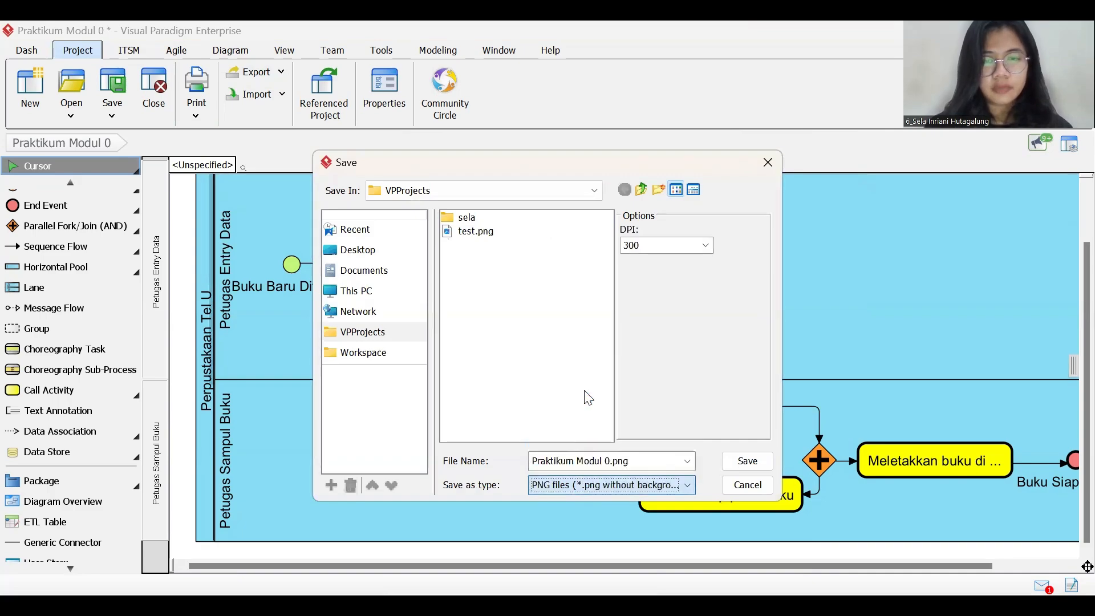
click(620, 487)
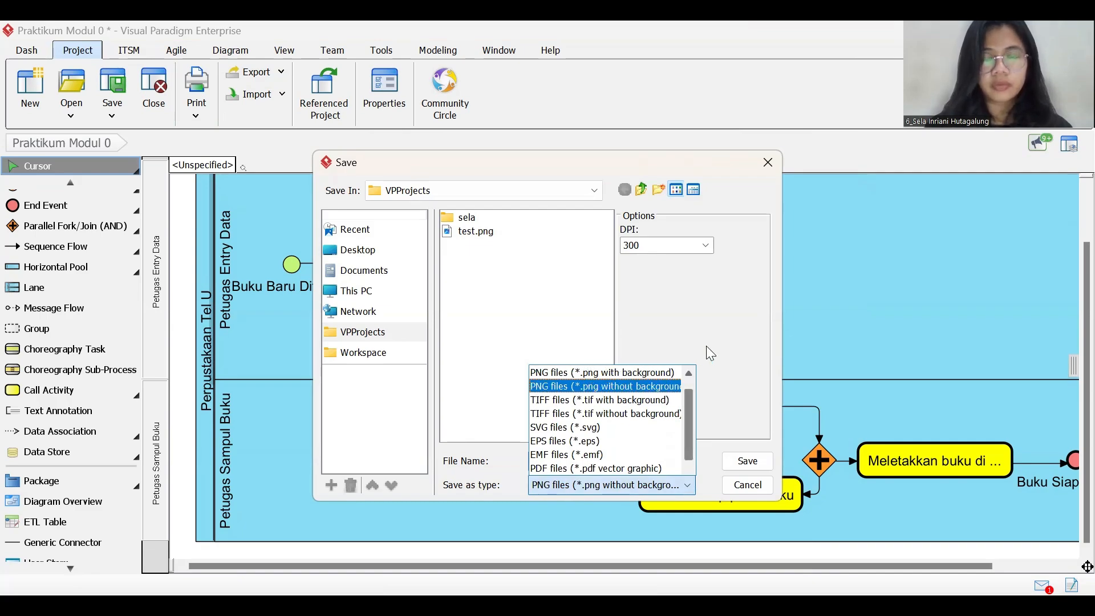
click(650, 372)
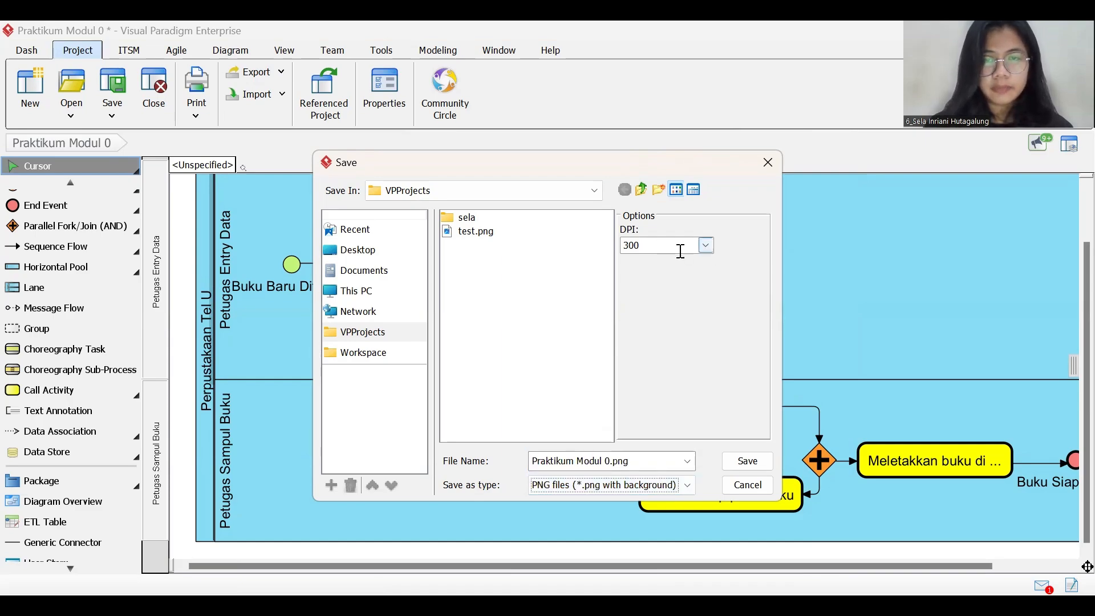
click(706, 245)
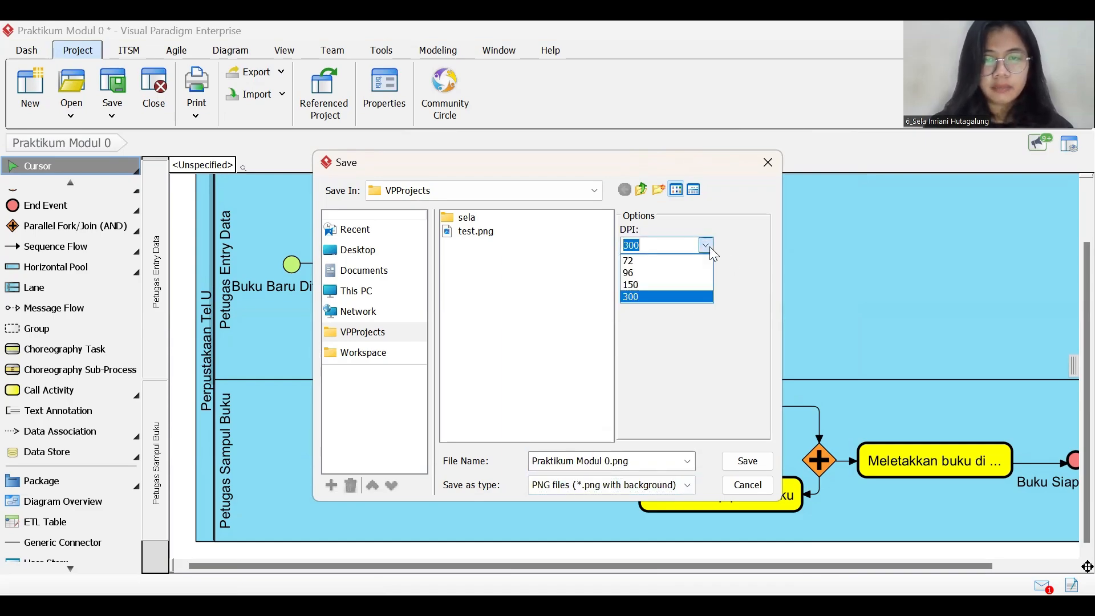
click(657, 294)
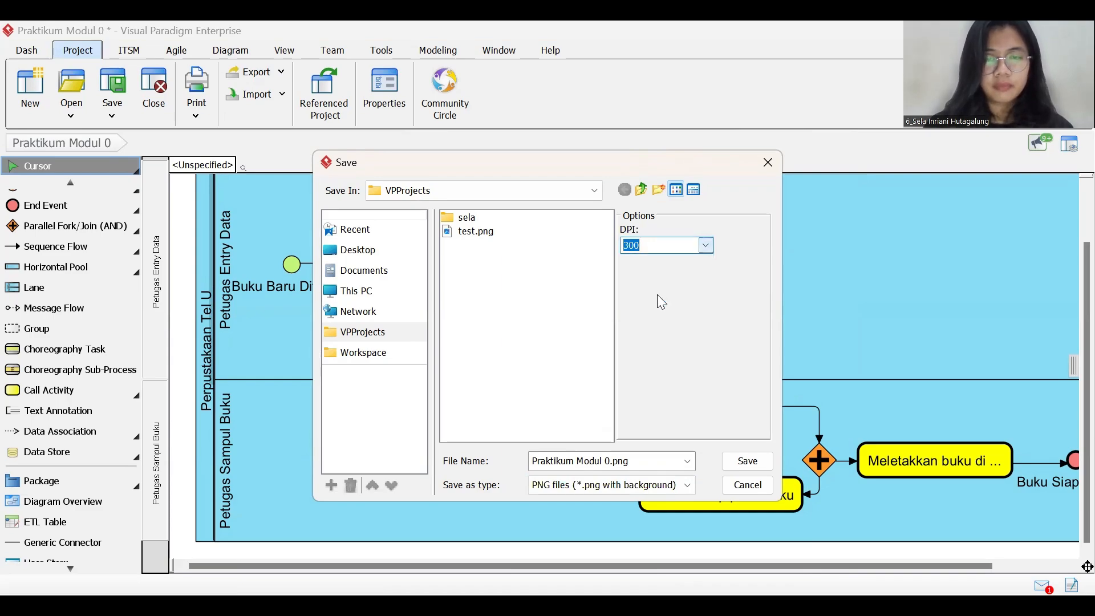
click(755, 465)
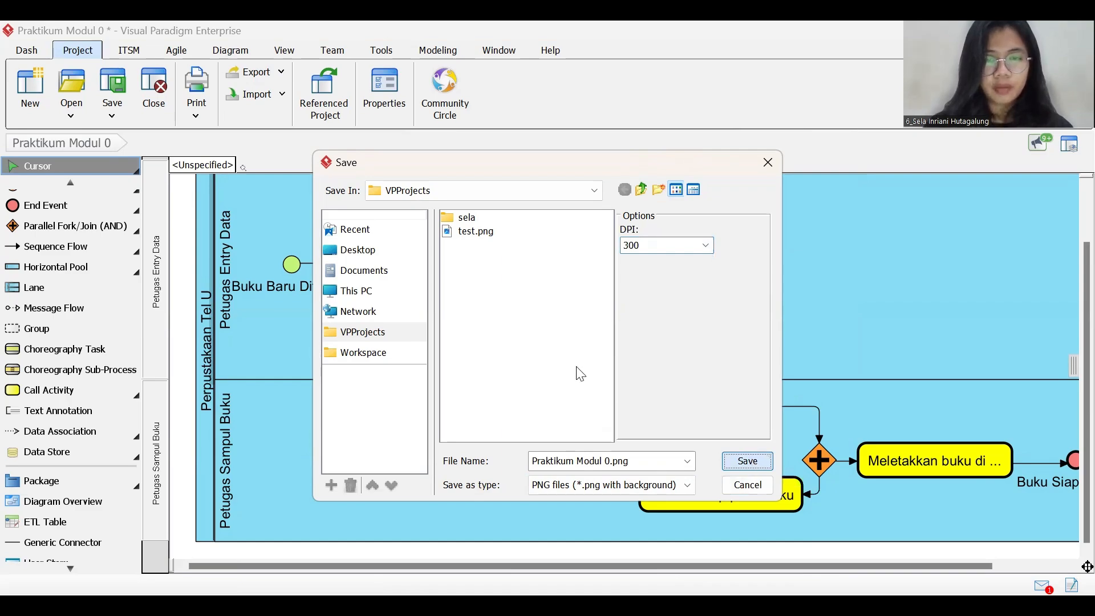
click(438, 397)
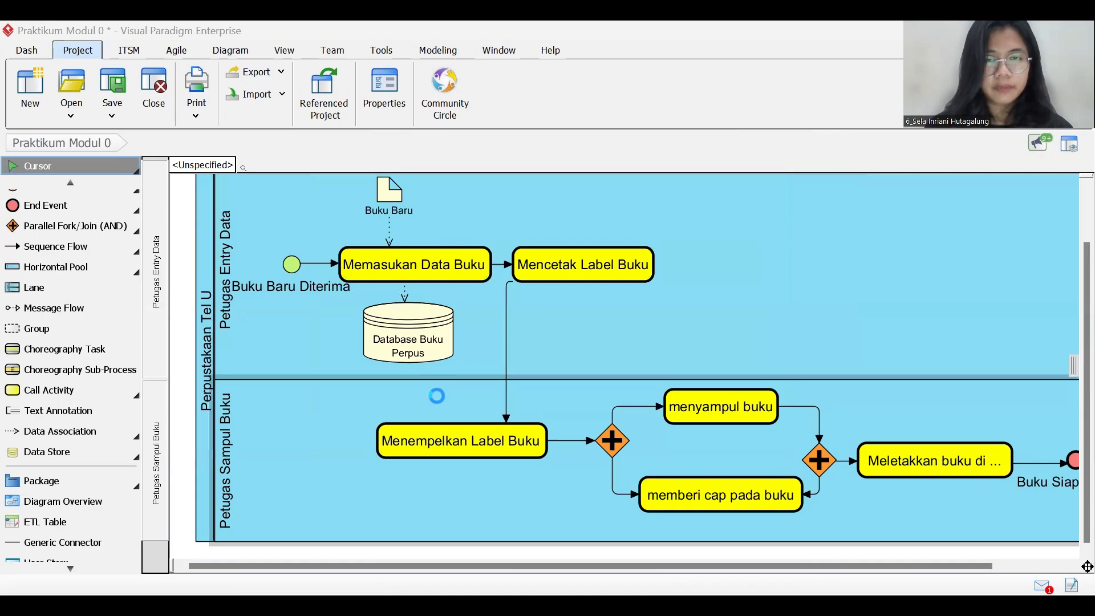